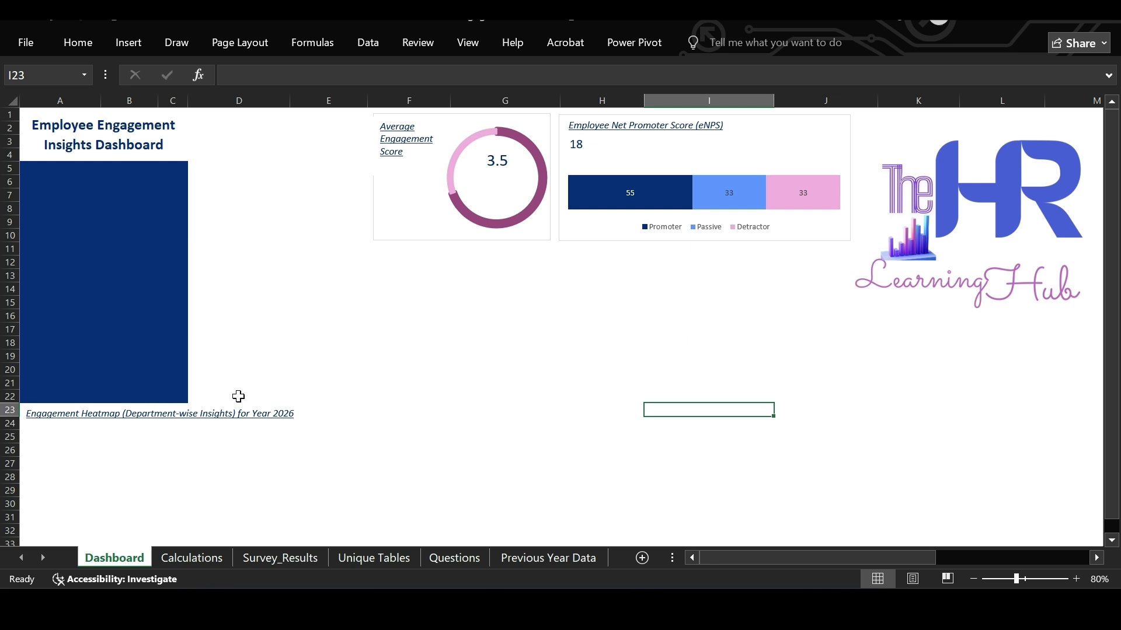
Copy the eNPS classification pivot table A1:B7 on the Calculations sheet to cell G1.
{"action": "left_click", "coordinate": [194, 558]}
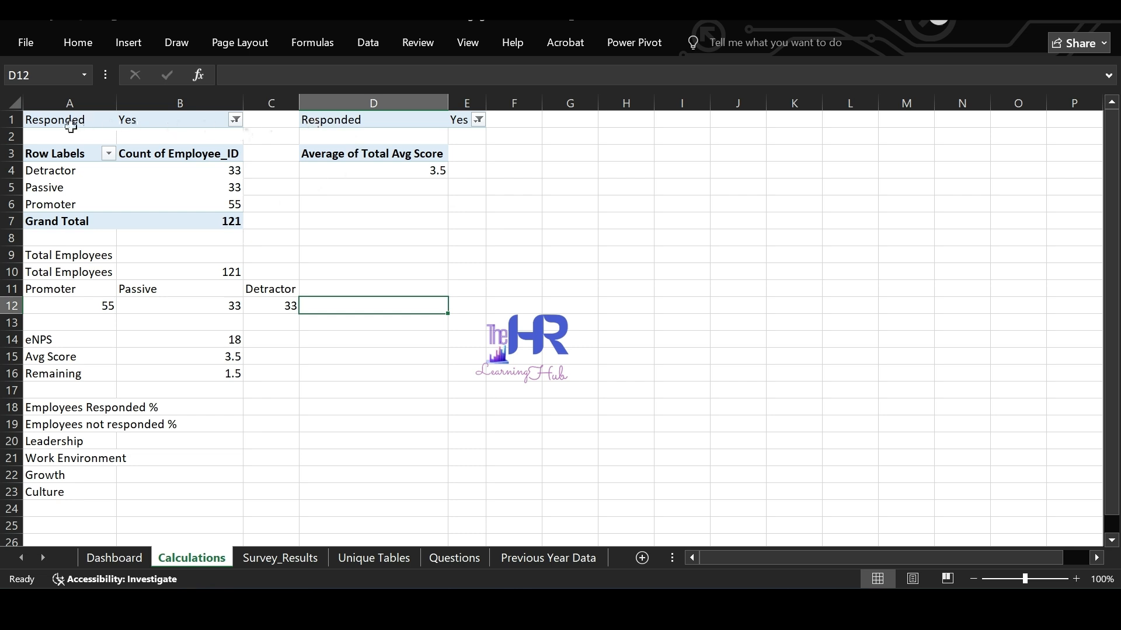
{"action": "left_click_drag", "start_coordinate": [62, 119], "coordinate": [194, 219]}
{"action": "key", "text": "ctrl+c"}
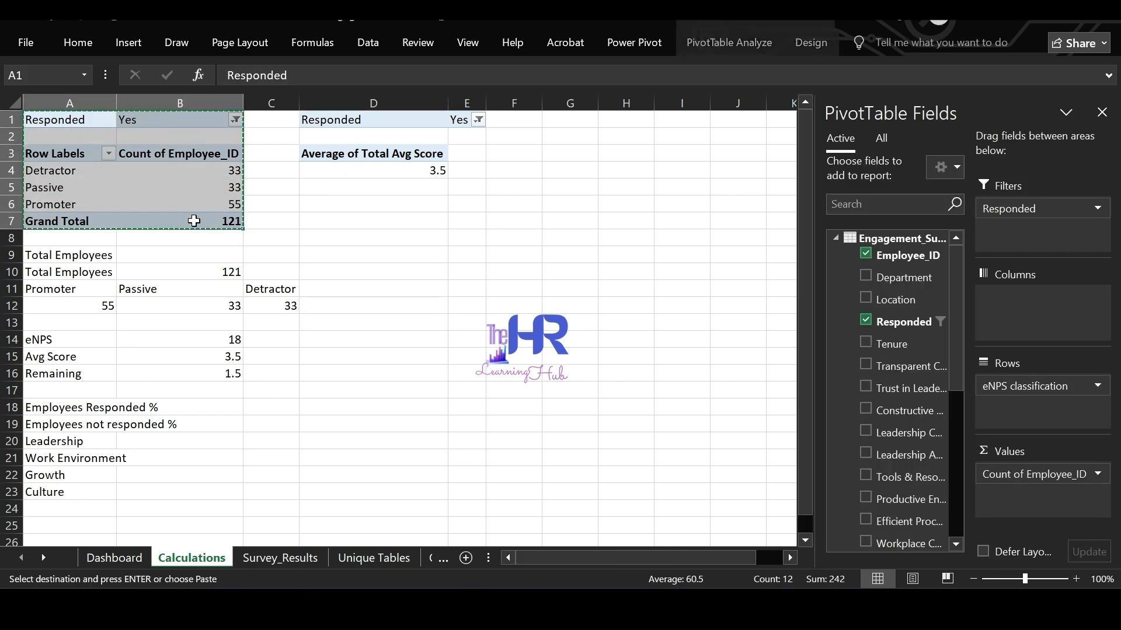
{"action": "left_click", "coordinate": [562, 119]}
{"action": "key", "text": "ctrl+v"}
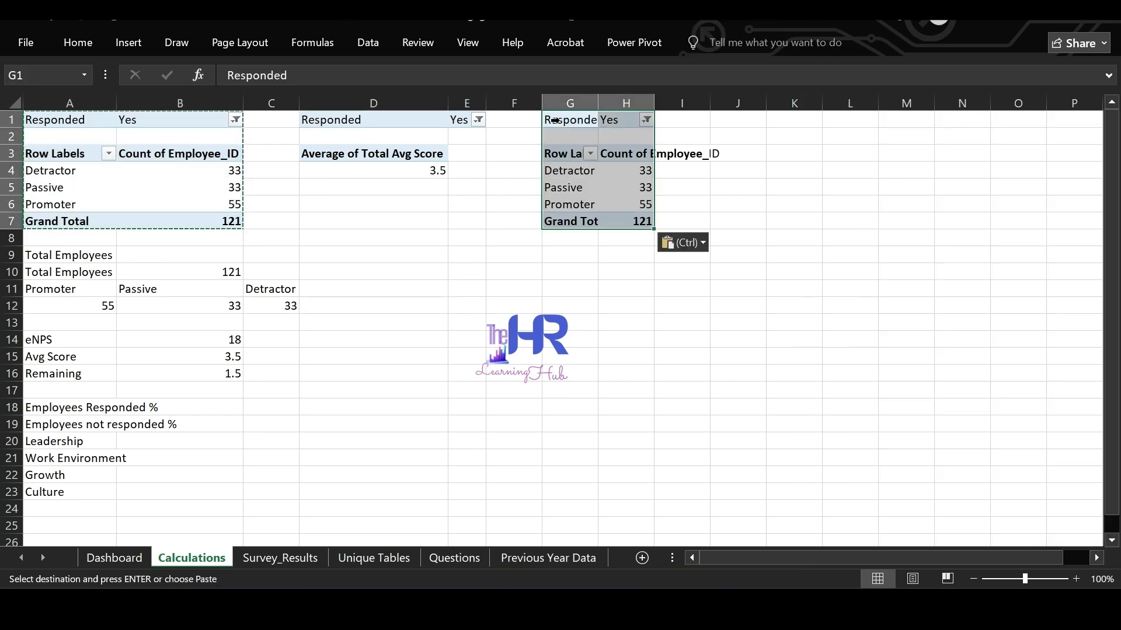
Rearrange the copied pivot at G1 by removing eNPS classification and moving Responded from the filters to the rows.
{"action": "left_click", "coordinate": [575, 188]}
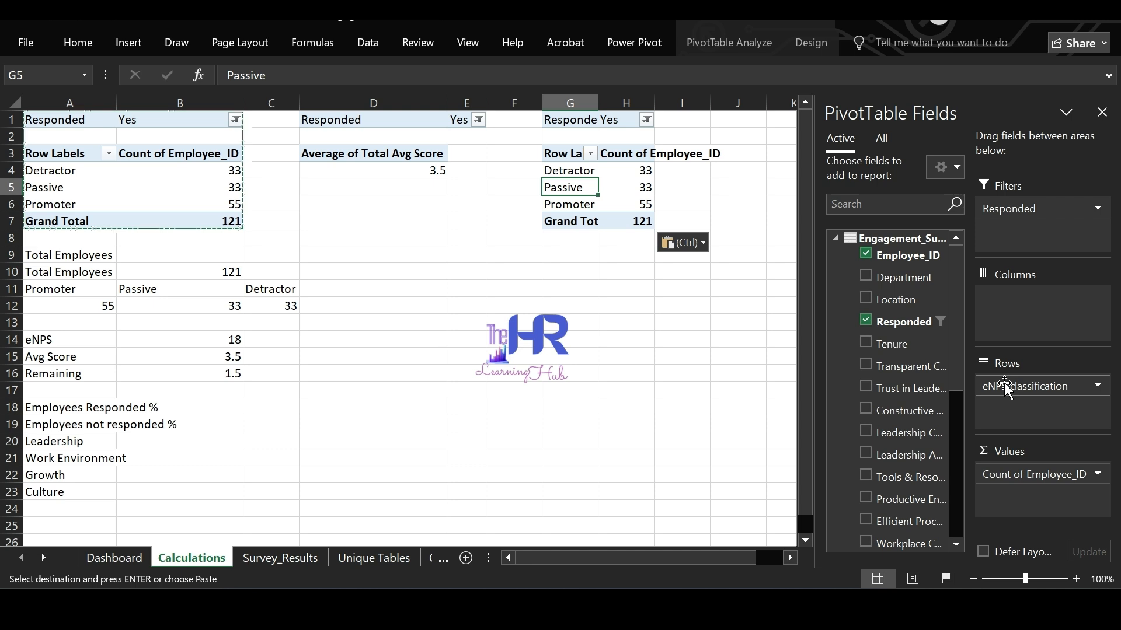
{"action": "left_click_drag", "start_coordinate": [1004, 383], "coordinate": [909, 292]}
{"action": "left_click_drag", "start_coordinate": [986, 215], "coordinate": [1016, 388]}
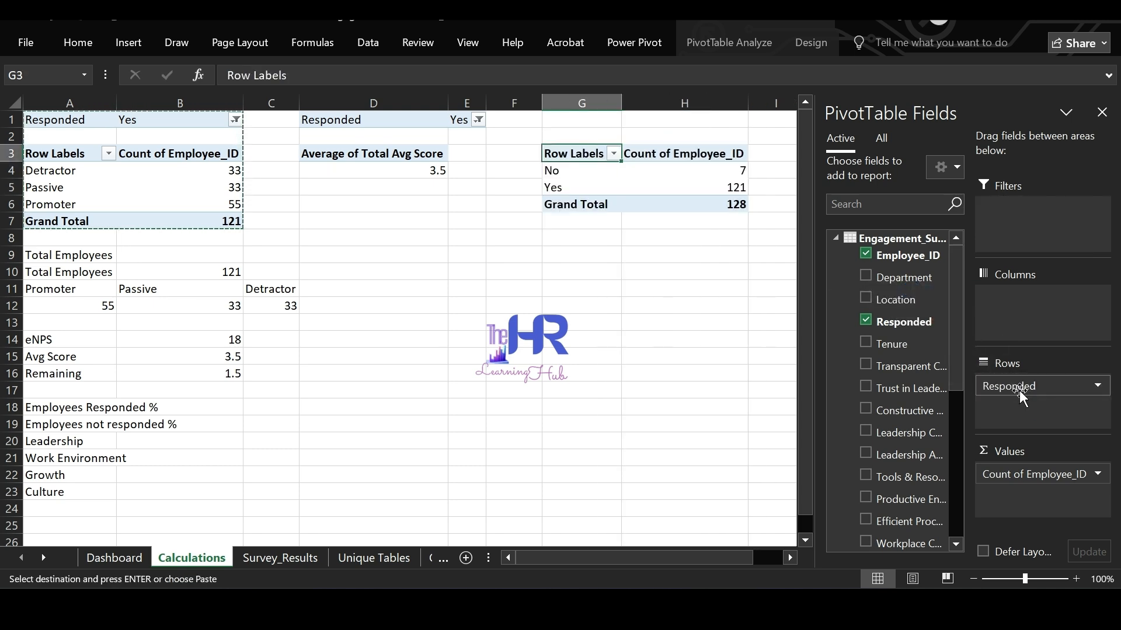
Show the Employee_ID counts in the Responded pivot table as % of Grand Total.
{"action": "right_click", "coordinate": [721, 177]}
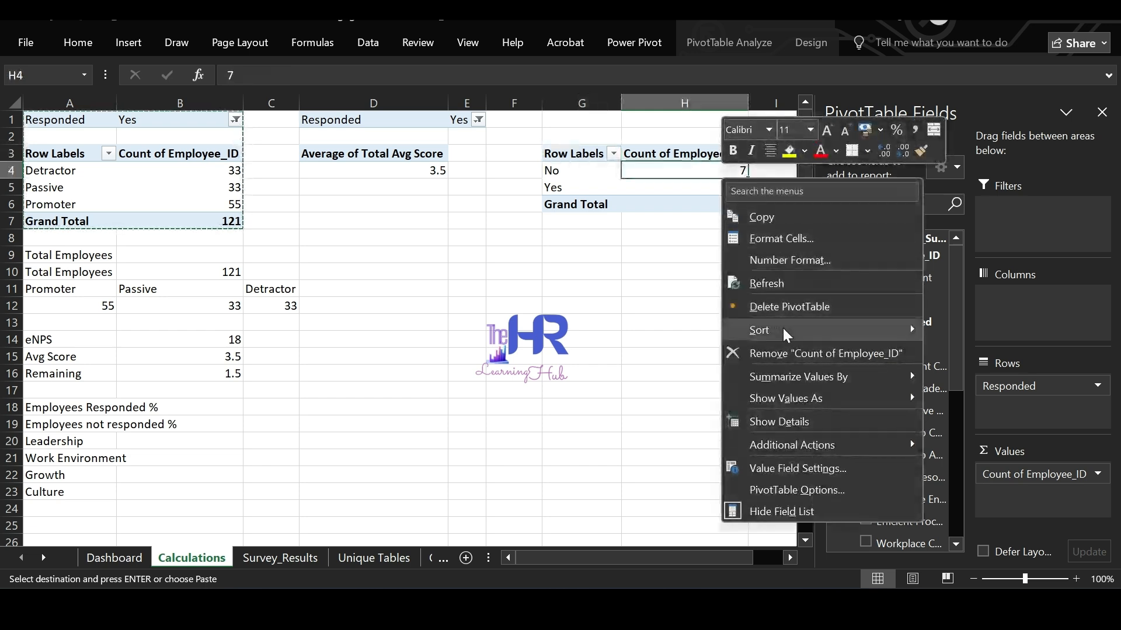
{"action": "mouse_move", "coordinate": [783, 395]}
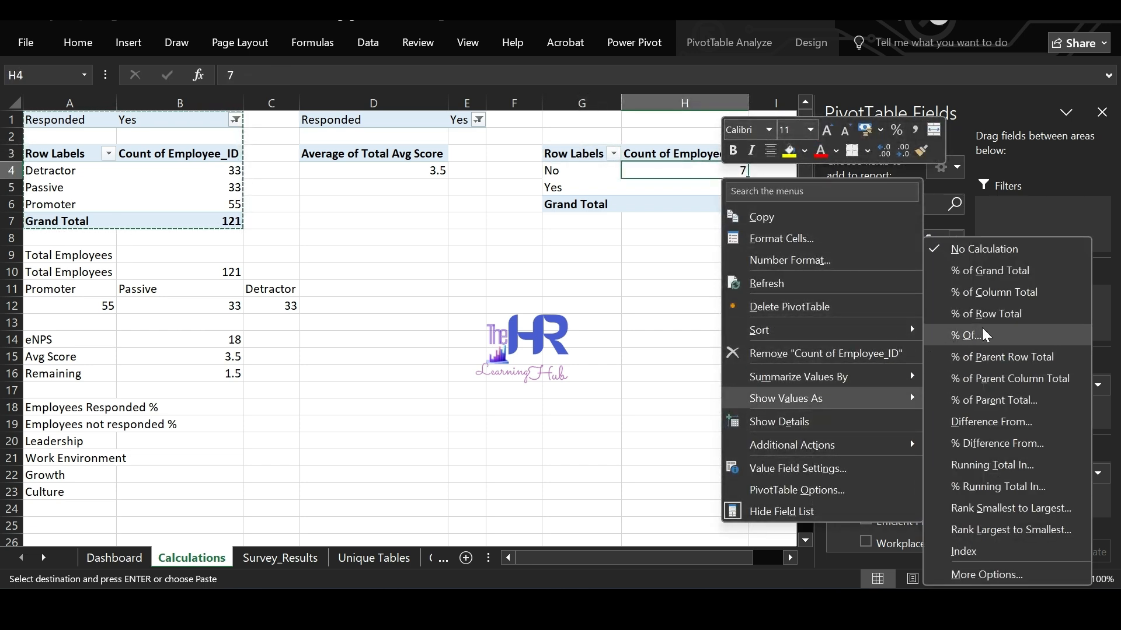
{"action": "left_click", "coordinate": [1003, 271]}
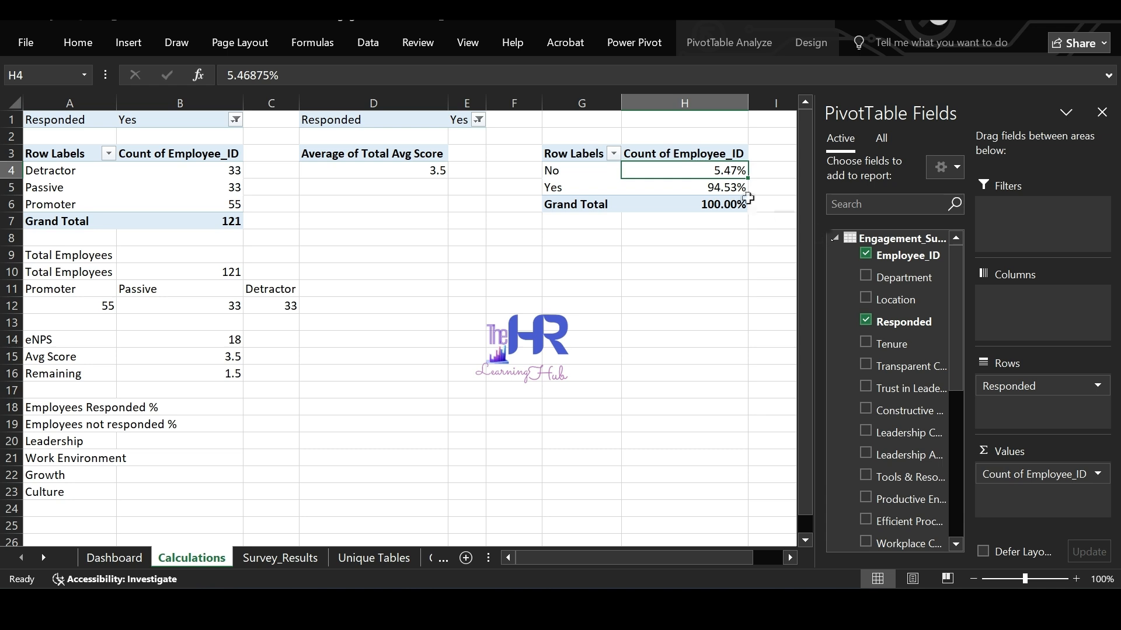
Reduce the percentages in H4:H6 to zero decimal places.
{"action": "left_click_drag", "start_coordinate": [741, 171], "coordinate": [741, 204]}
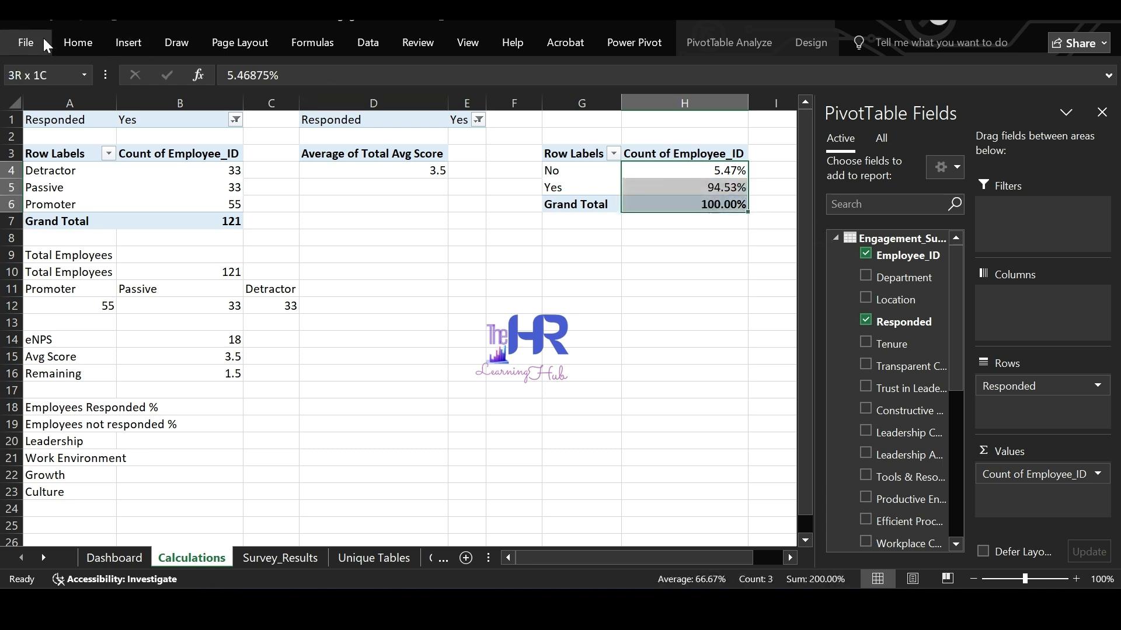
{"action": "left_click", "coordinate": [78, 43]}
{"action": "left_click", "coordinate": [552, 102]}
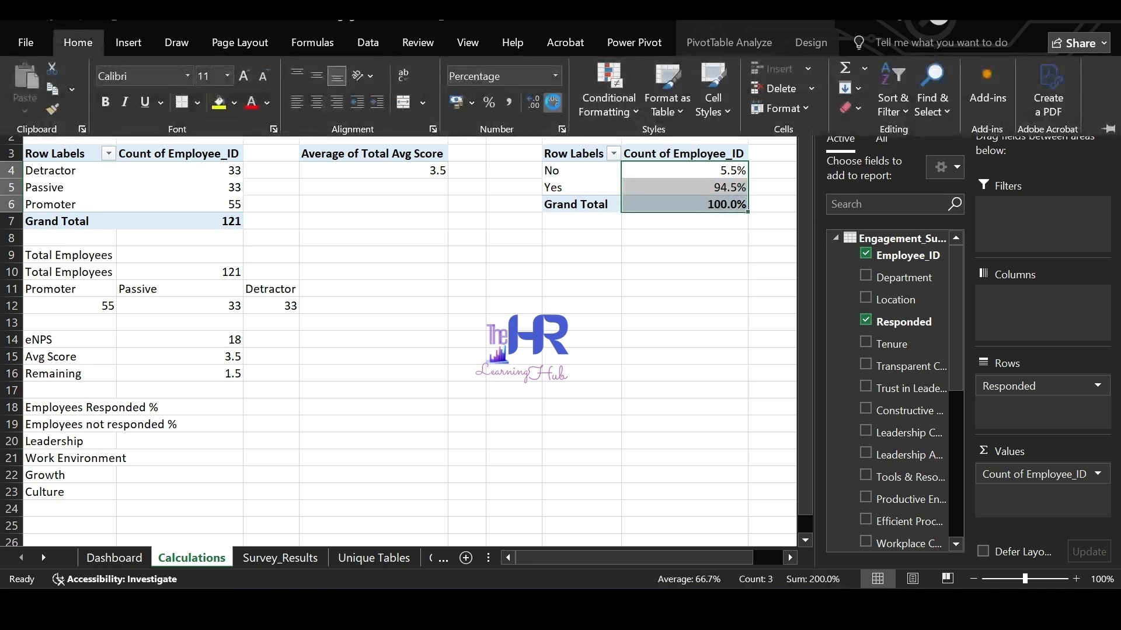
{"action": "left_click", "coordinate": [552, 103]}
{"action": "left_click", "coordinate": [760, 175]}
{"action": "left_click", "coordinate": [712, 174]}
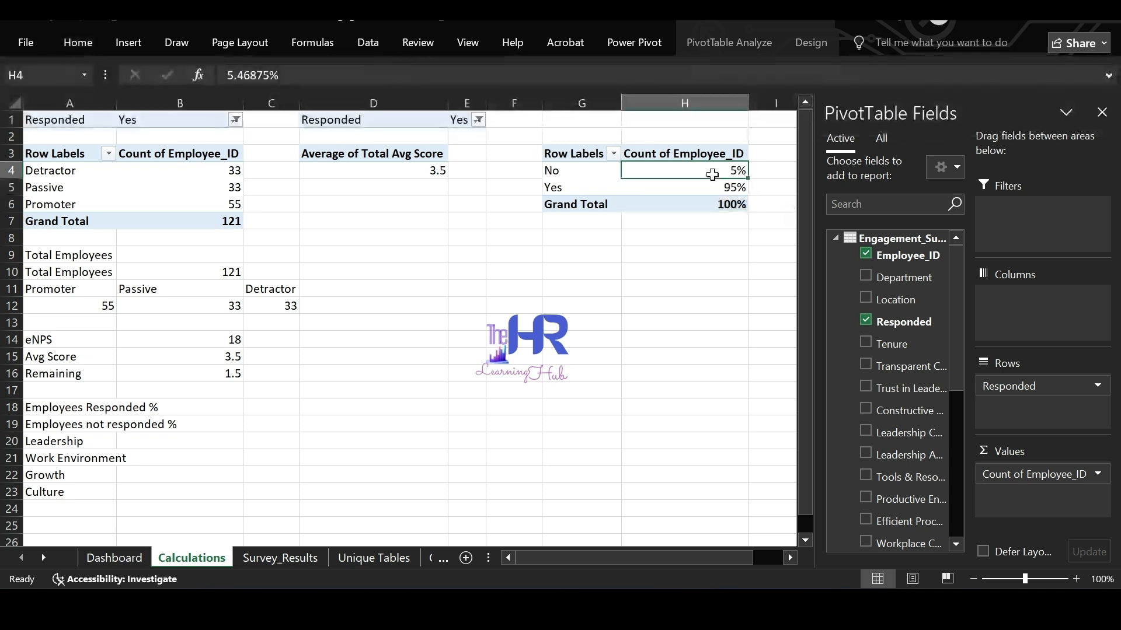
Add a second Employee_ID count to the Responded pivot's values and format that column as plain whole numbers.
{"action": "left_click_drag", "start_coordinate": [899, 255], "coordinate": [1047, 492]}
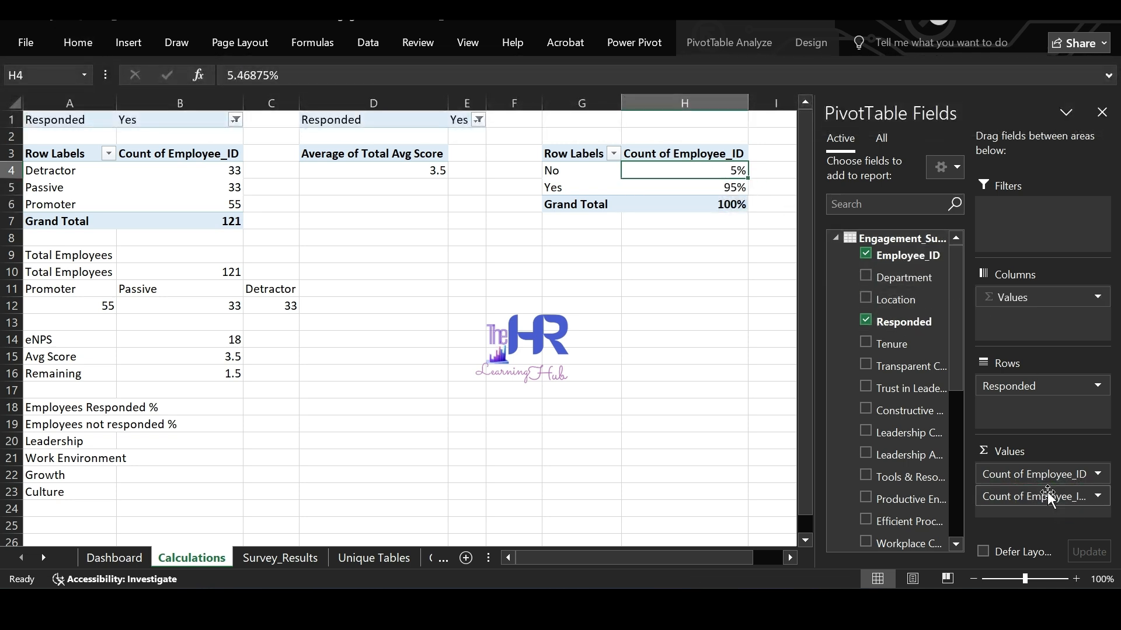
{"action": "left_click", "coordinate": [1111, 112]}
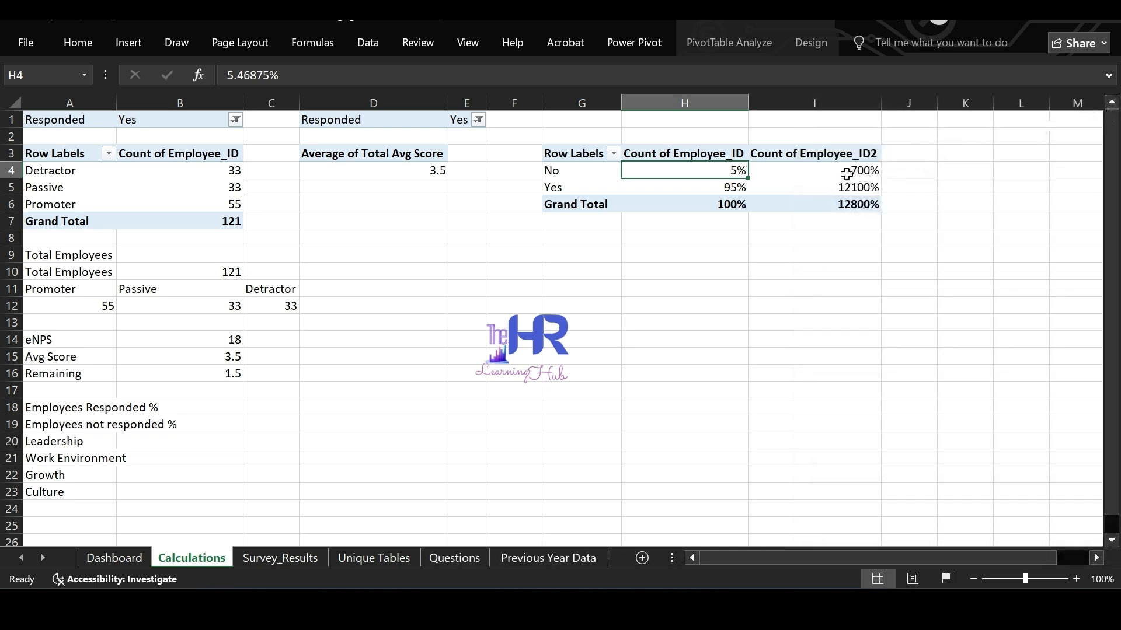
{"action": "left_click", "coordinate": [846, 174]}
{"action": "key", "text": "ctrl+shift+Down"}
{"action": "left_click", "coordinate": [78, 42]}
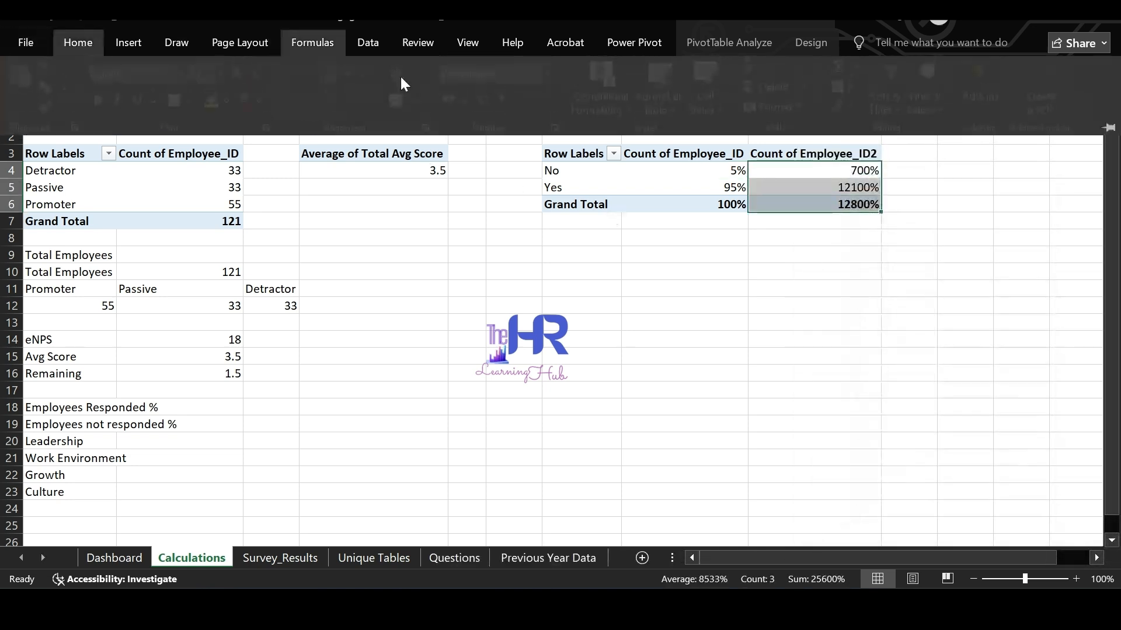
{"action": "left_click", "coordinate": [607, 75]}
{"action": "left_click", "coordinate": [514, 104]}
Link B18, Employees Responded %, to the Responded pivot's percentage for Yes and format it as a percentage.
{"action": "left_click_drag", "start_coordinate": [55, 402], "coordinate": [50, 493]}
{"action": "left_click", "coordinate": [69, 409]}
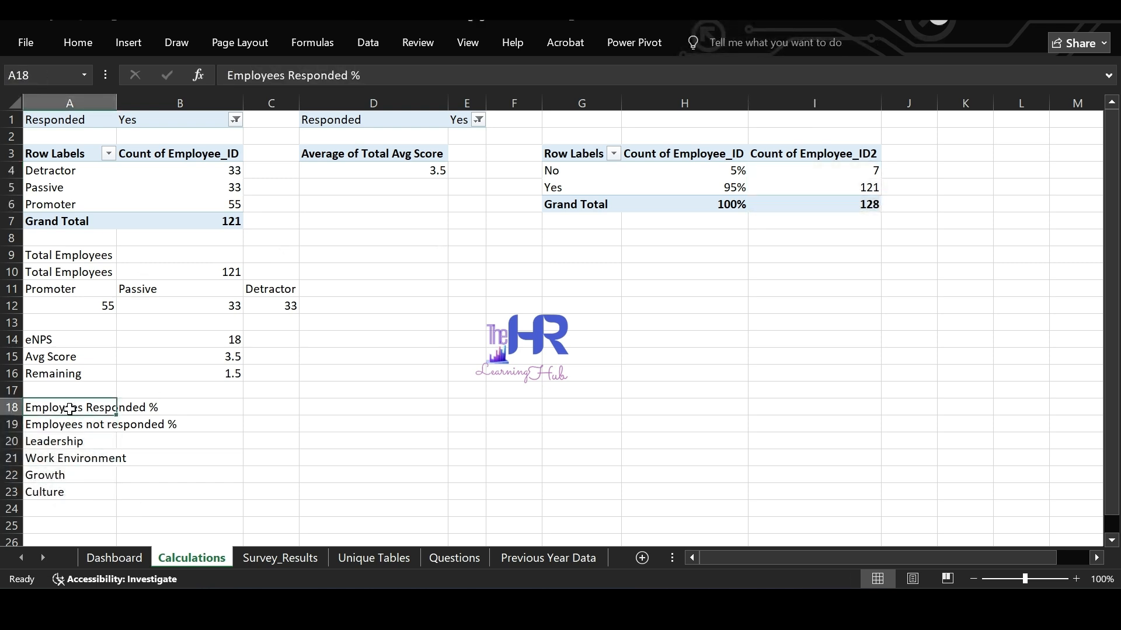
{"action": "left_click", "coordinate": [148, 403]}
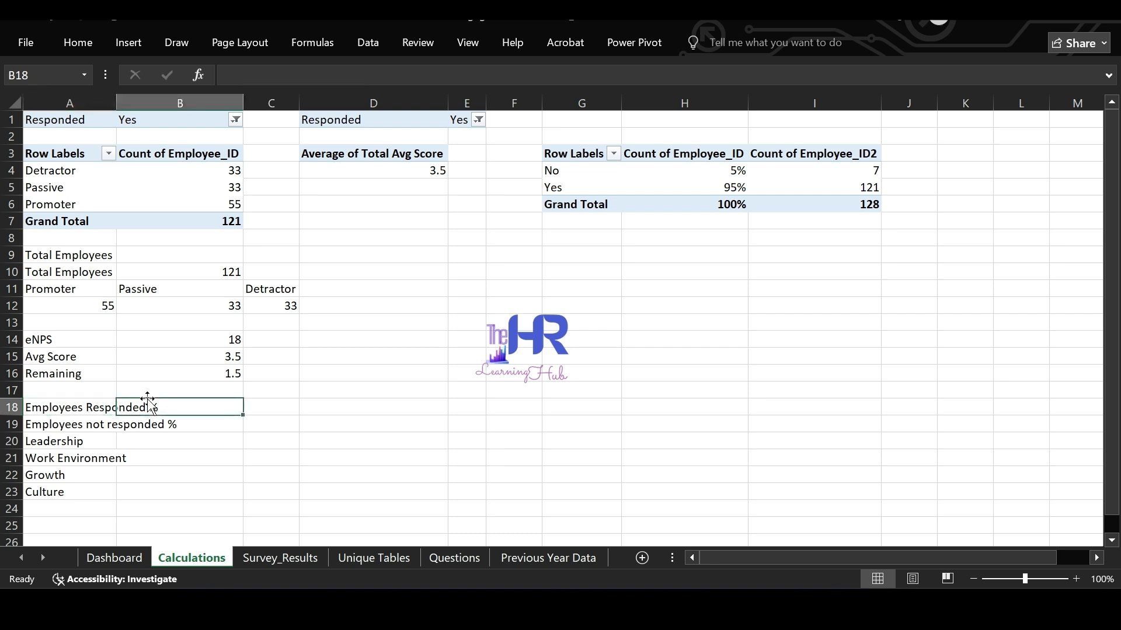
{"action": "type", "text": "="}
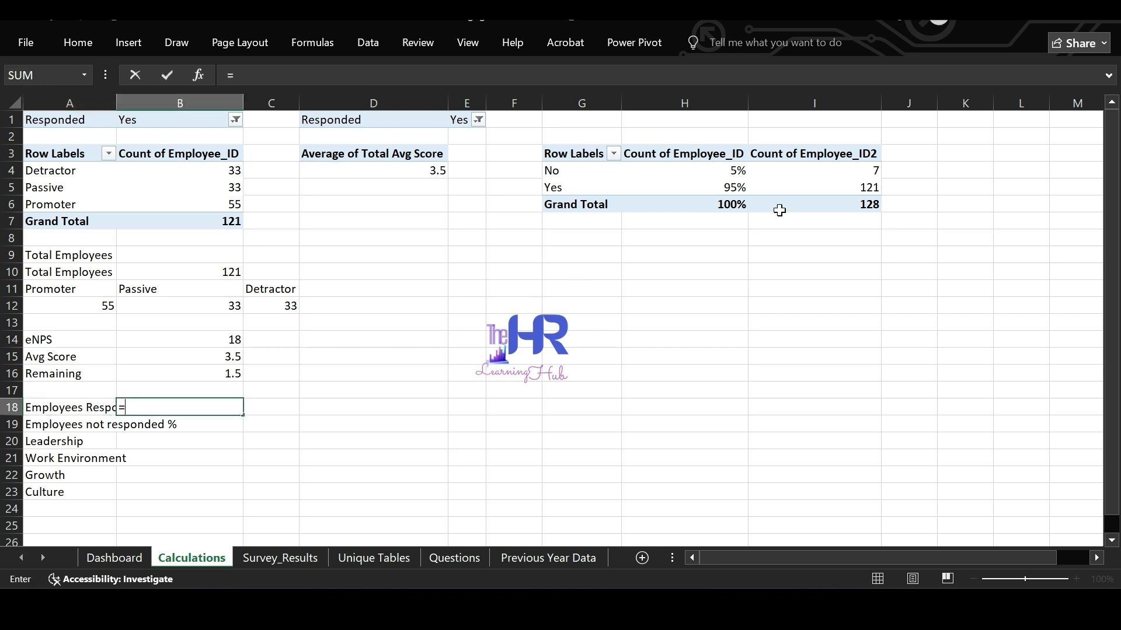
{"action": "left_click", "coordinate": [724, 187]}
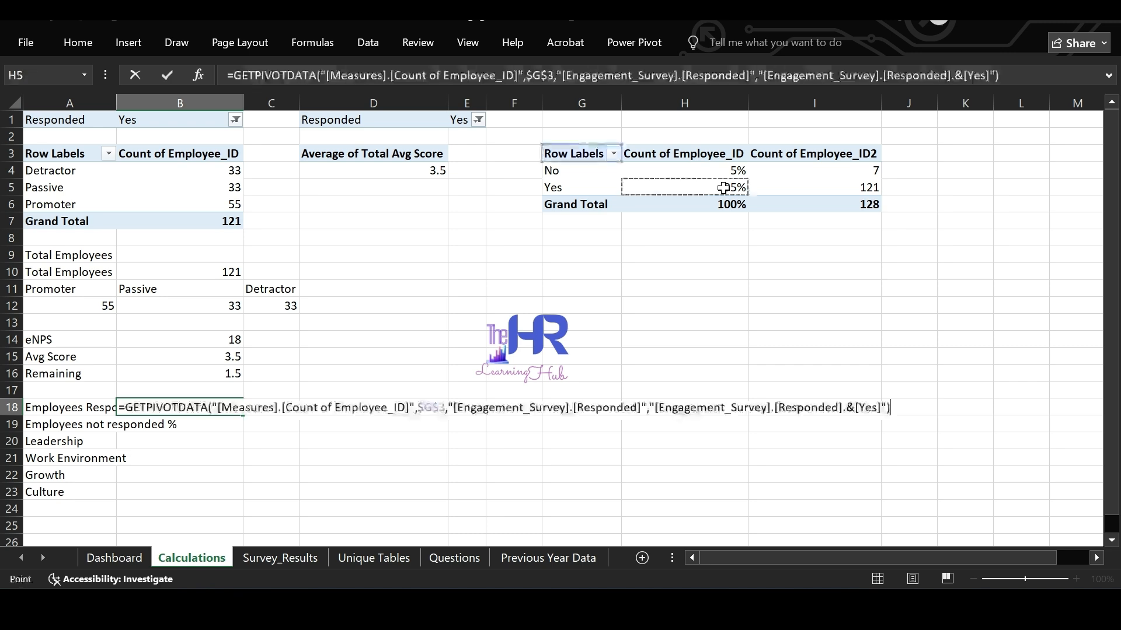
{"action": "key", "text": "Return"}
{"action": "key", "text": "Up"}
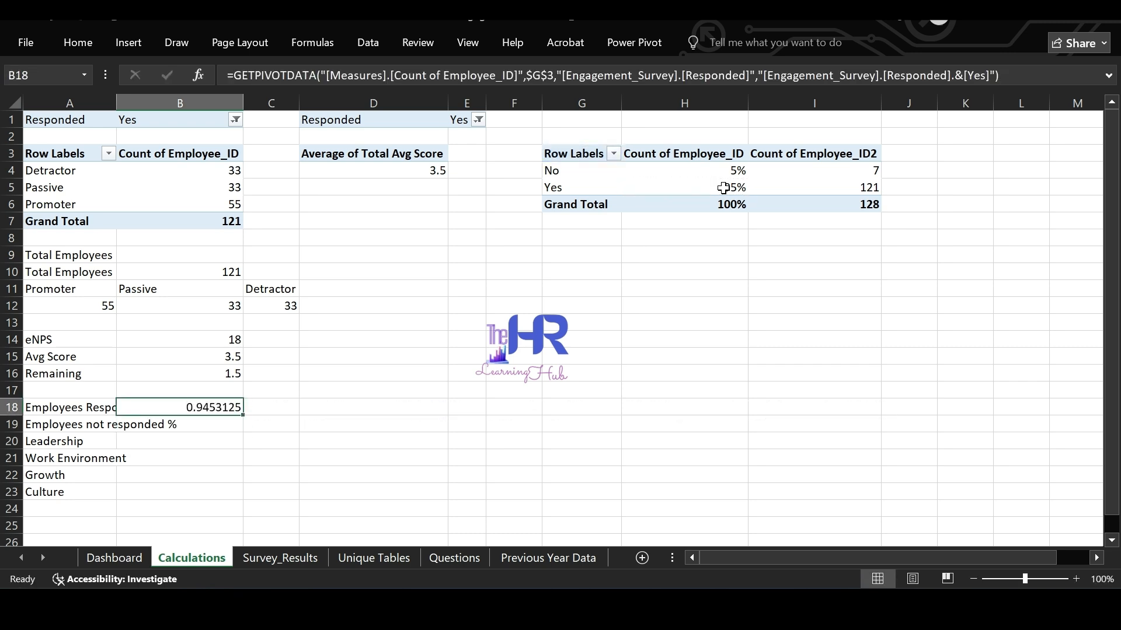
{"action": "left_click", "coordinate": [77, 42]}
{"action": "left_click", "coordinate": [490, 107]}
Link B19, Employees not responded %, to the Responded pivot's percentage for No and format it as a percentage.
{"action": "left_click", "coordinate": [173, 425]}
{"action": "type", "text": "="}
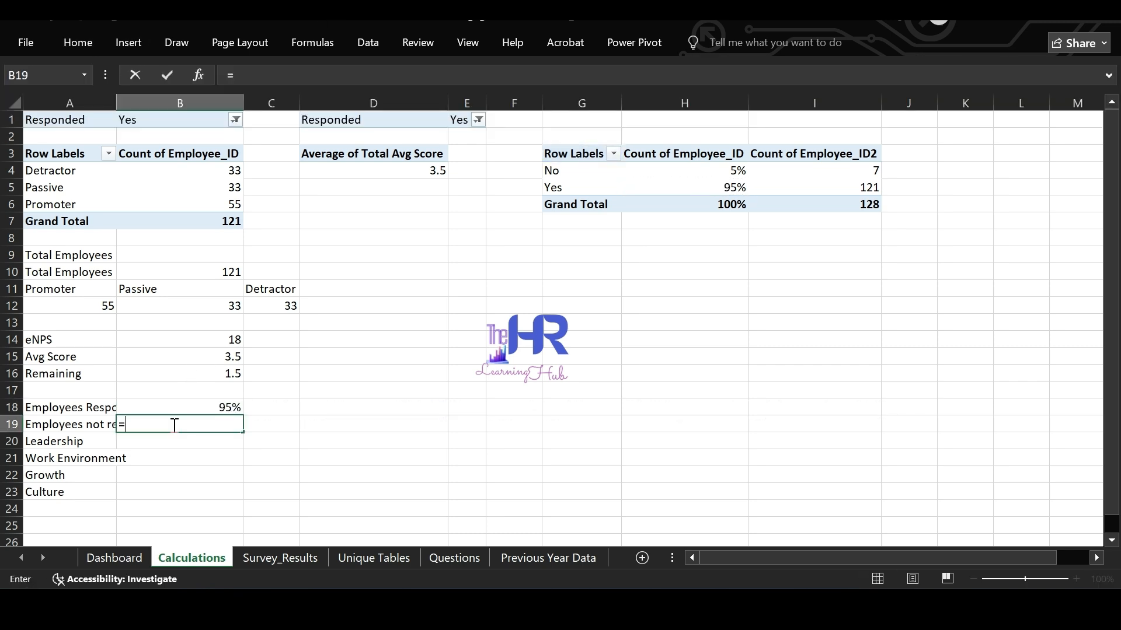
{"action": "left_click", "coordinate": [704, 175]}
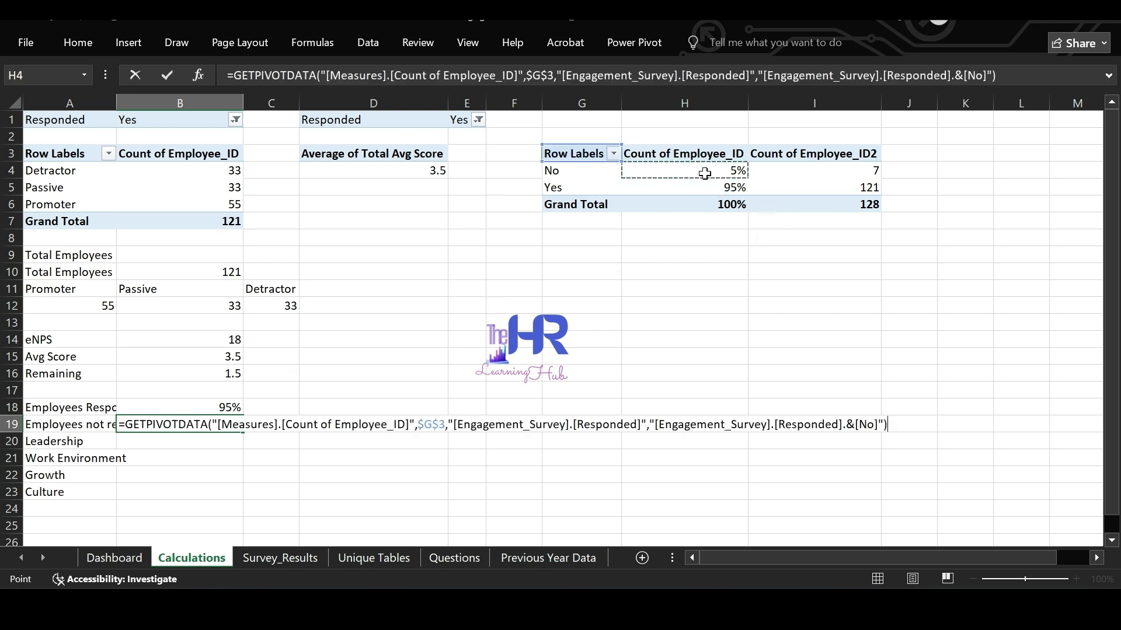
{"action": "key", "text": "Return"}
{"action": "key", "text": "Up"}
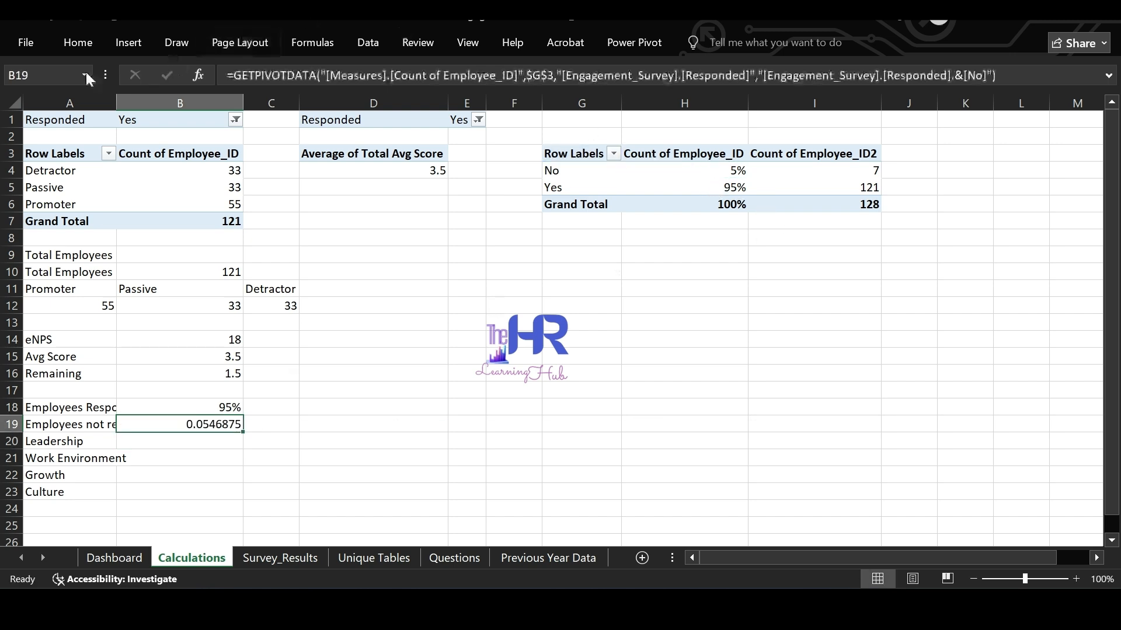
{"action": "left_click", "coordinate": [78, 42]}
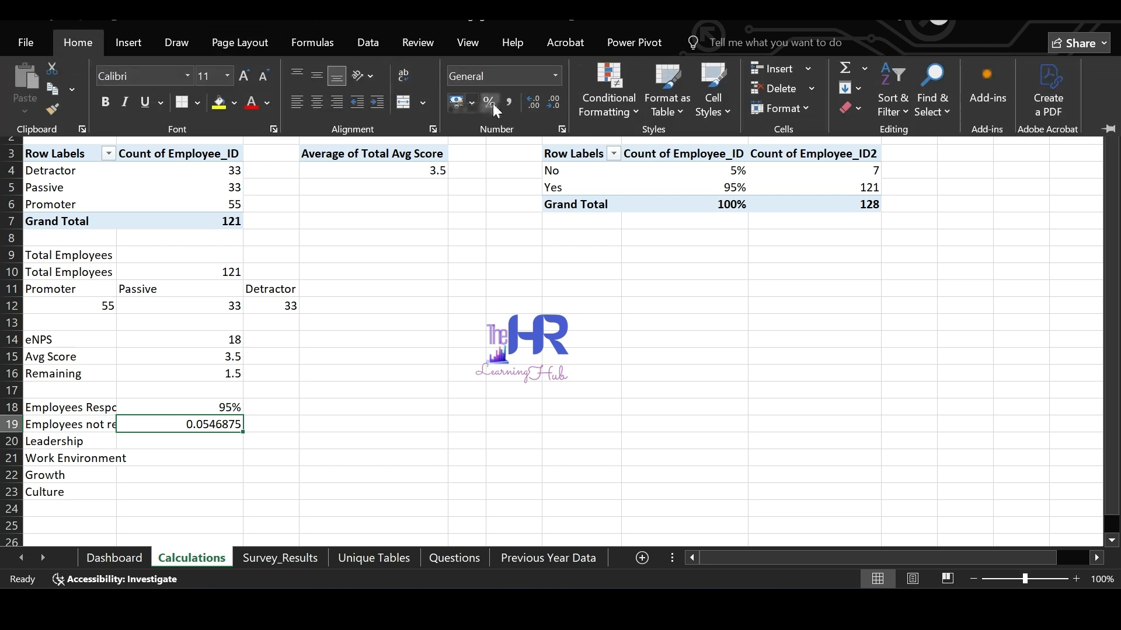
{"action": "left_click", "coordinate": [489, 103]}
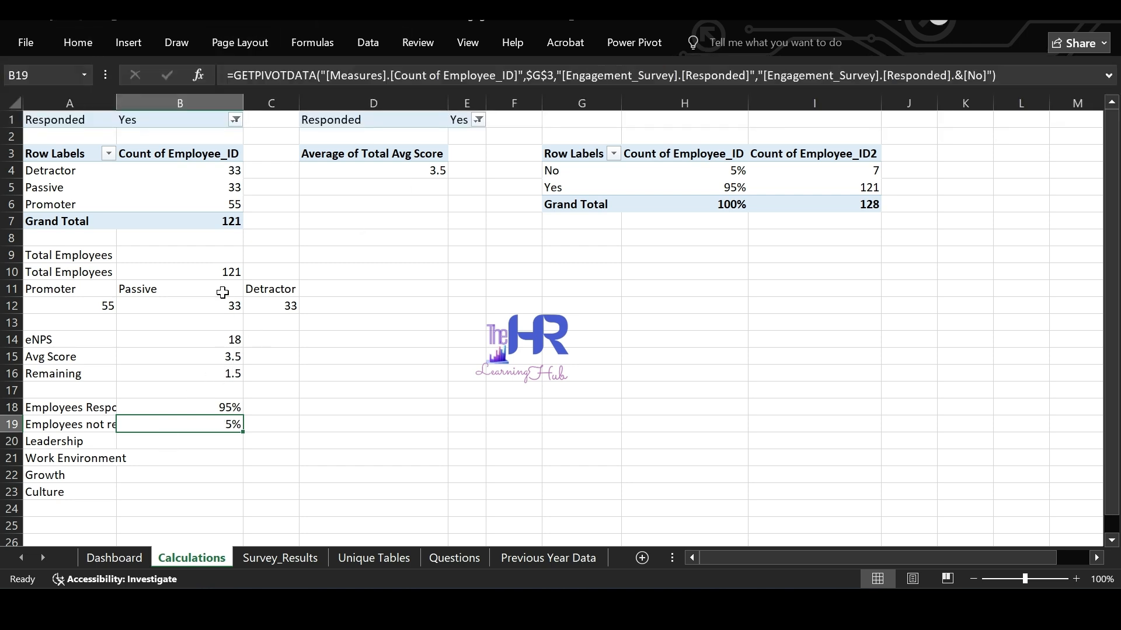
Link B9, Total Employees, to the grand total of the second Employee_ID count in the Responded pivot table.
{"action": "left_click", "coordinate": [178, 268]}
{"action": "key", "text": "Left"}
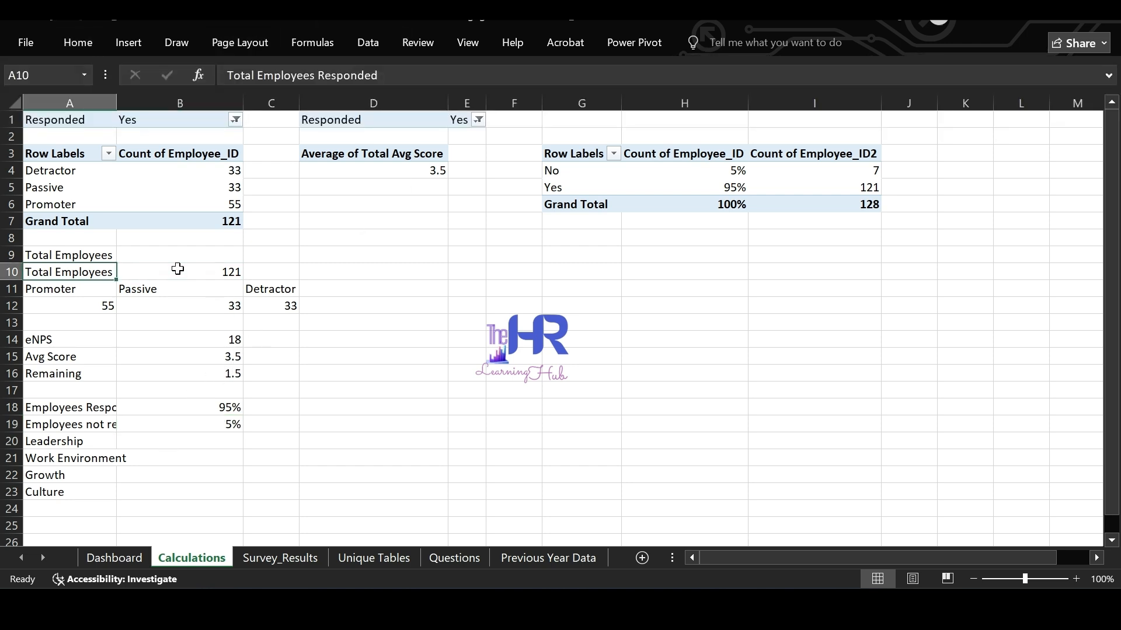
{"action": "key", "text": "Right"}
{"action": "key", "text": "Up"}
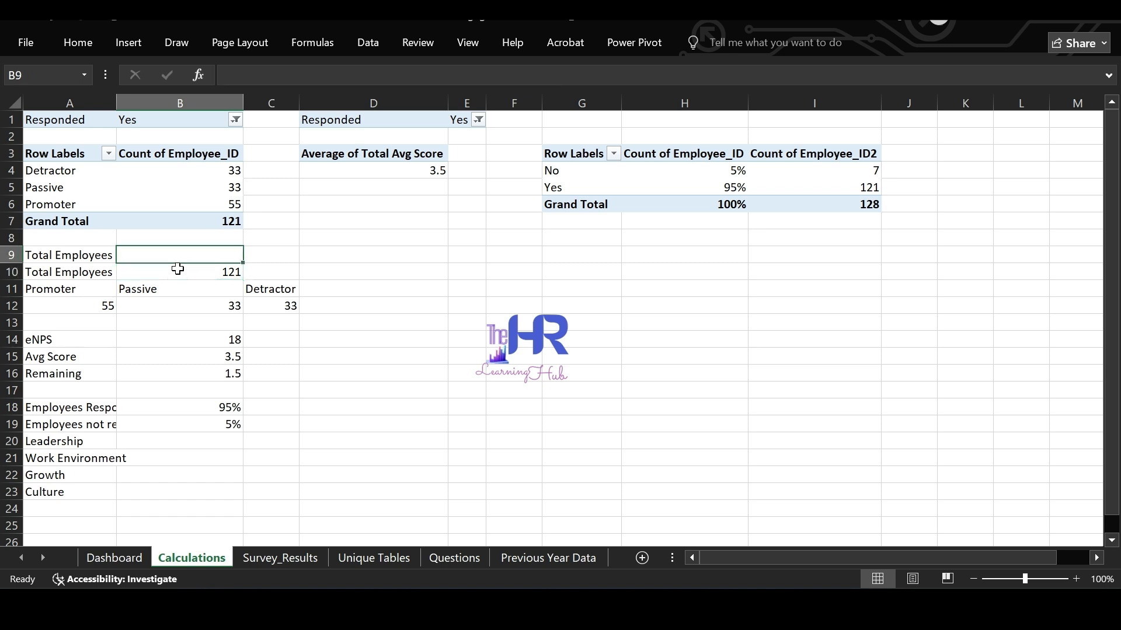
{"action": "key", "text": "Left"}
{"action": "key", "text": "Right"}
{"action": "type", "text": "="}
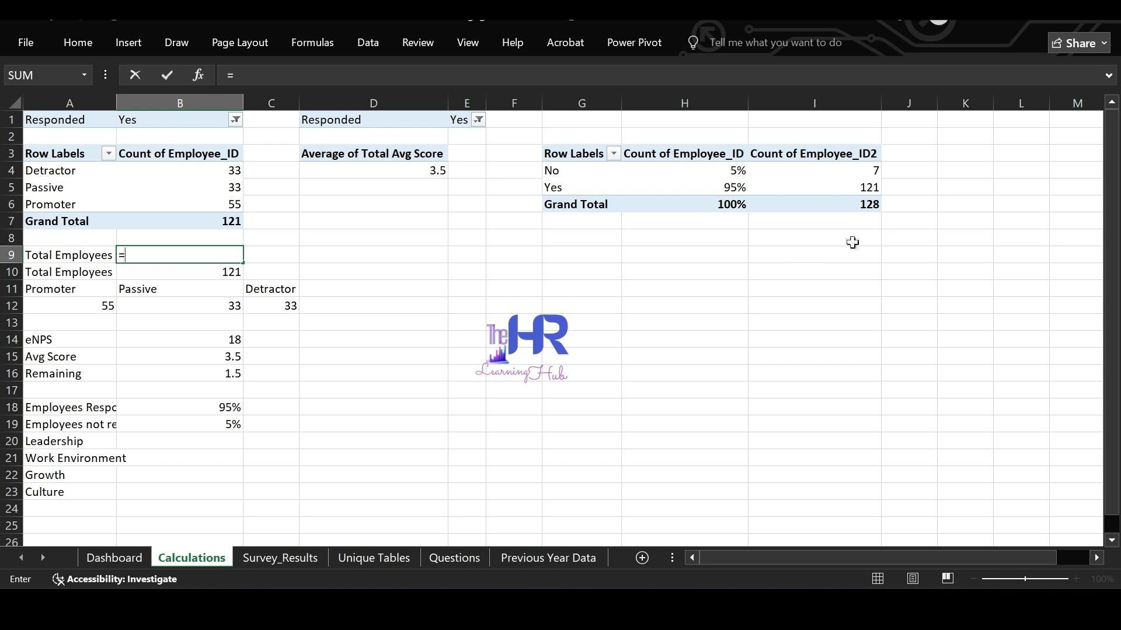
{"action": "left_click", "coordinate": [857, 205]}
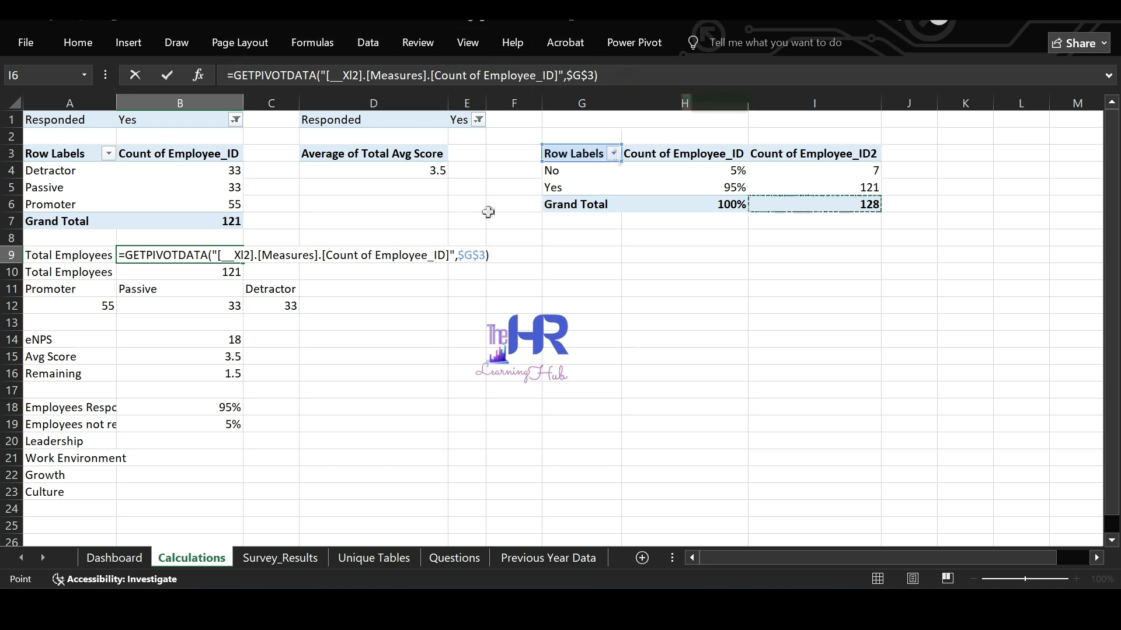
{"action": "key", "text": "Return"}
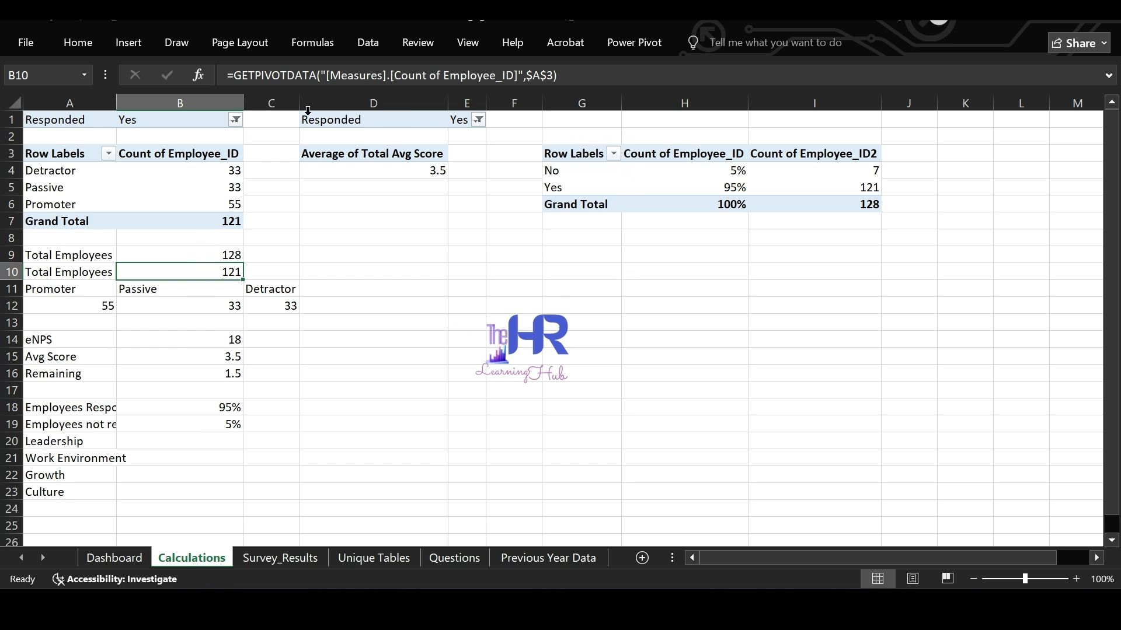
Copy the eNPS classification pivot table A1:B7 to cell K1.
{"action": "left_click_drag", "start_coordinate": [48, 115], "coordinate": [180, 217]}
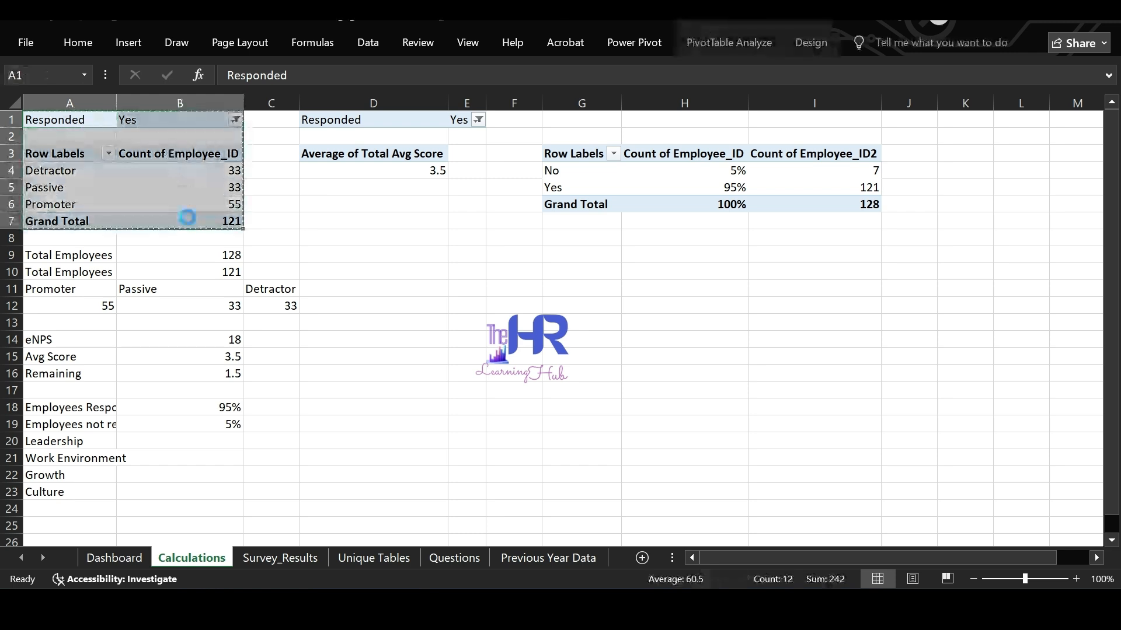
{"action": "key", "text": "ctrl+c"}
{"action": "scroll", "coordinate": [501, 236], "scroll_direction": "right", "scroll_amount": 1}
{"action": "left_click", "coordinate": [862, 117]}
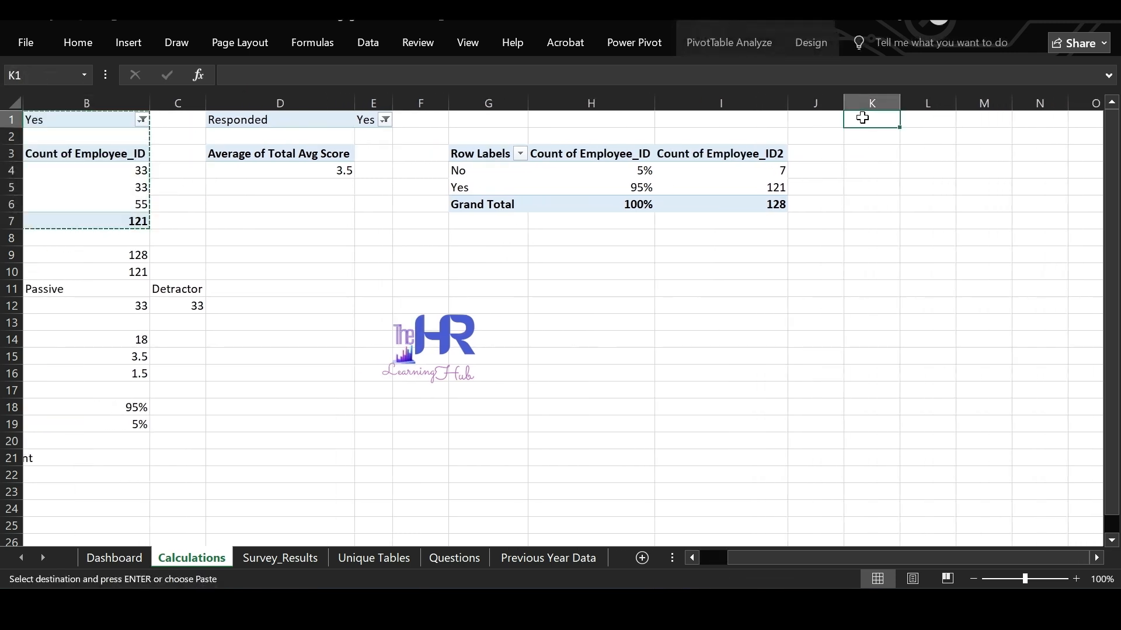
{"action": "key", "text": "ctrl+v"}
{"action": "left_click_drag", "start_coordinate": [864, 187], "coordinate": [910, 187]}
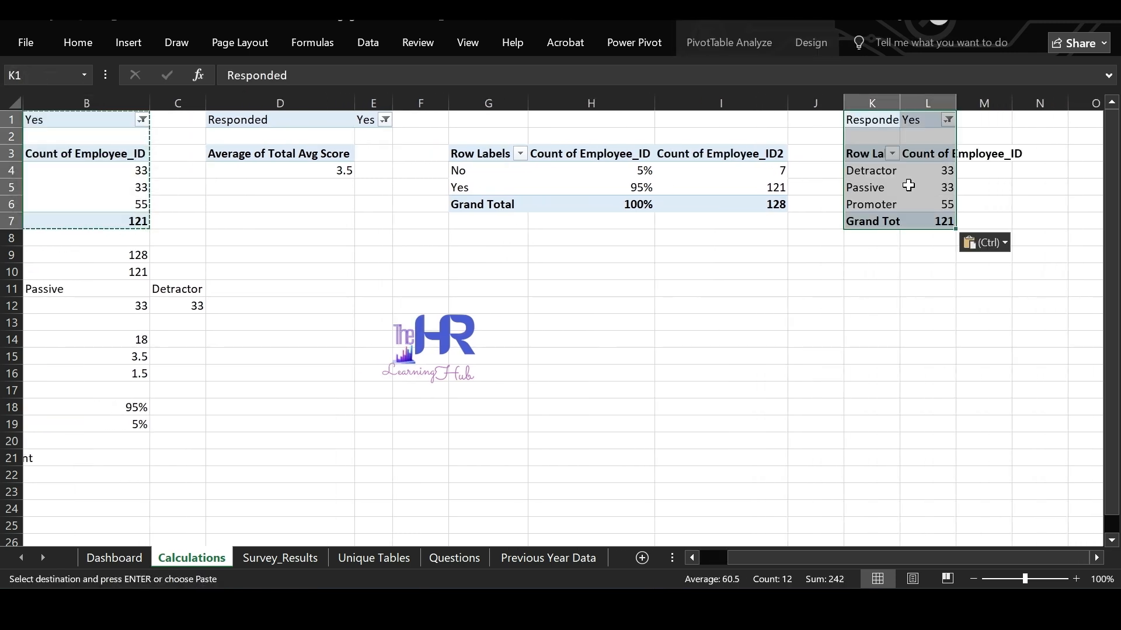
In the pivot copy at K1, replace eNPS classification with Department in the rows and remove the Employee_ID count from the values.
{"action": "scroll", "coordinate": [925, 206], "scroll_direction": "right", "scroll_amount": 1}
{"action": "scroll", "coordinate": [925, 206], "scroll_direction": "right", "scroll_amount": 2}
{"action": "right_click", "coordinate": [744, 170]}
{"action": "left_click", "coordinate": [844, 512]}
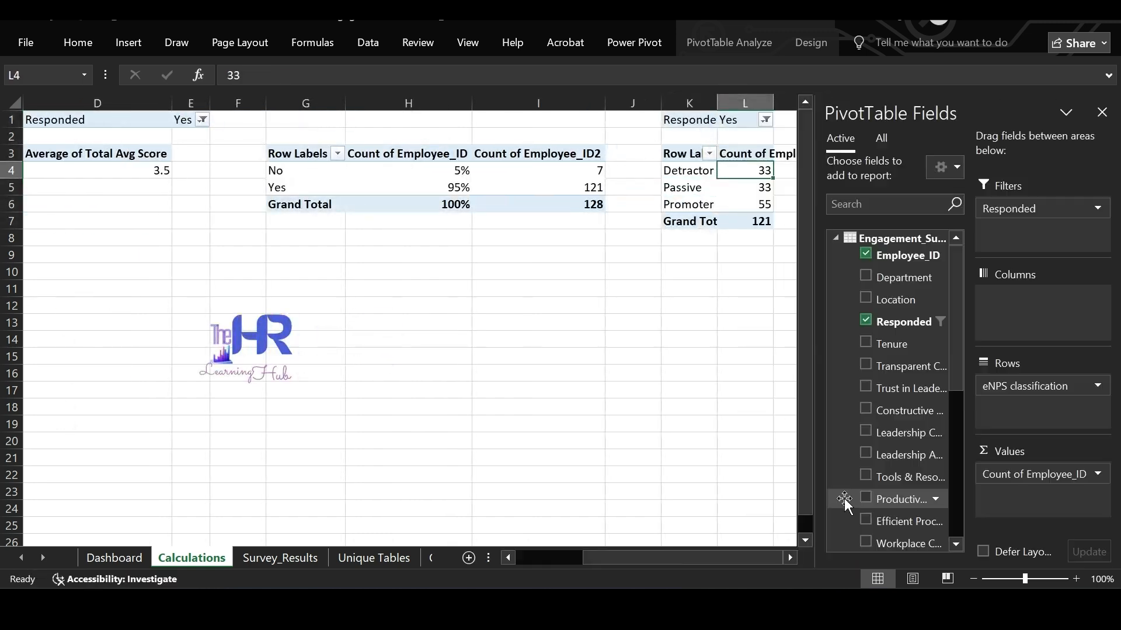
{"action": "scroll", "coordinate": [912, 485], "scroll_direction": "down", "scroll_amount": 5}
{"action": "scroll", "coordinate": [914, 488], "scroll_direction": "up", "scroll_amount": 5}
{"action": "left_click_drag", "start_coordinate": [1006, 387], "coordinate": [870, 350]}
{"action": "left_click_drag", "start_coordinate": [904, 278], "coordinate": [1037, 401]}
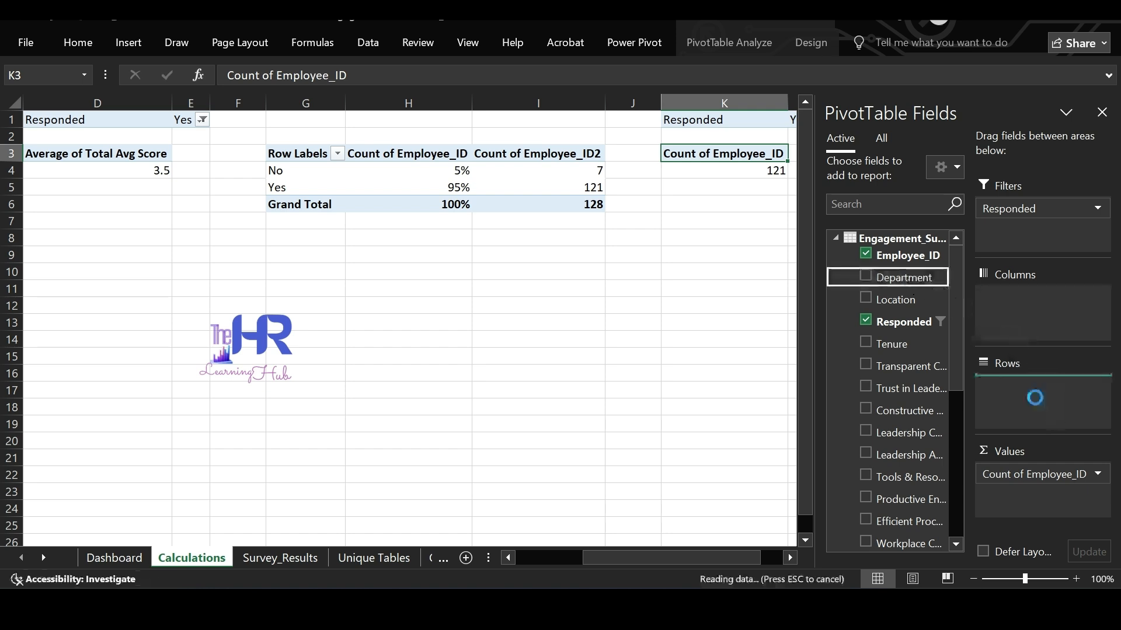
{"action": "left_click_drag", "start_coordinate": [1061, 481], "coordinate": [920, 293]}
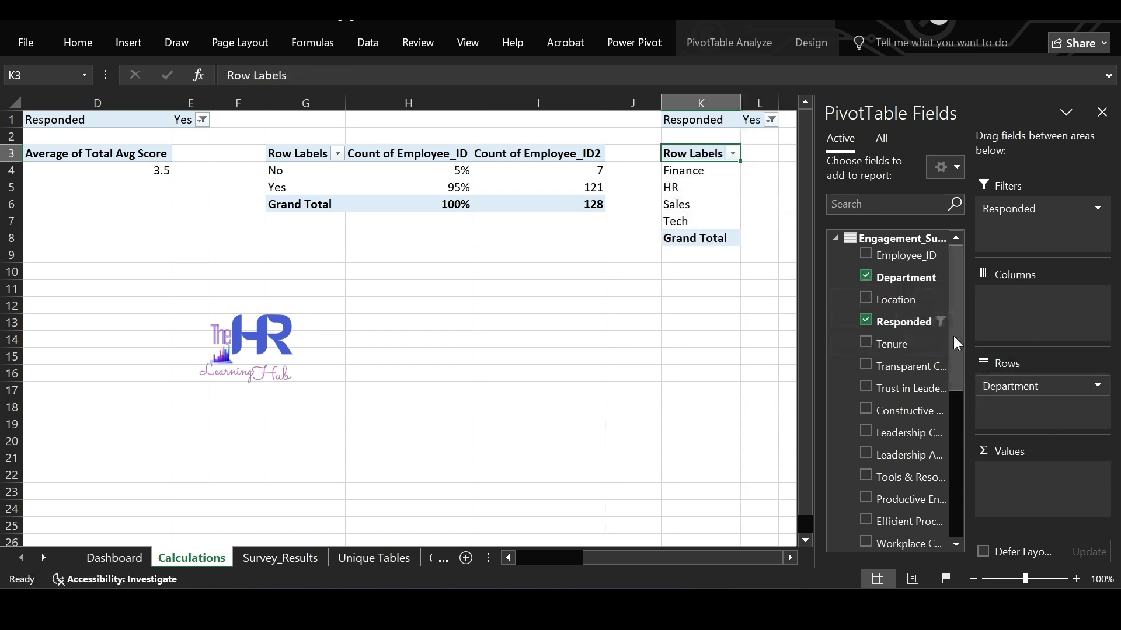
Add Leadership Avg Score, Work Environment Avg Score, Growth Avg Score and Culture Avg Score to the department pivot table's values.
{"action": "left_click_drag", "start_coordinate": [914, 458], "coordinate": [1008, 495]}
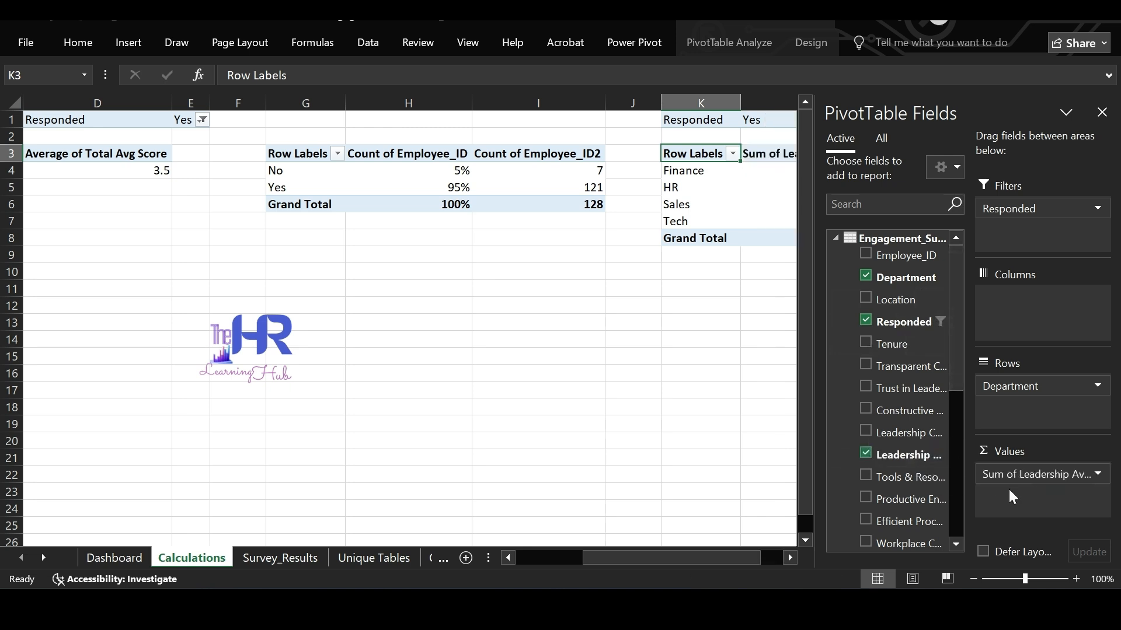
{"action": "scroll", "coordinate": [921, 540], "scroll_direction": "down", "scroll_amount": 1}
{"action": "left_click", "coordinate": [956, 544]}
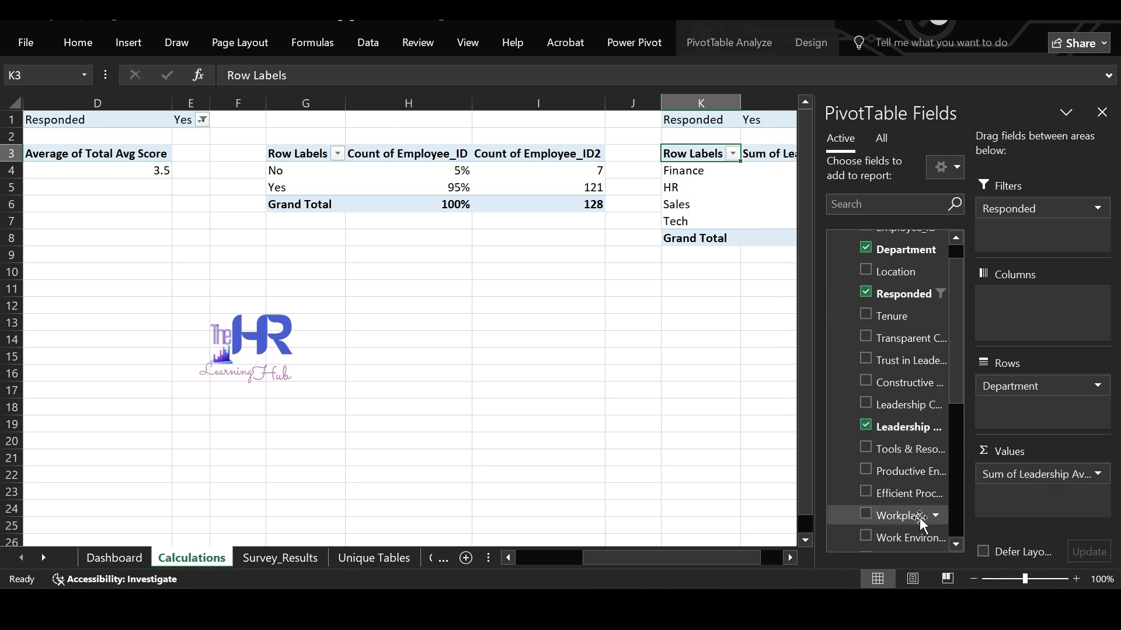
{"action": "left_click_drag", "start_coordinate": [911, 536], "coordinate": [980, 512]}
{"action": "scroll", "coordinate": [913, 505], "scroll_direction": "down", "scroll_amount": 1}
{"action": "scroll", "coordinate": [913, 503], "scroll_direction": "down", "scroll_amount": 1}
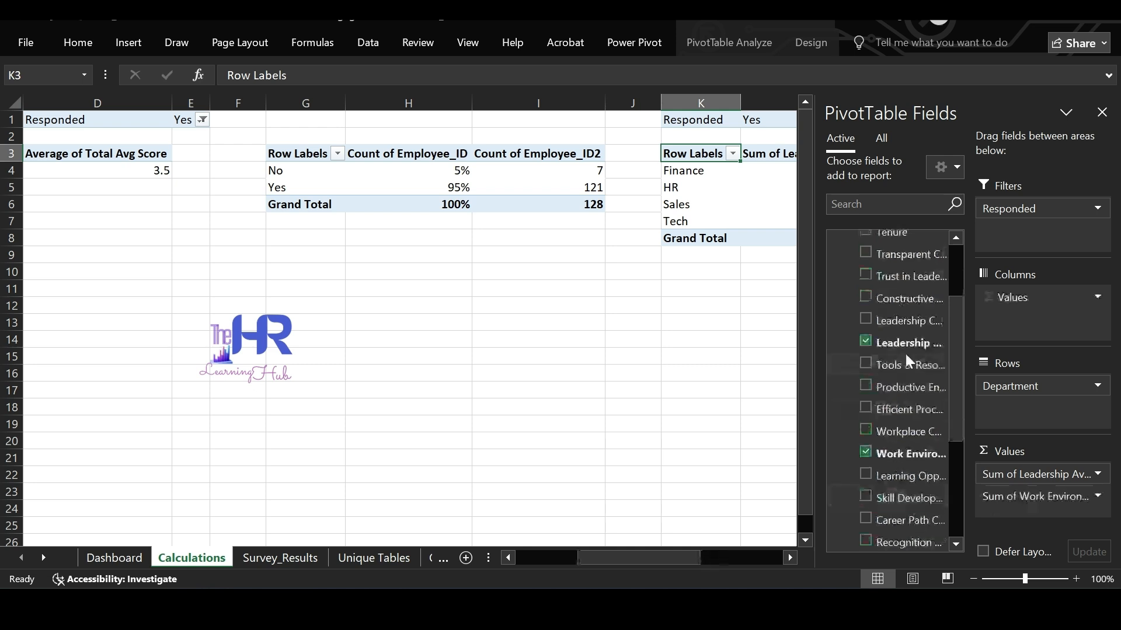
{"action": "left_click", "coordinate": [955, 545]}
{"action": "left_click", "coordinate": [918, 538]}
{"action": "left_click", "coordinate": [953, 545]}
{"action": "left_click", "coordinate": [955, 545]}
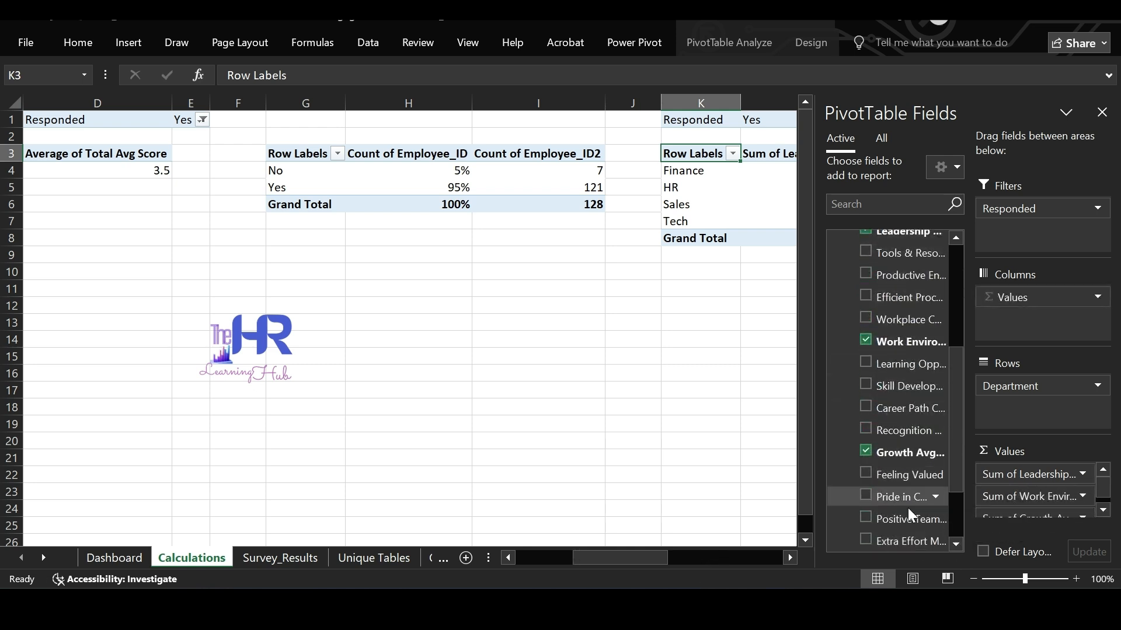
{"action": "left_click", "coordinate": [956, 545]}
{"action": "left_click_drag", "start_coordinate": [910, 535], "coordinate": [1040, 517]}
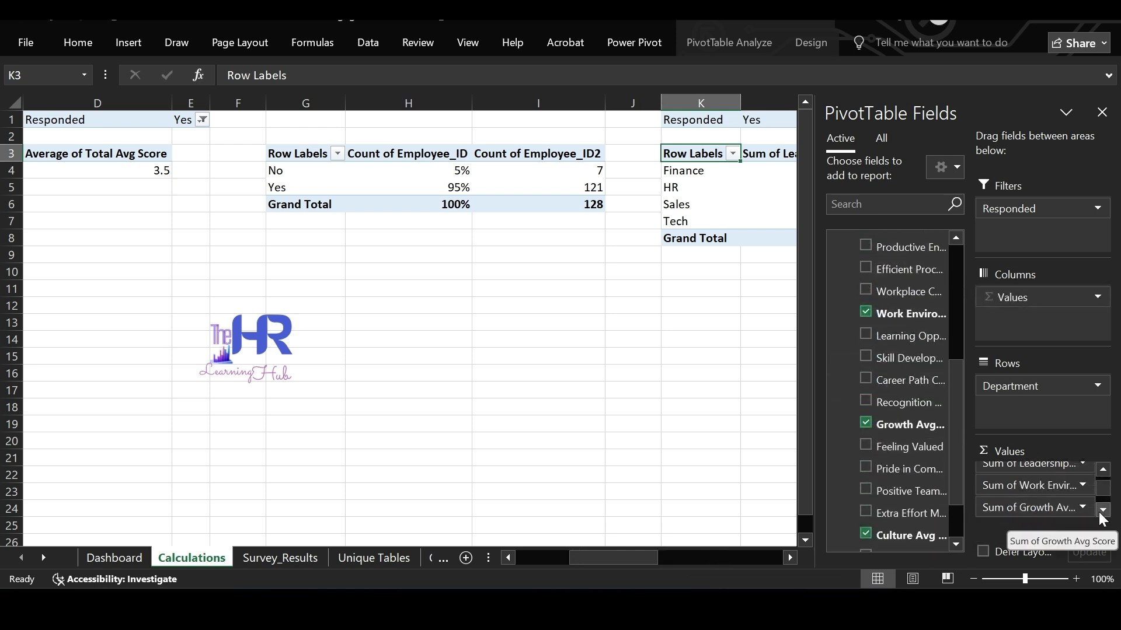
Summarize the Leadership Avg Score and Work Environment Avg Score columns of the department pivot table by Average.
{"action": "left_click", "coordinate": [653, 290]}
{"action": "scroll", "coordinate": [607, 200], "scroll_direction": "right", "scroll_amount": 5}
{"action": "right_click", "coordinate": [400, 188]}
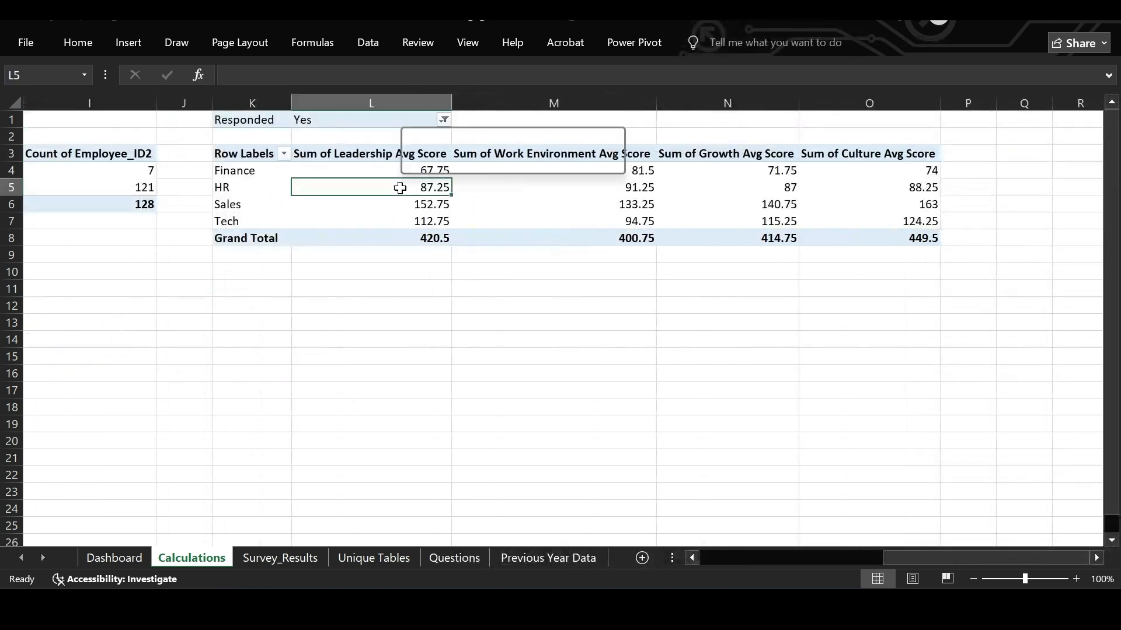
{"action": "mouse_move", "coordinate": [542, 384]}
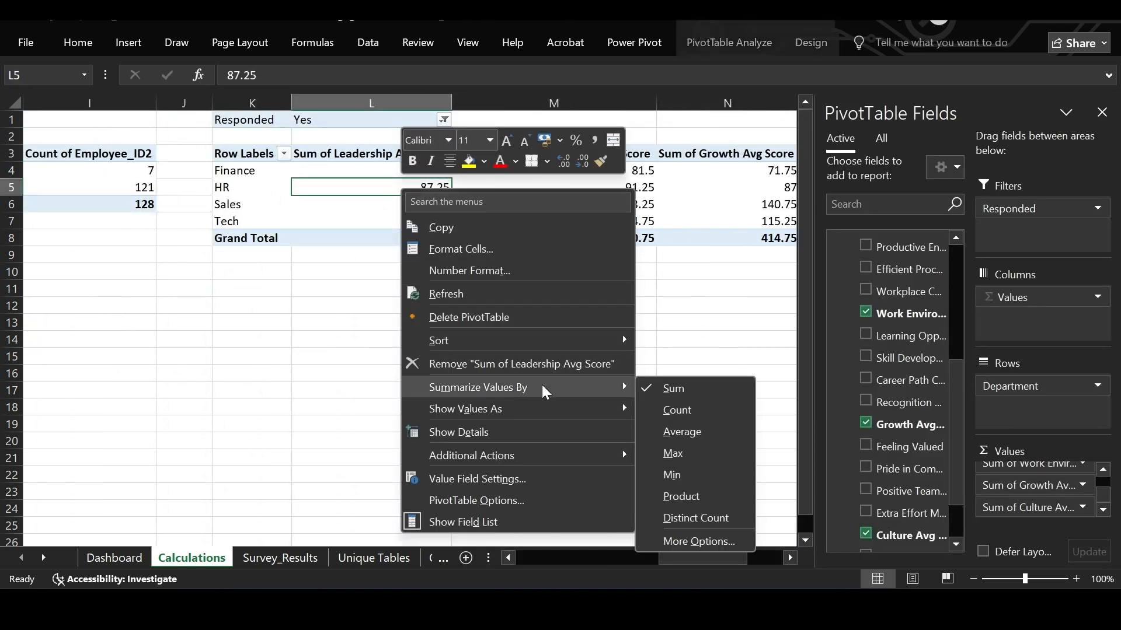
{"action": "left_click", "coordinate": [665, 428]}
{"action": "left_click", "coordinate": [662, 172]}
{"action": "right_click", "coordinate": [662, 172]}
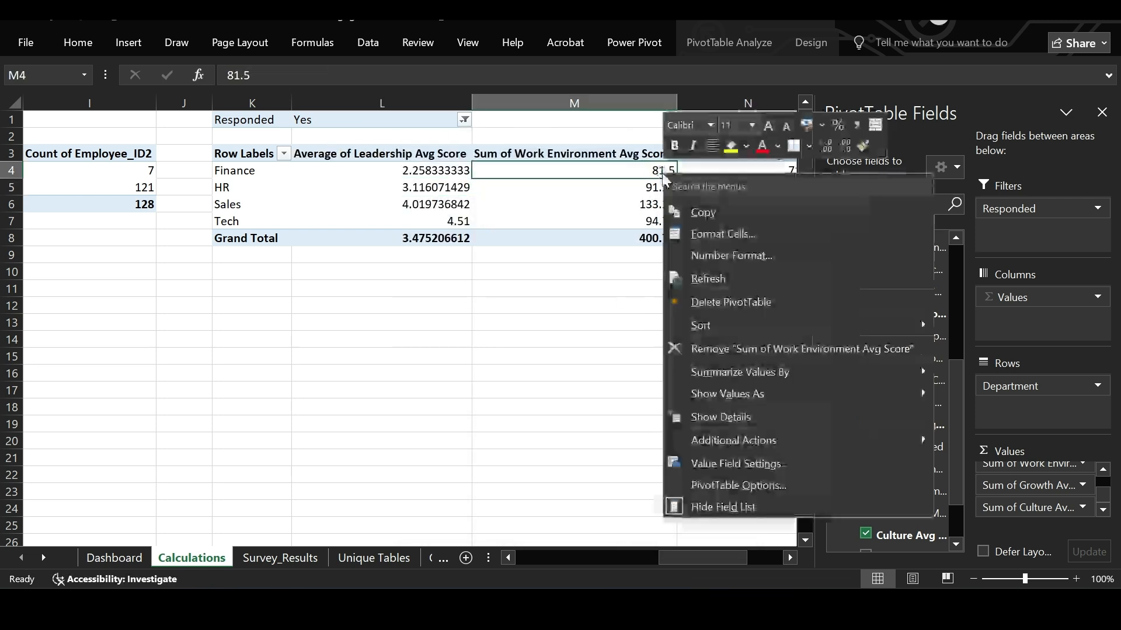
{"action": "mouse_move", "coordinate": [814, 363]}
{"action": "left_click", "coordinate": [989, 414]}
Summarize the Growth Avg Score and Culture Avg Score columns of the department pivot table by Average.
{"action": "scroll", "coordinate": [622, 346], "scroll_direction": "right", "scroll_amount": 1}
{"action": "right_click", "coordinate": [528, 175]}
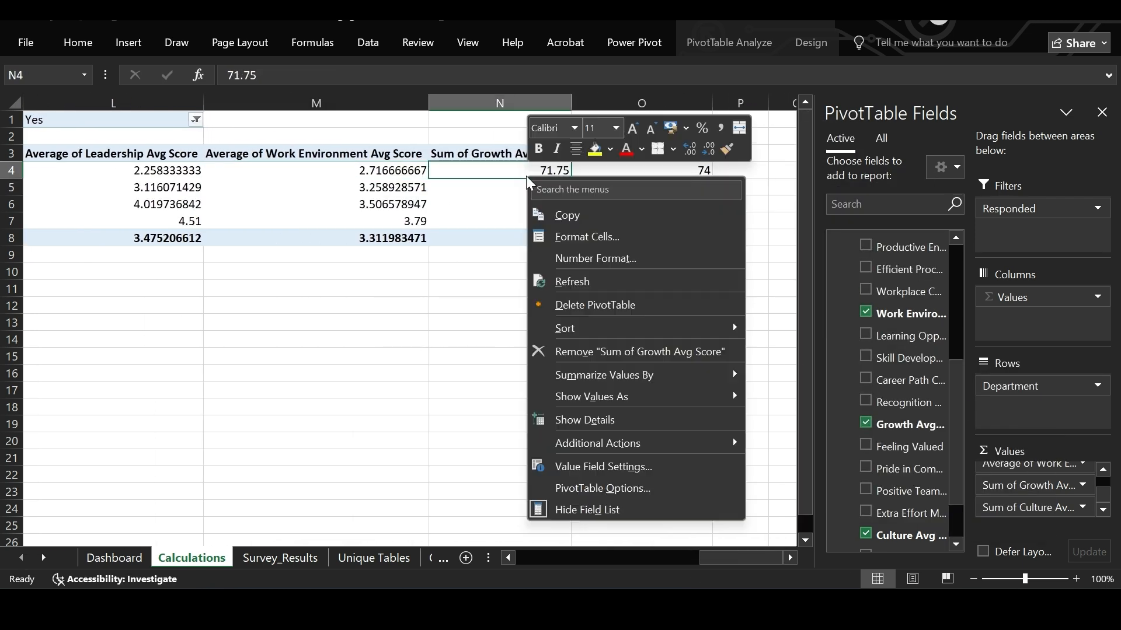
{"action": "mouse_move", "coordinate": [584, 387]}
{"action": "left_click", "coordinate": [790, 420]}
{"action": "left_click", "coordinate": [656, 202]}
{"action": "right_click", "coordinate": [656, 202]}
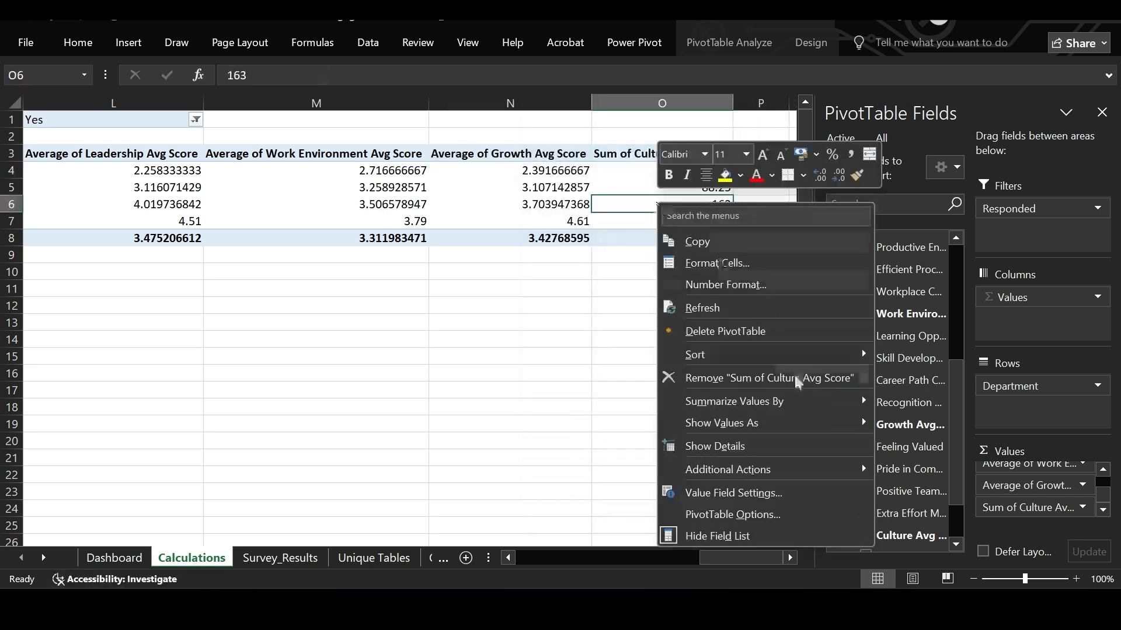
{"action": "mouse_move", "coordinate": [751, 400]}
{"action": "left_click", "coordinate": [911, 447]}
{"action": "left_click", "coordinate": [510, 356]}
Format the department pivot table's average scores, L4:O8, to one decimal place.
{"action": "left_click_drag", "start_coordinate": [201, 169], "coordinate": [668, 233]}
{"action": "left_click", "coordinate": [77, 42]}
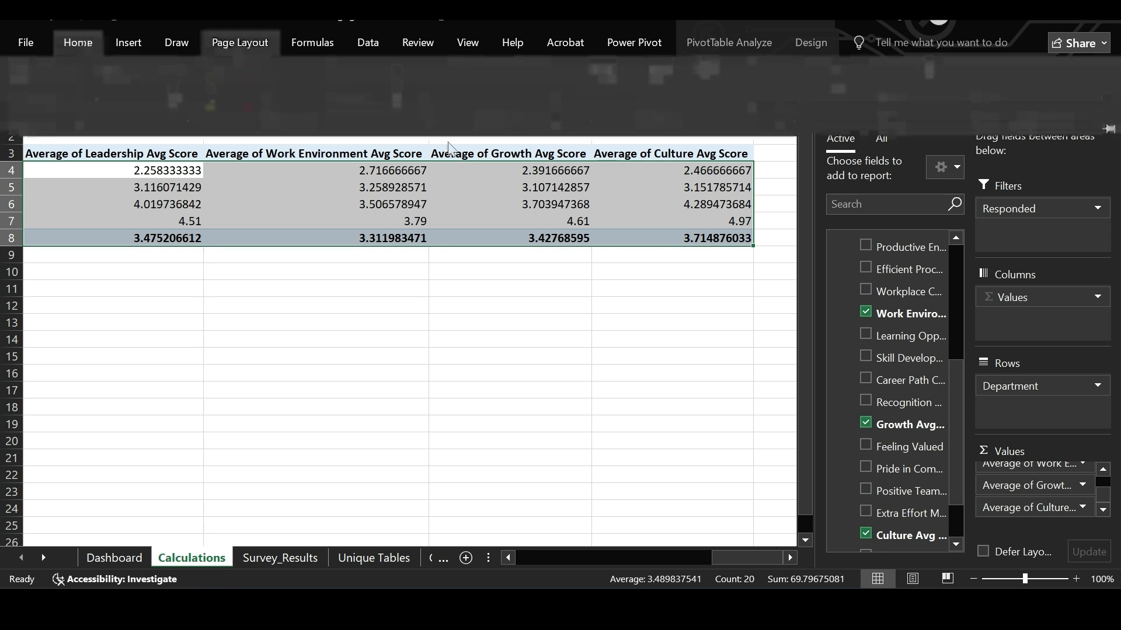
{"action": "left_click", "coordinate": [559, 103]}
{"action": "left_click", "coordinate": [559, 103]}
{"action": "left_click", "coordinate": [560, 103]}
{"action": "left_click", "coordinate": [559, 103]}
{"action": "left_click", "coordinate": [559, 104]}
{"action": "left_click", "coordinate": [559, 104]}
{"action": "left_click", "coordinate": [559, 103]}
{"action": "left_click", "coordinate": [559, 104]}
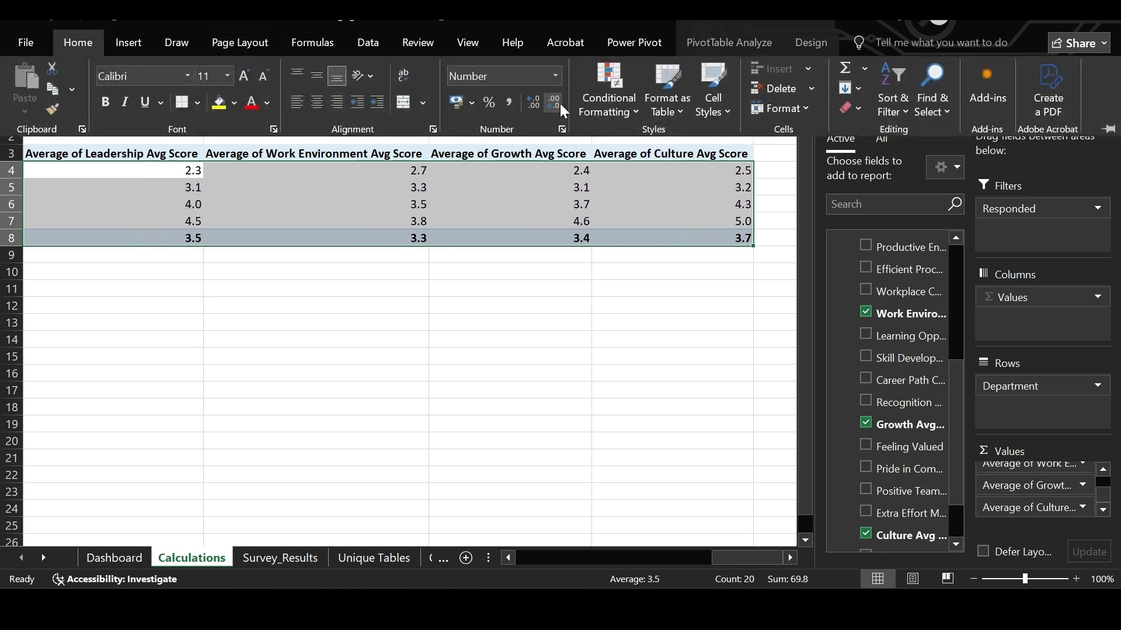
{"action": "key", "text": "Escape"}
{"action": "scroll", "coordinate": [420, 277], "scroll_direction": "left", "scroll_amount": 3}
{"action": "left_click", "coordinate": [421, 277]}
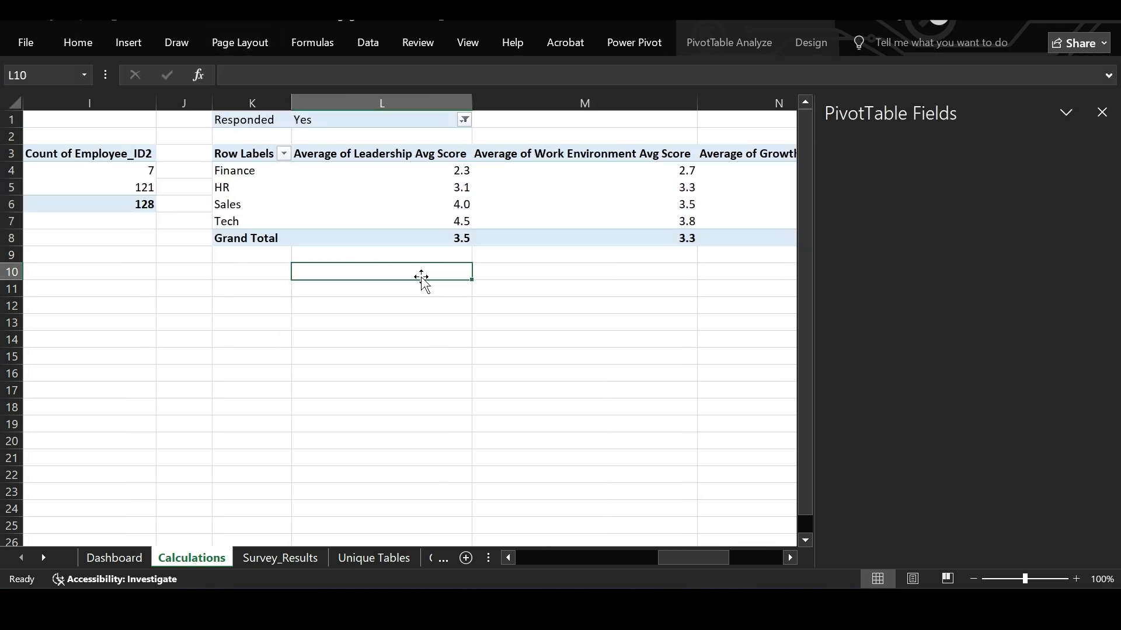
Link B20, Leadership, to the grand total of Average of Leadership Avg Score in the department pivot table.
{"action": "scroll", "coordinate": [420, 279], "scroll_direction": "right", "scroll_amount": 2}
{"action": "left_click_drag", "start_coordinate": [259, 233], "coordinate": [850, 243]}
{"action": "scroll", "coordinate": [185, 364], "scroll_direction": "left", "scroll_amount": 5}
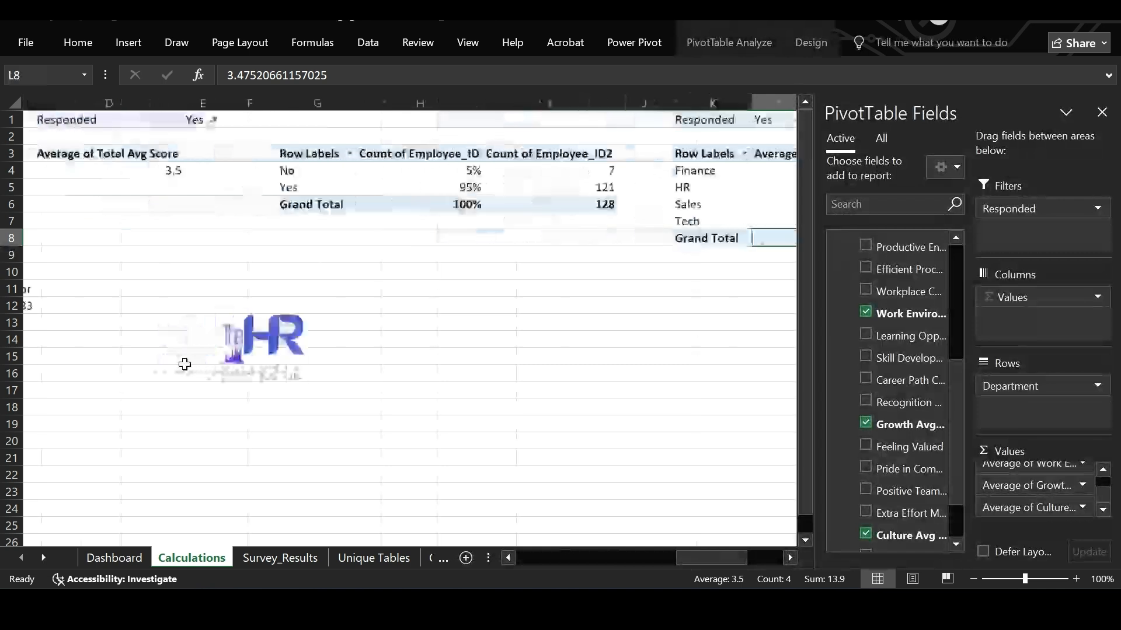
{"action": "left_click", "coordinate": [93, 437]}
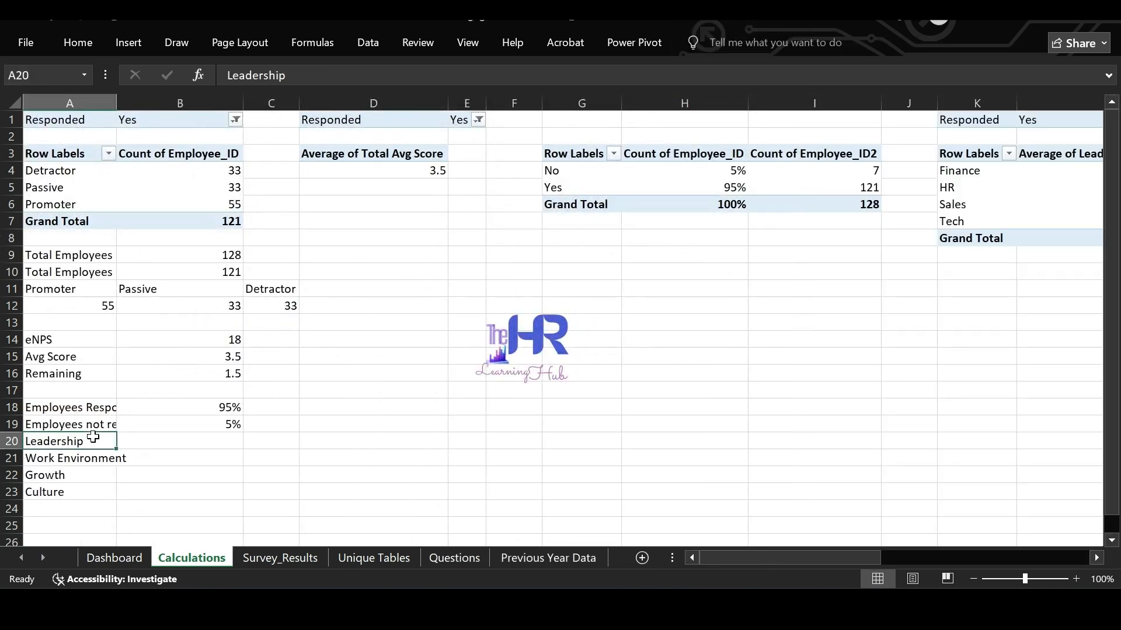
{"action": "key", "text": "Down"}
{"action": "key", "text": "Down"}
{"action": "key", "text": "Down"}
{"action": "key", "text": "Up"}
{"action": "key", "text": "Up"}
{"action": "key", "text": "Up"}
{"action": "key", "text": "Right"}
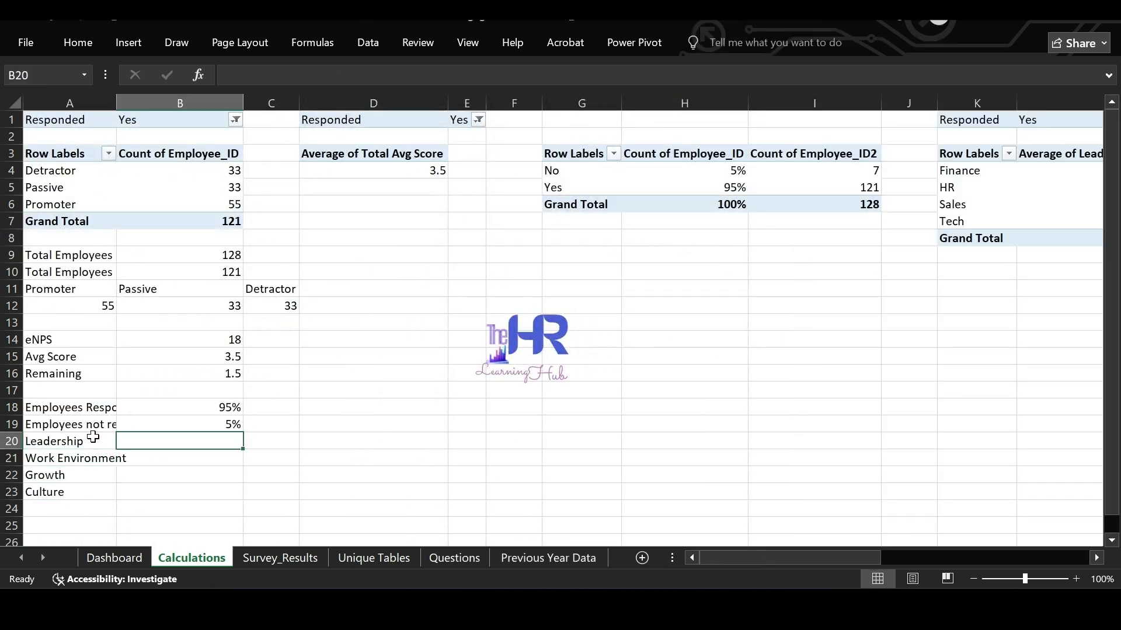
{"action": "type", "text": "="}
{"action": "scroll", "coordinate": [539, 419], "scroll_direction": "right", "scroll_amount": 3}
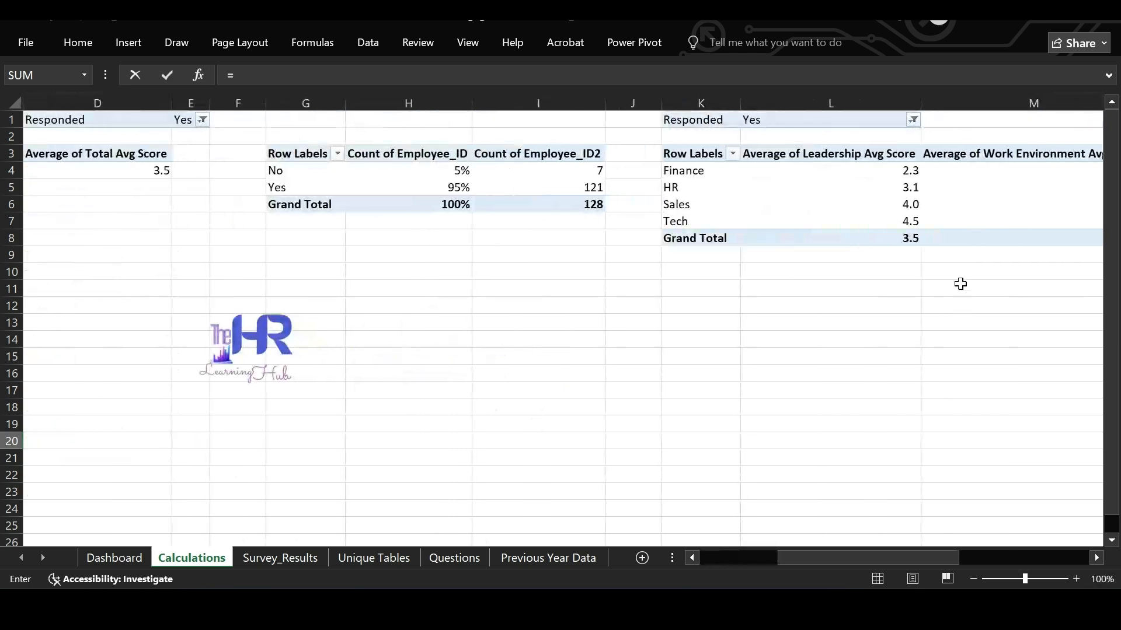
{"action": "left_click", "coordinate": [884, 236]}
{"action": "key", "text": "Return"}
Link B21, Work Environment, and B22, Growth, to their grand total averages in the department pivot table.
{"action": "type", "text": "="}
{"action": "scroll", "coordinate": [910, 236], "scroll_direction": "right", "scroll_amount": 4}
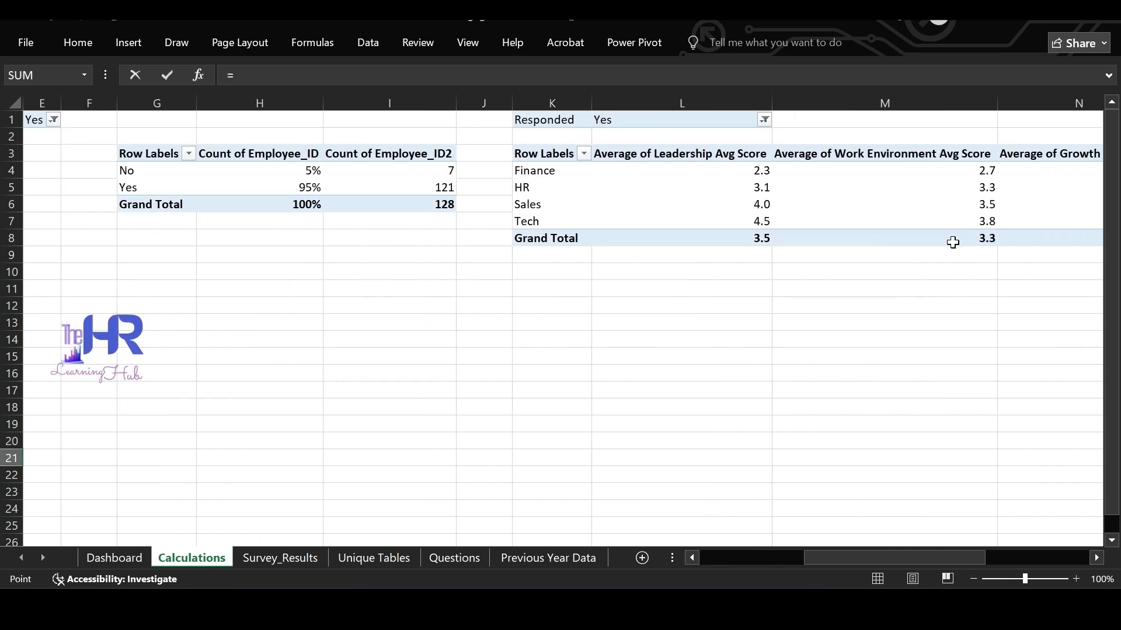
{"action": "left_click", "coordinate": [953, 243]}
{"action": "key", "text": "Return"}
{"action": "type", "text": "="}
{"action": "scroll", "coordinate": [950, 243], "scroll_direction": "right", "scroll_amount": 6}
{"action": "left_click", "coordinate": [946, 240]}
{"action": "key", "text": "Return"}
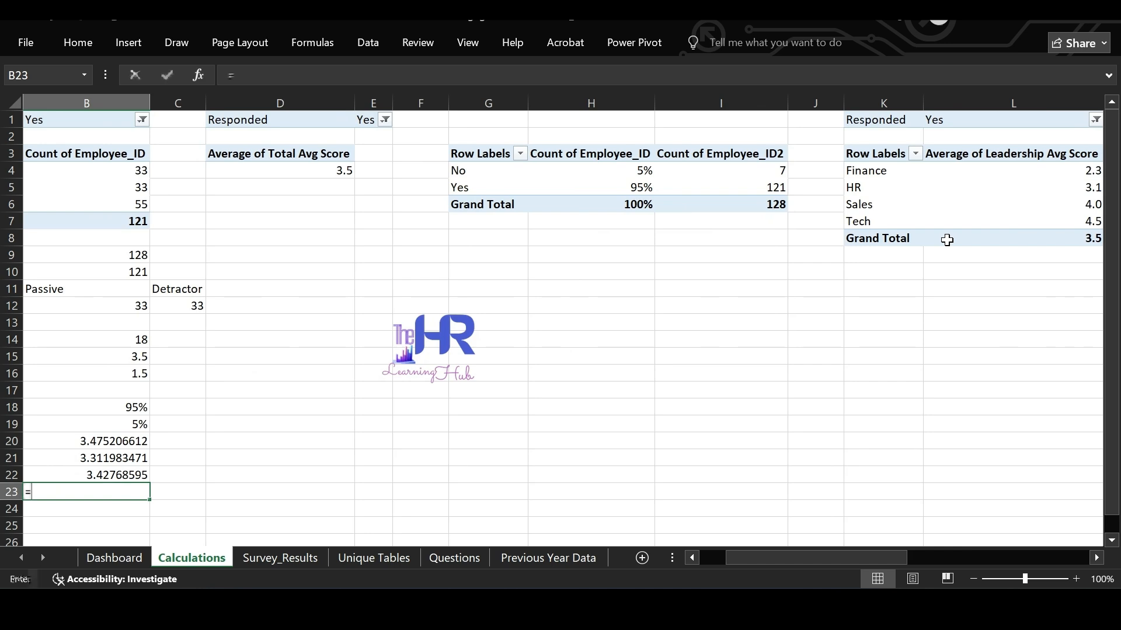
Link B23, Culture, to the grand total of Average of Culture Avg Score in the department pivot table.
{"action": "type", "text": "="}
{"action": "scroll", "coordinate": [945, 239], "scroll_direction": "right", "scroll_amount": 6}
{"action": "left_click", "coordinate": [993, 238]}
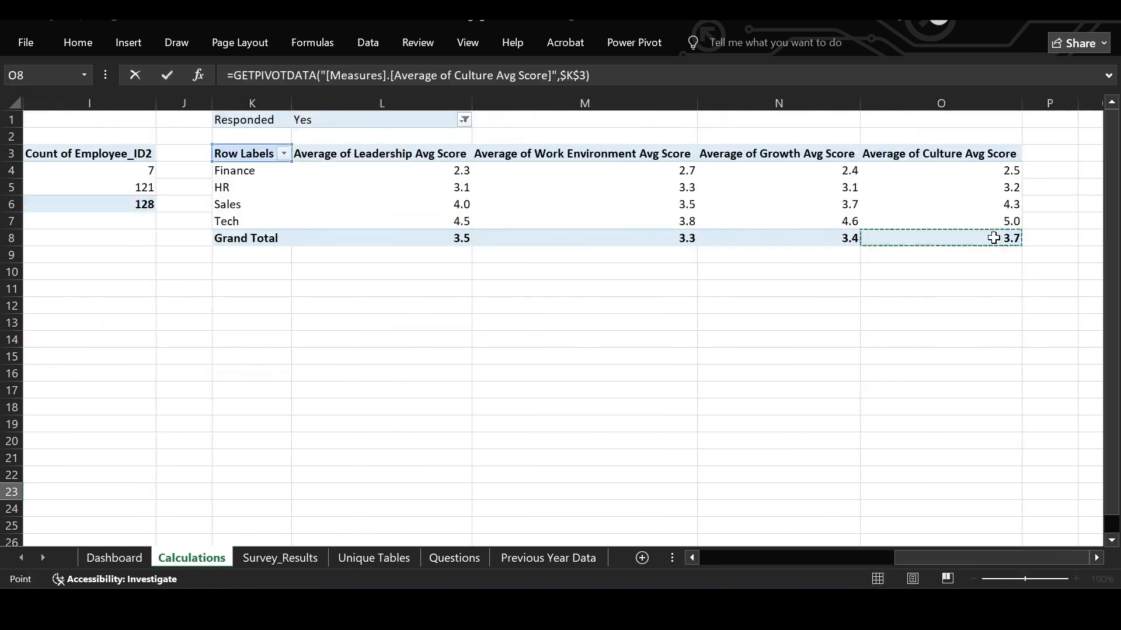
{"action": "key", "text": "Return"}
Format the linked scores in B20:B23 to one decimal place.
{"action": "left_click_drag", "start_coordinate": [180, 441], "coordinate": [180, 492]}
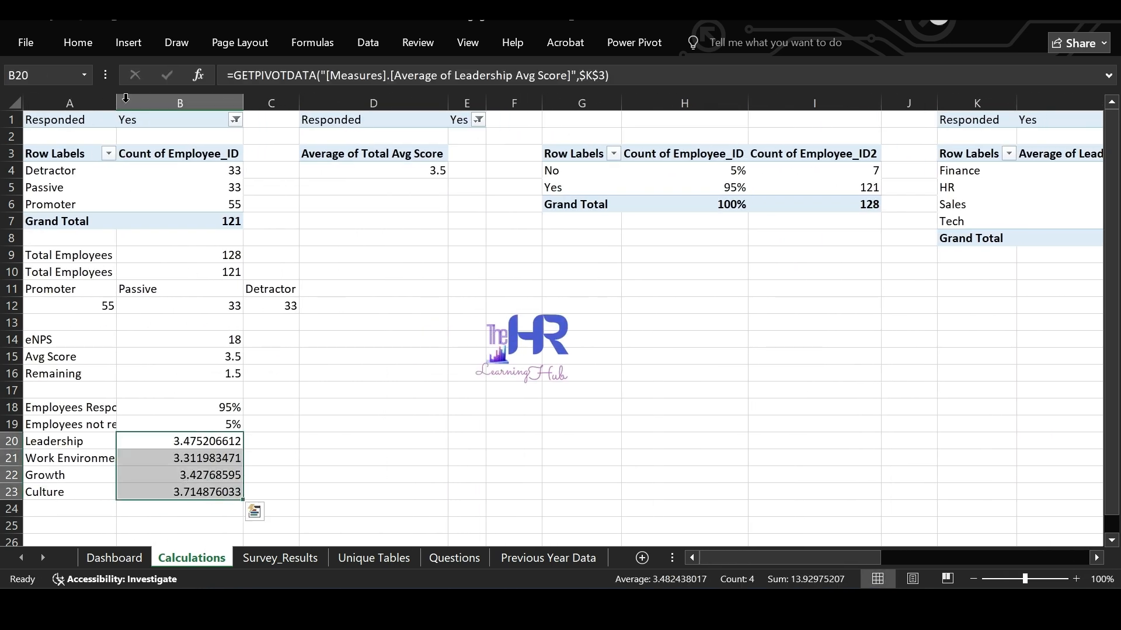
{"action": "left_click", "coordinate": [78, 43]}
{"action": "left_click", "coordinate": [558, 97]}
{"action": "left_click", "coordinate": [558, 97]}
{"action": "left_click", "coordinate": [558, 98]}
{"action": "left_click", "coordinate": [558, 98]}
{"action": "left_click", "coordinate": [558, 98]}
{"action": "left_click", "coordinate": [558, 98]}
{"action": "left_click", "coordinate": [555, 100]}
{"action": "left_click", "coordinate": [428, 253]}
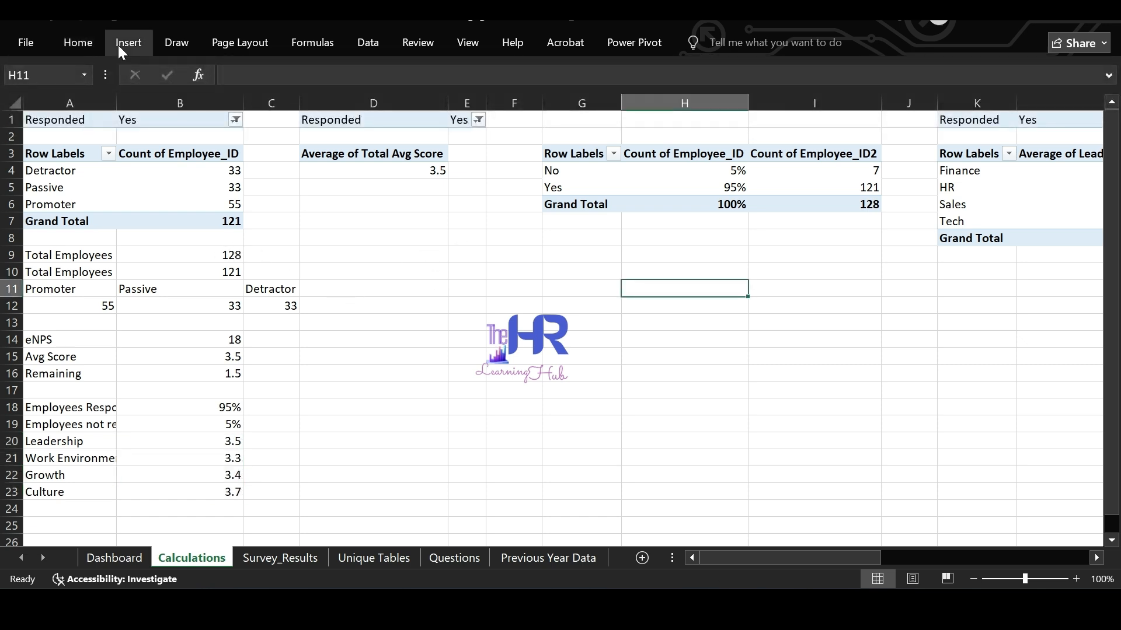
Insert a pivot table from Previous_Years_Survey_Result at cell H12 of the Calculations sheet, adding the data to the Data Model.
{"action": "left_click", "coordinate": [121, 47]}
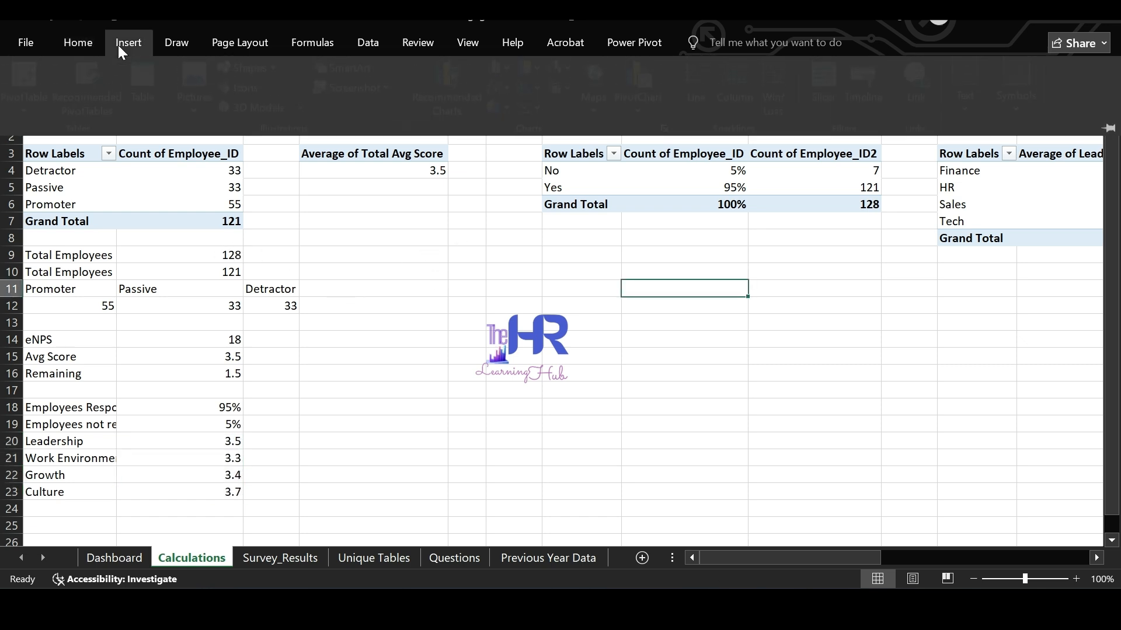
{"action": "left_click", "coordinate": [120, 47]}
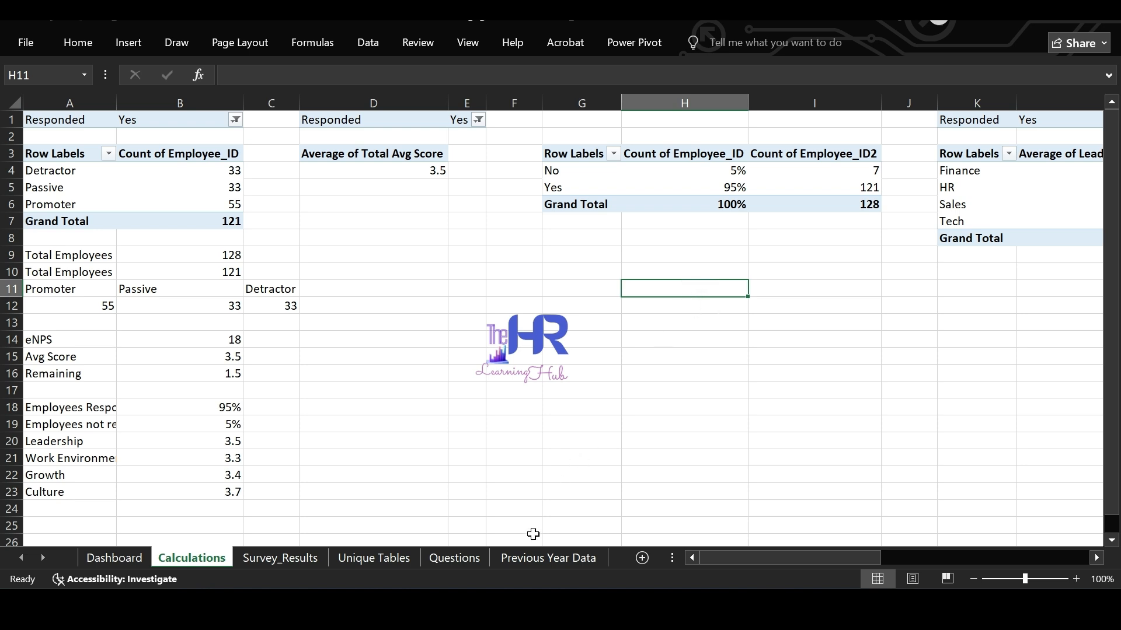
{"action": "left_click", "coordinate": [534, 559]}
{"action": "left_click", "coordinate": [181, 256]}
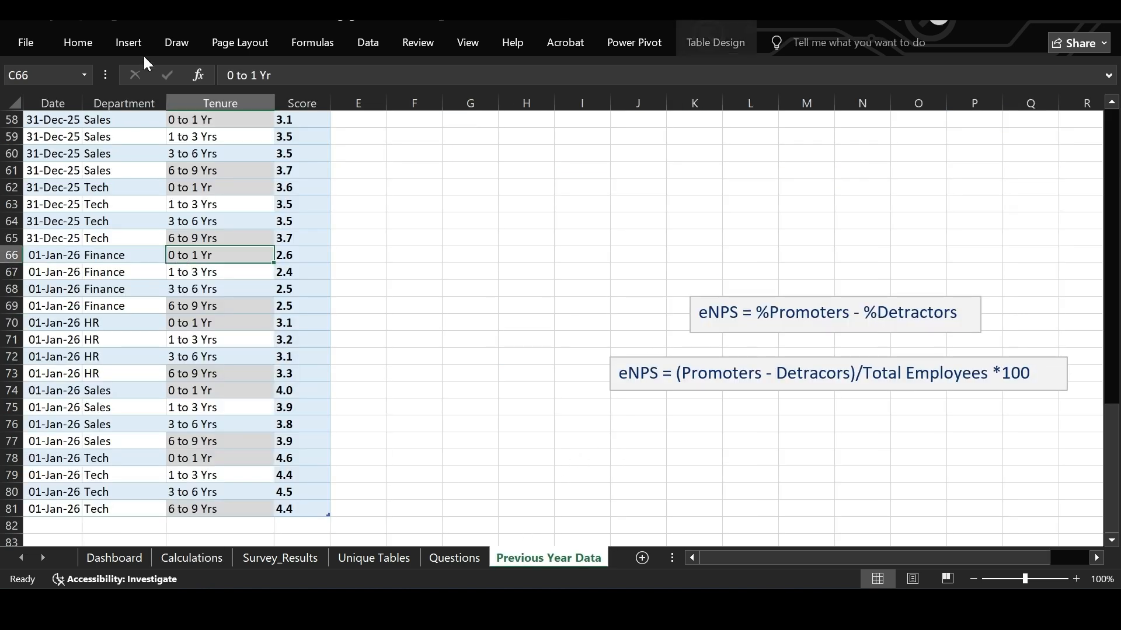
{"action": "left_click", "coordinate": [124, 43]}
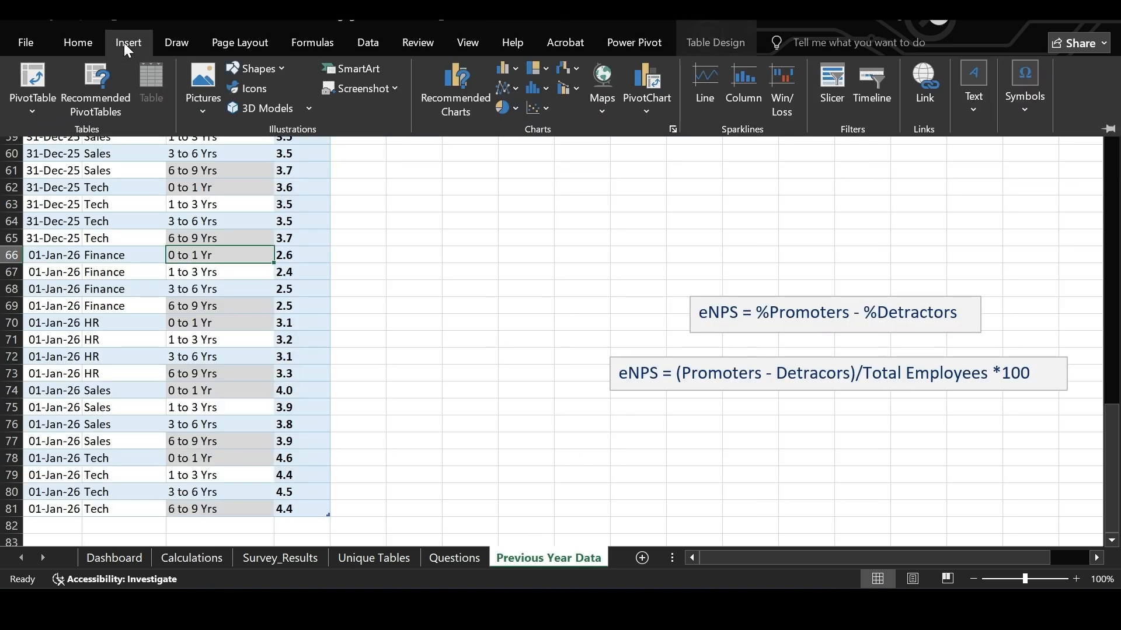
{"action": "left_click", "coordinate": [36, 76]}
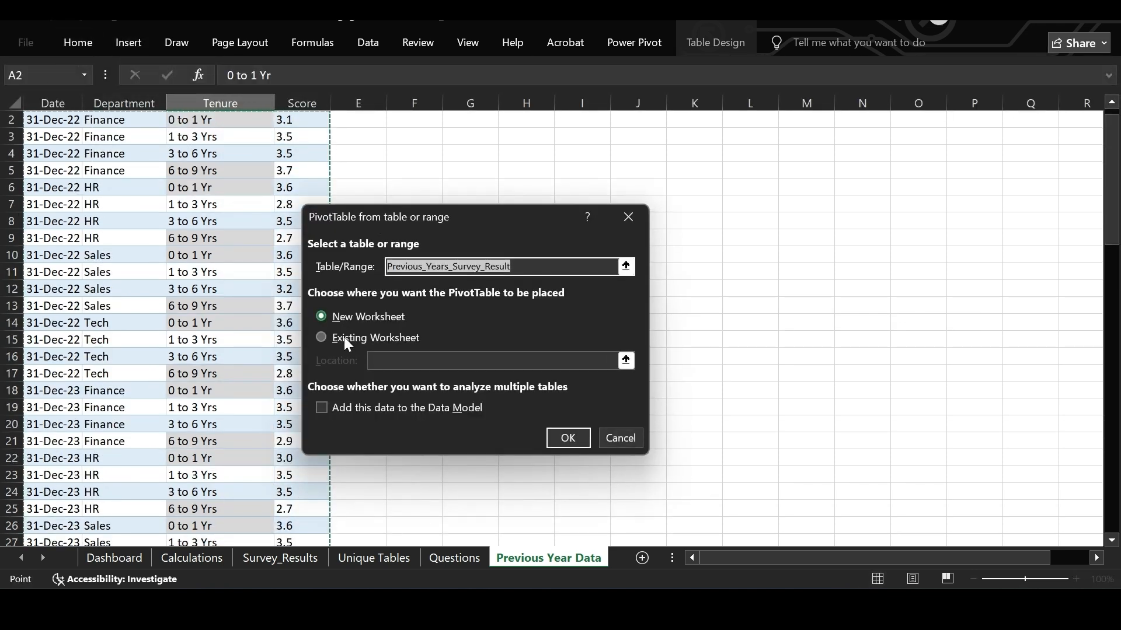
{"action": "left_click", "coordinate": [340, 407]}
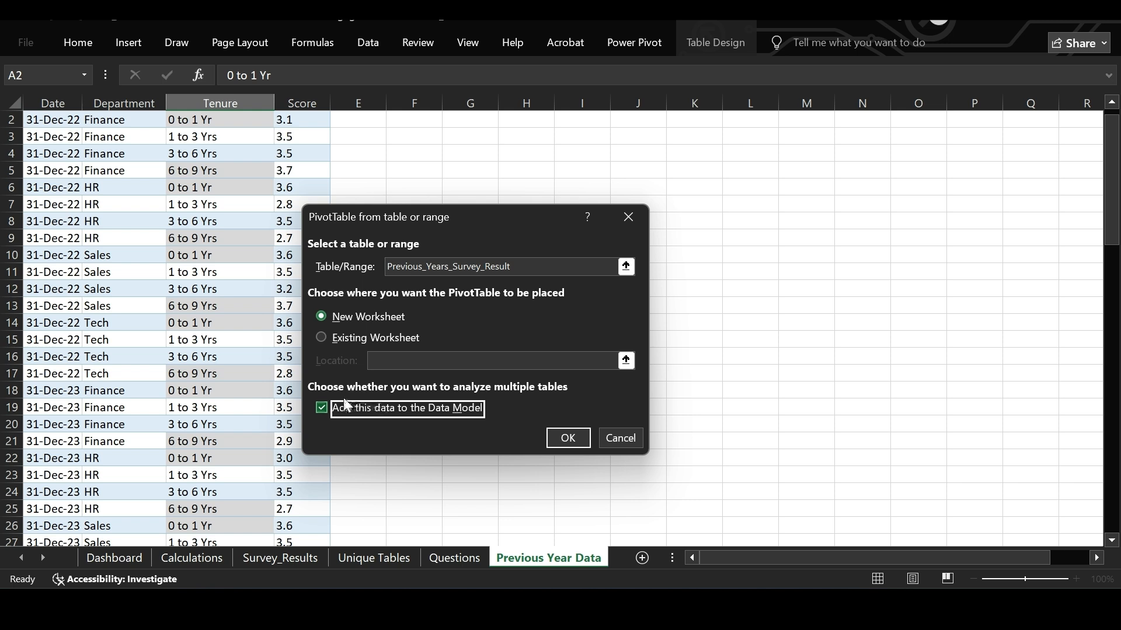
{"action": "left_click", "coordinate": [354, 340]}
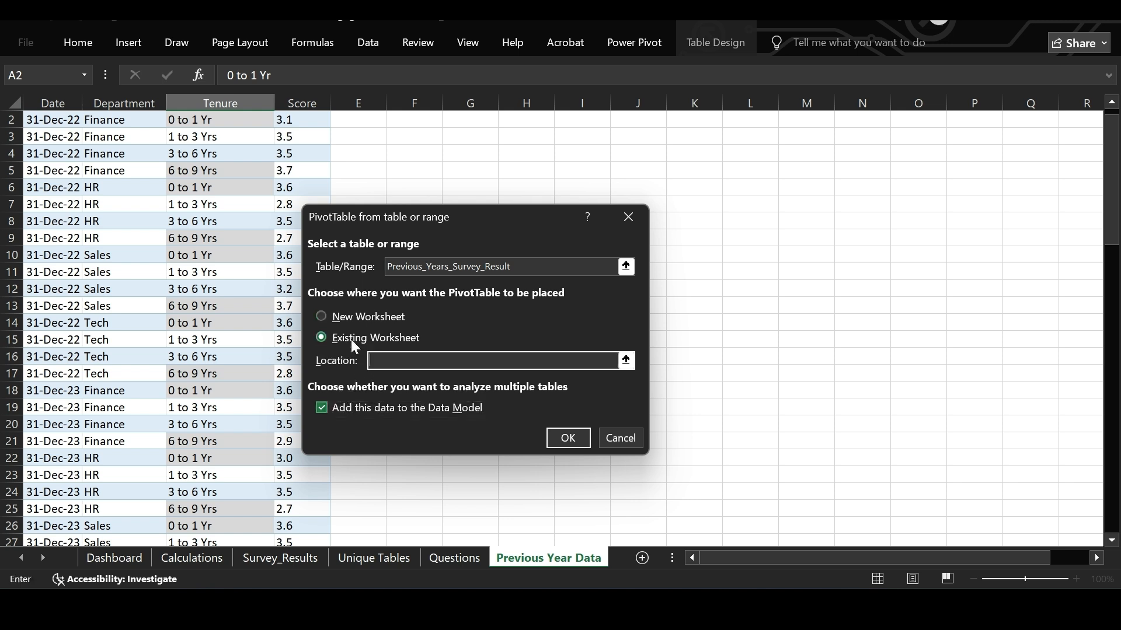
{"action": "left_click", "coordinate": [185, 566]}
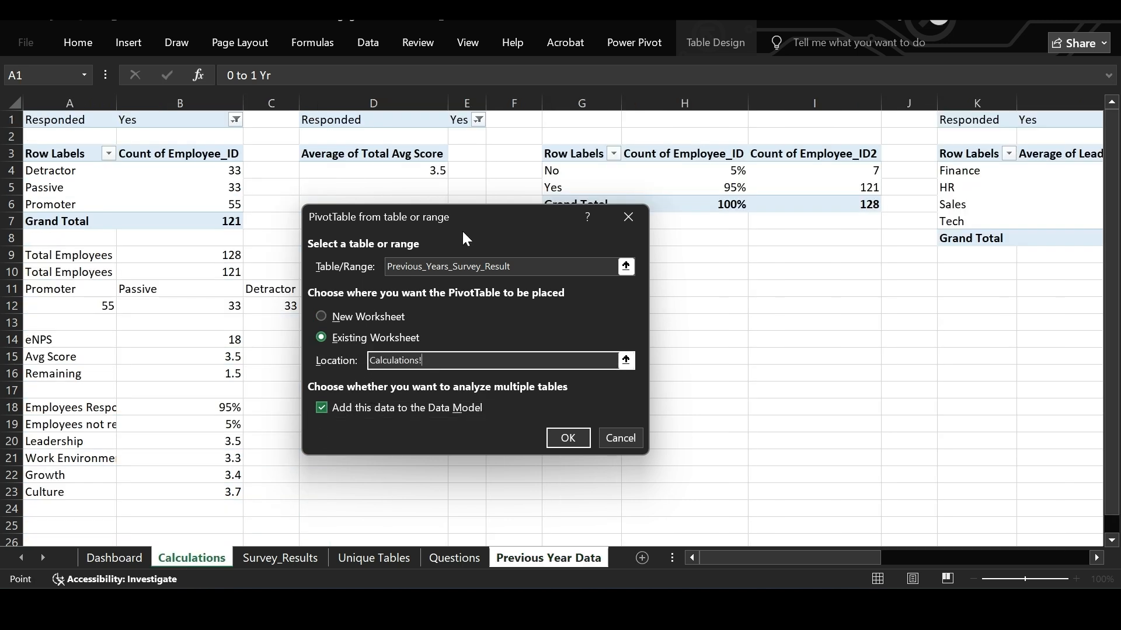
{"action": "left_click_drag", "start_coordinate": [472, 216], "coordinate": [318, 187]}
{"action": "left_click", "coordinate": [684, 306]}
{"action": "left_click", "coordinate": [409, 409]}
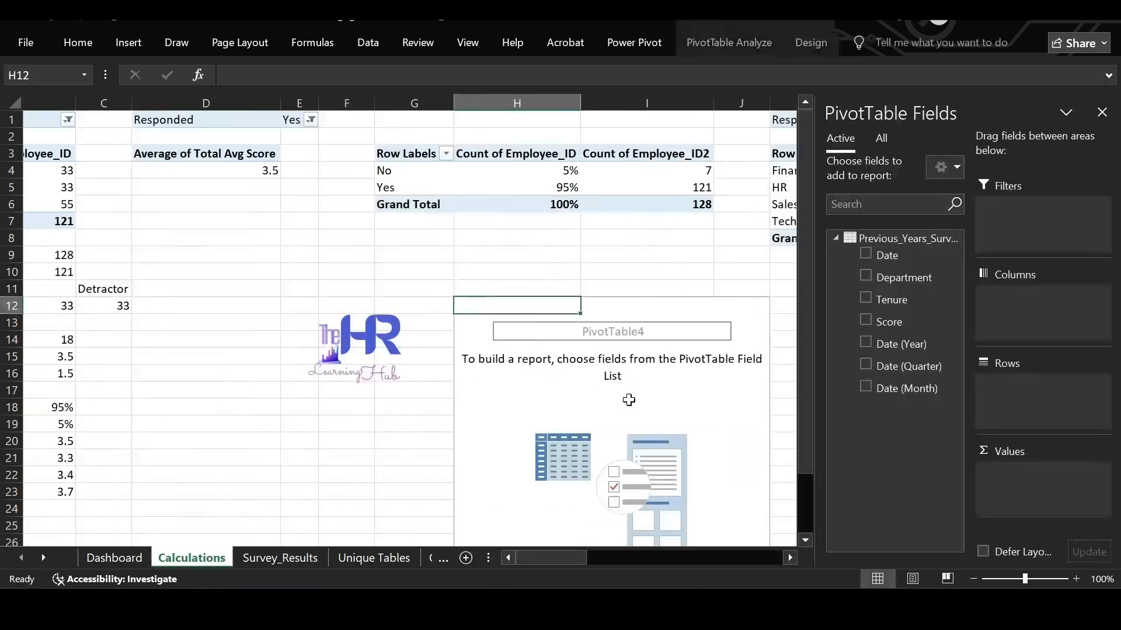
In the pivot table at H12, put Score in the values and keep only Date (Year) in the rows, removing Date, Date (Quarter) and Date (Month).
{"action": "left_click_drag", "start_coordinate": [906, 258], "coordinate": [1002, 386]}
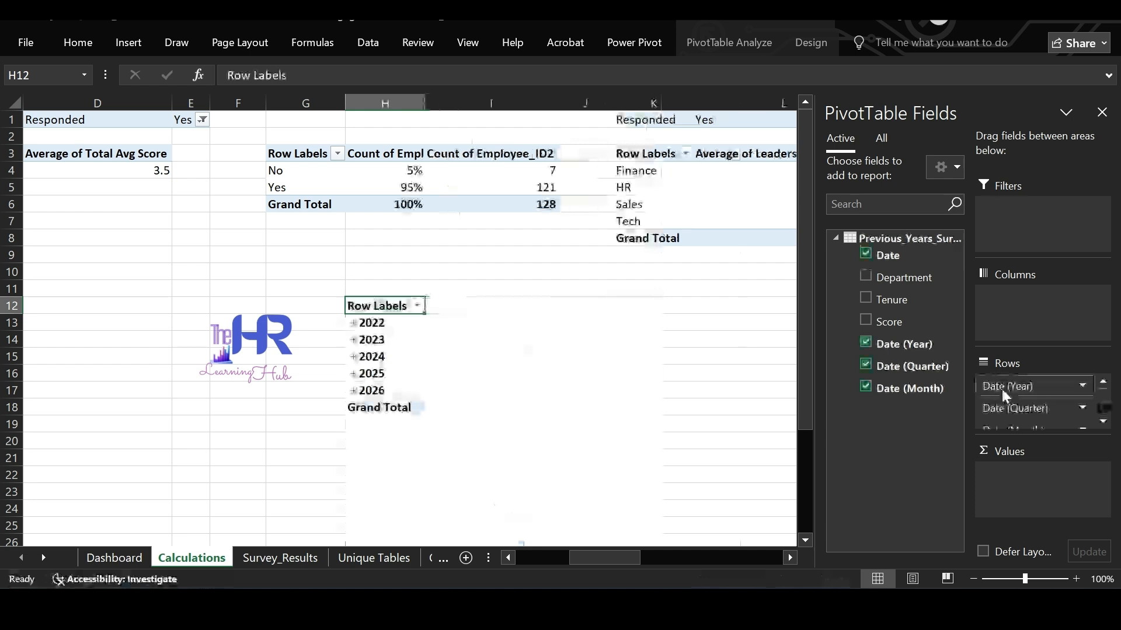
{"action": "left_click_drag", "start_coordinate": [912, 329], "coordinate": [1015, 484]}
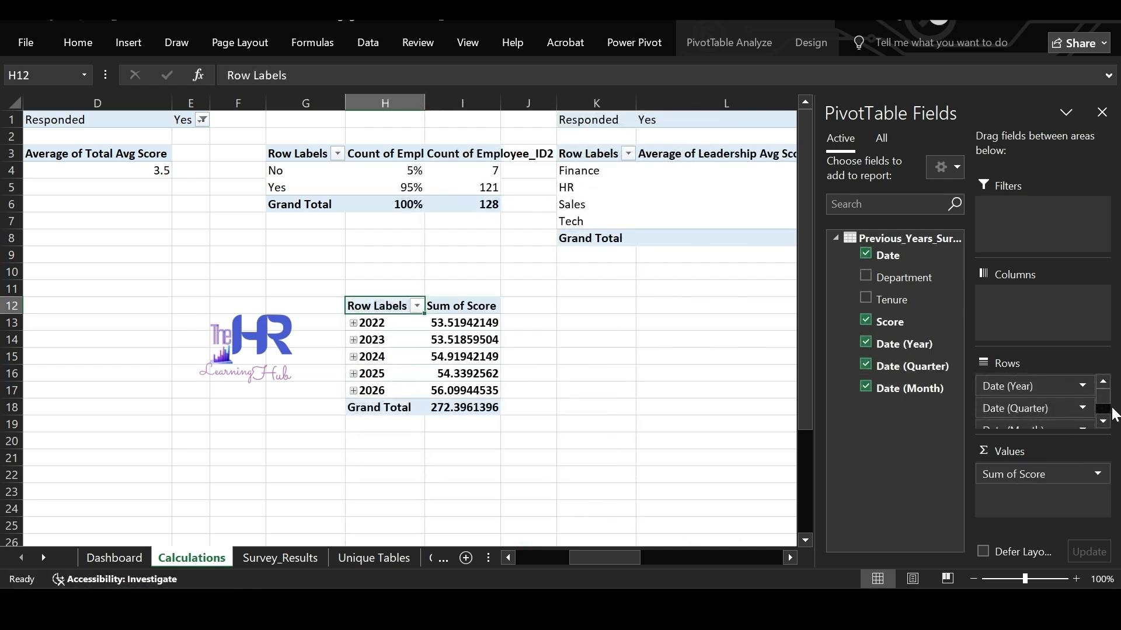
{"action": "left_click_drag", "start_coordinate": [1044, 412], "coordinate": [949, 380]}
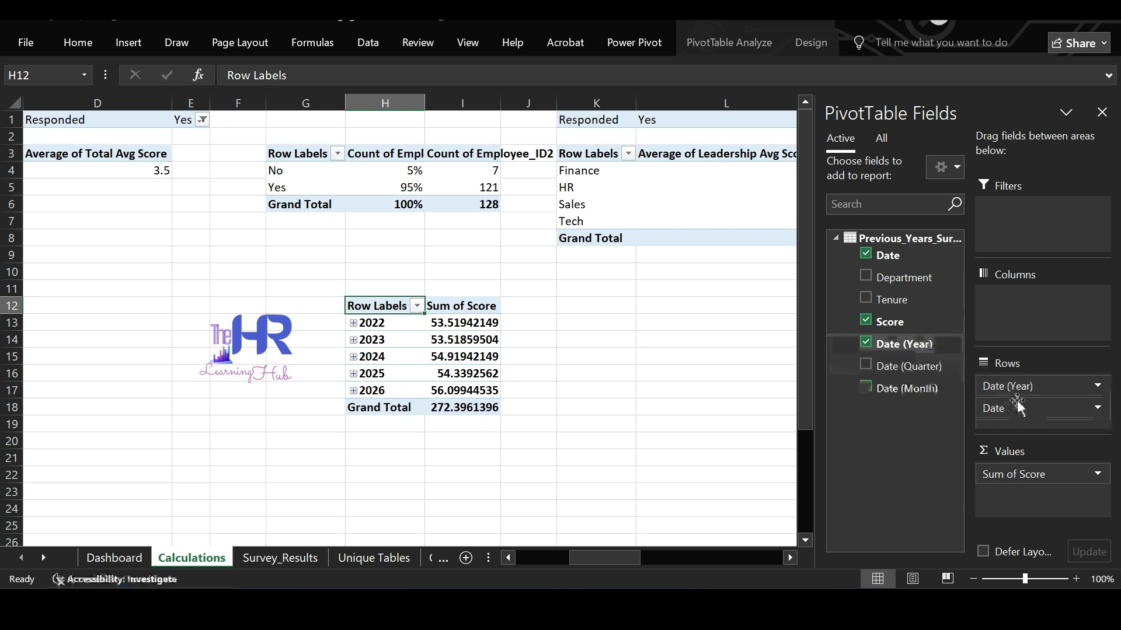
{"action": "left_click_drag", "start_coordinate": [1086, 408], "coordinate": [913, 346]}
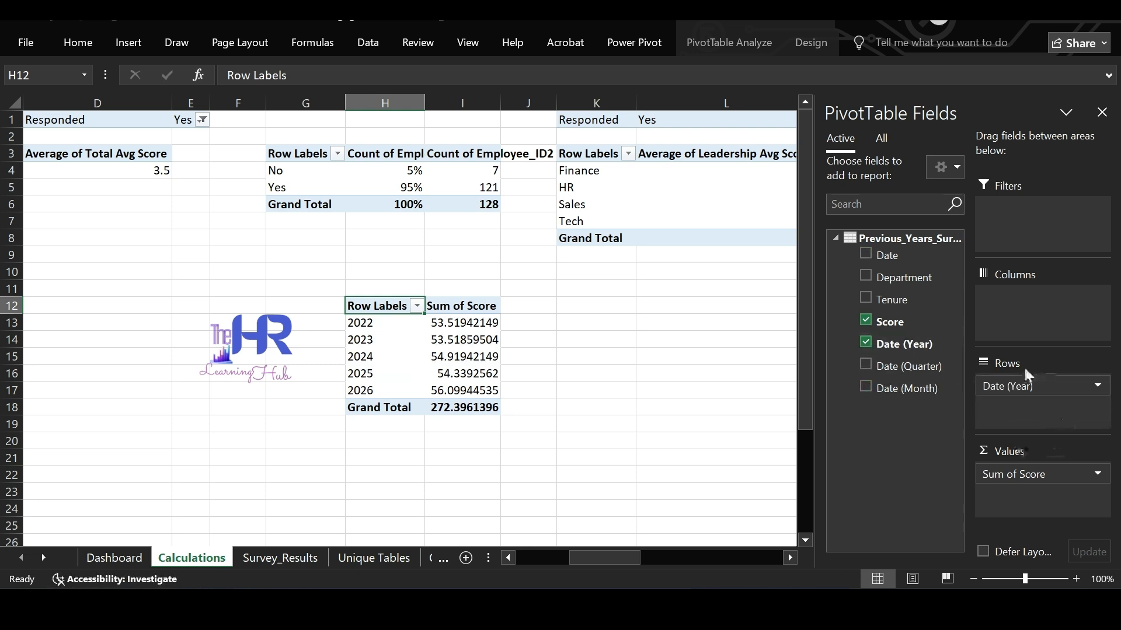
Summarize the Score values in the yearly pivot table at H12 by Average.
{"action": "right_click", "coordinate": [472, 321]}
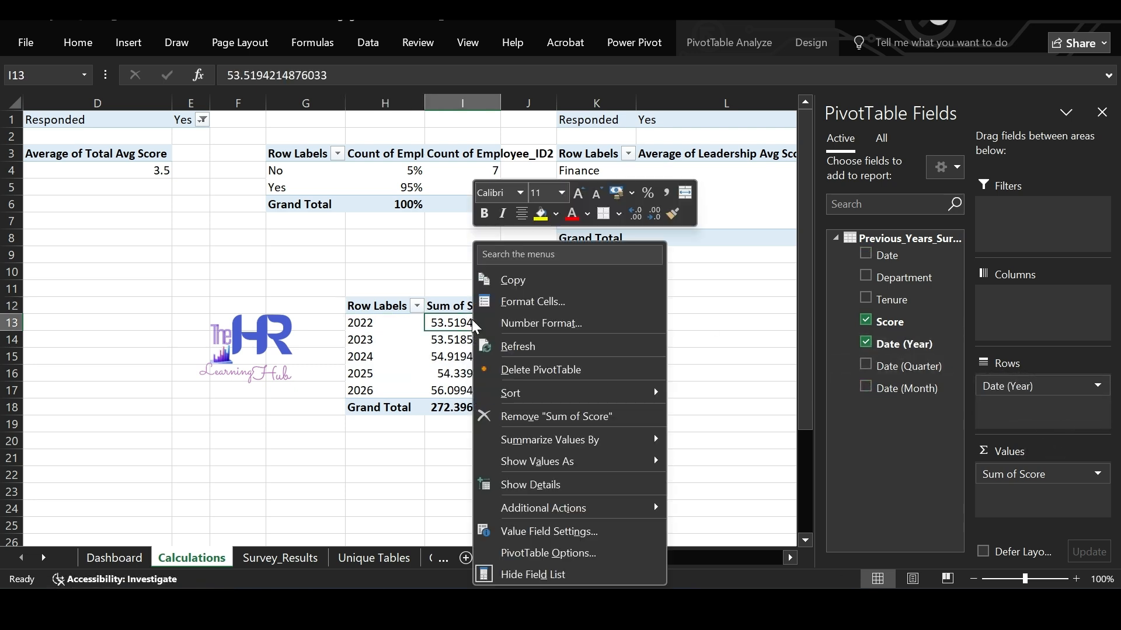
{"action": "mouse_move", "coordinate": [587, 440]}
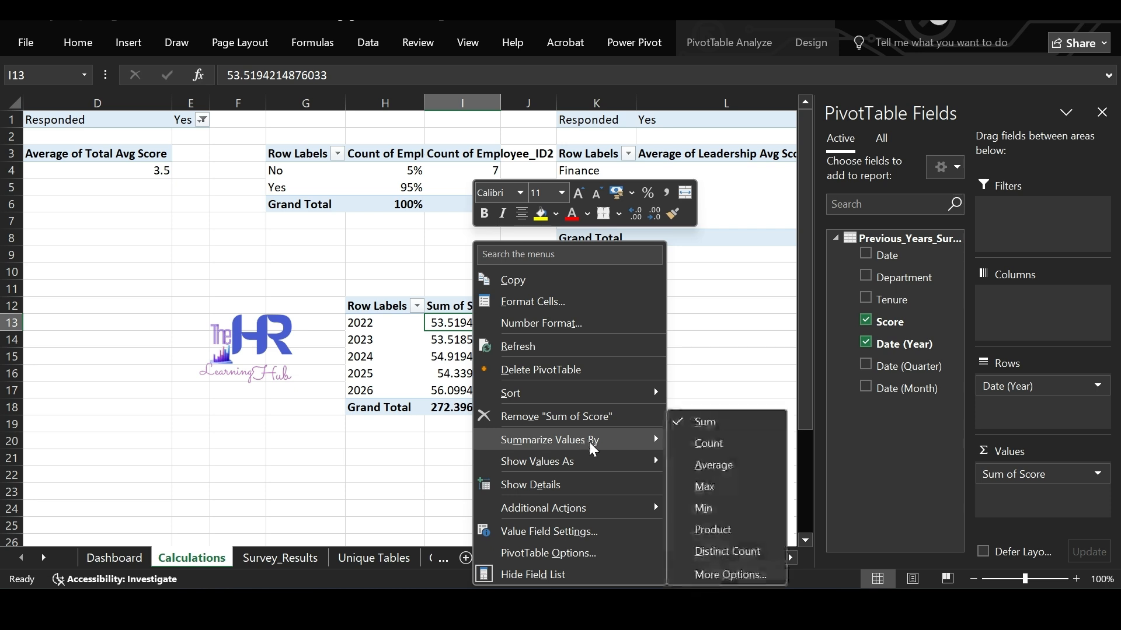
{"action": "left_click", "coordinate": [702, 474]}
Format the yearly average scores, including the grand total in I13:I18, to one decimal place.
{"action": "key", "text": "shift+Down"}
{"action": "key", "text": "shift+Down"}
{"action": "key", "text": "shift+Down"}
{"action": "key", "text": "shift+Down"}
{"action": "key", "text": "shift+Down"}
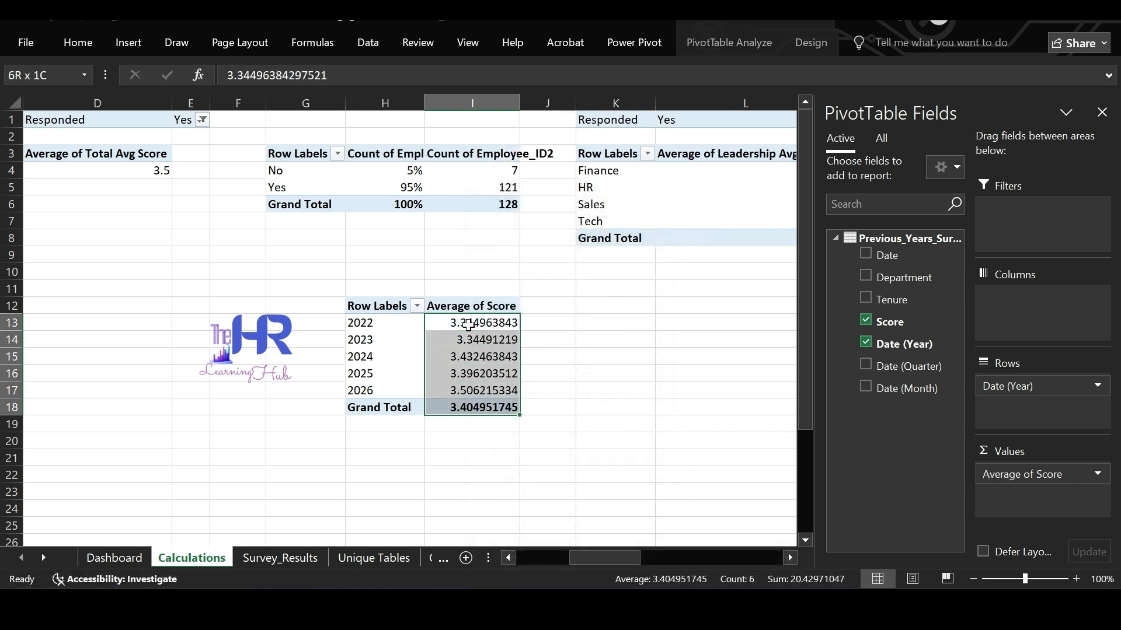
{"action": "left_click", "coordinate": [78, 42]}
{"action": "left_click", "coordinate": [553, 103]}
{"action": "left_click", "coordinate": [553, 102]}
{"action": "left_click", "coordinate": [553, 103]}
{"action": "left_click", "coordinate": [553, 103]}
{"action": "left_click", "coordinate": [553, 103]}
{"action": "left_click", "coordinate": [554, 103]}
{"action": "left_click", "coordinate": [554, 103]}
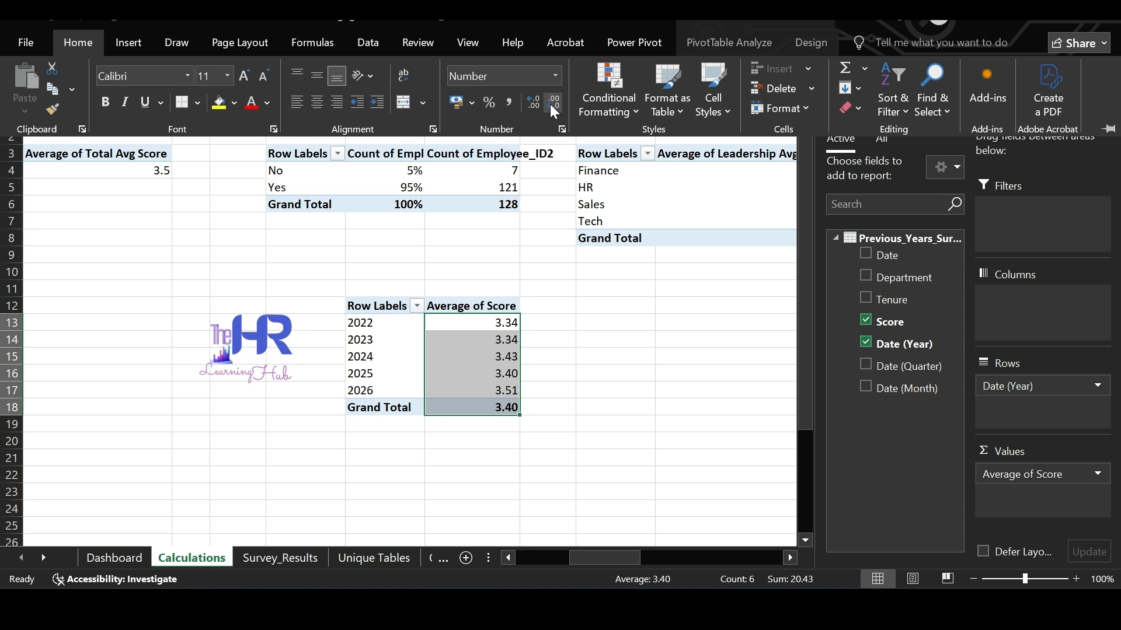
{"action": "left_click", "coordinate": [553, 102]}
{"action": "left_click", "coordinate": [565, 340]}
{"action": "left_click", "coordinate": [529, 311]}
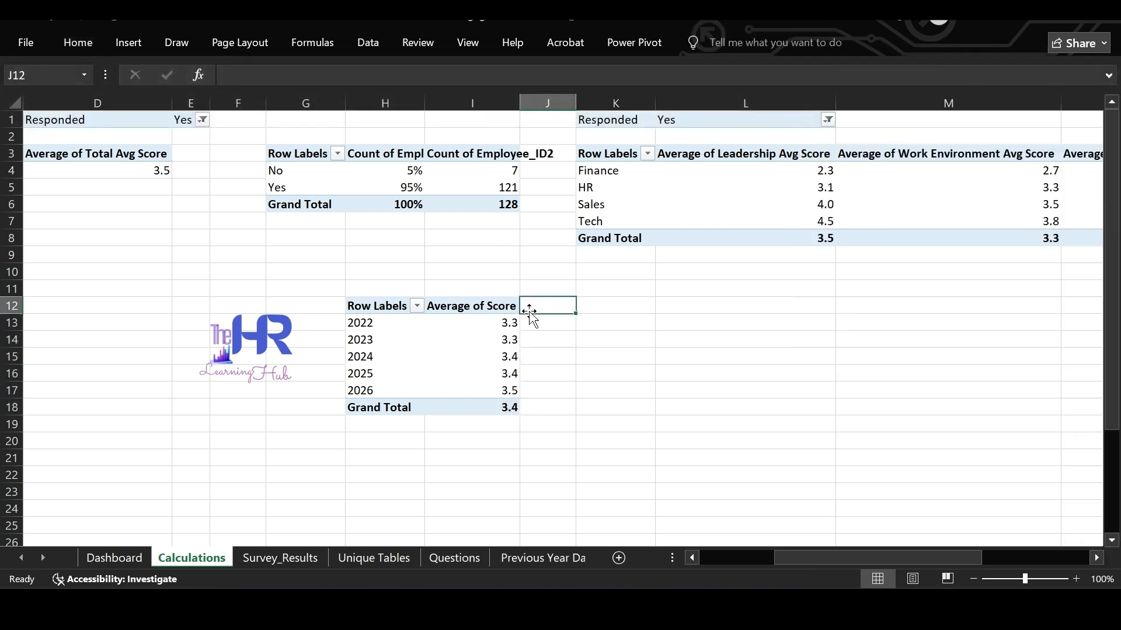
Insert a 100% Stacked Bar chart from A18:B19, using the single-bar version with responded and not-responded percentages as separate series.
{"action": "scroll", "coordinate": [341, 366], "scroll_direction": "left", "scroll_amount": 5}
{"action": "left_click", "coordinate": [495, 252]}
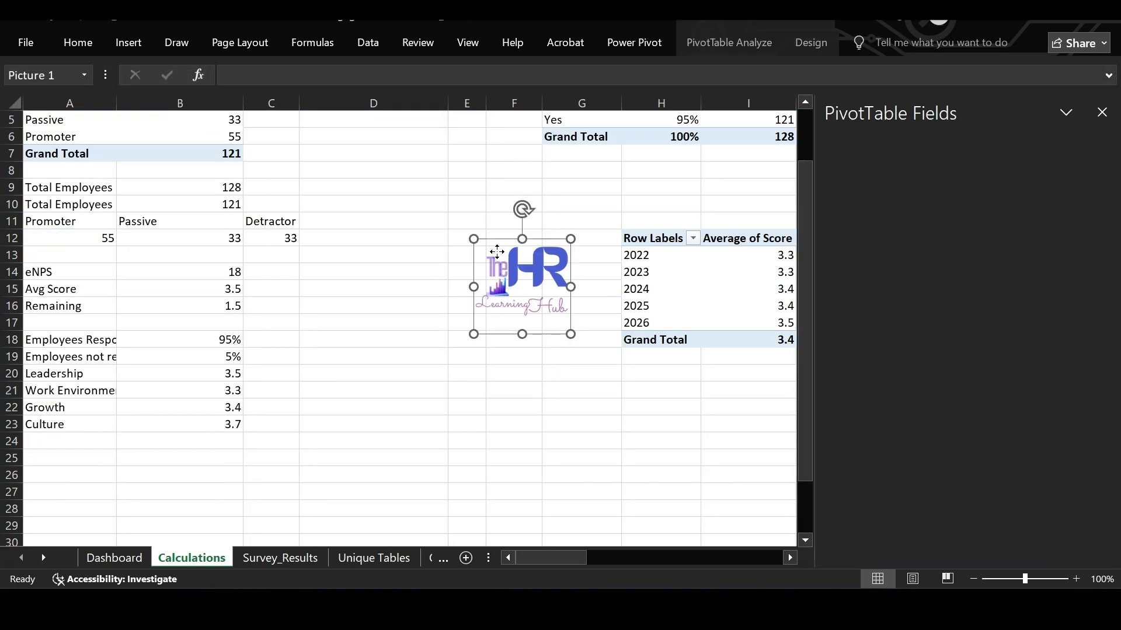
{"action": "scroll", "coordinate": [497, 252], "scroll_direction": "up", "scroll_amount": 2}
{"action": "scroll", "coordinate": [497, 252], "scroll_direction": "down", "scroll_amount": 1}
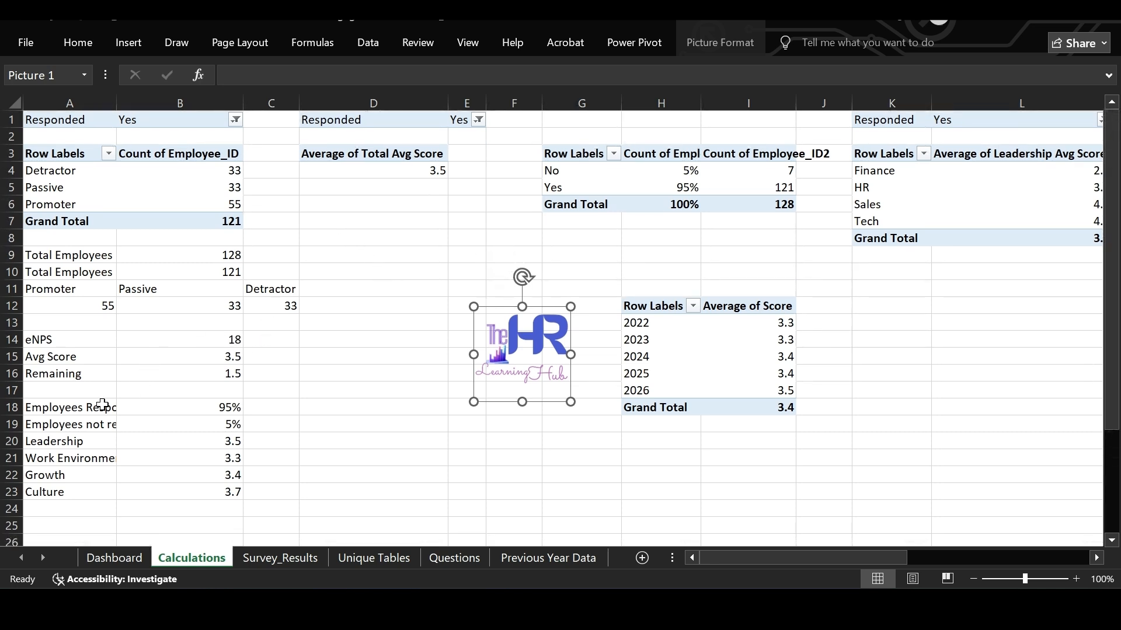
{"action": "left_click_drag", "start_coordinate": [103, 404], "coordinate": [205, 422]}
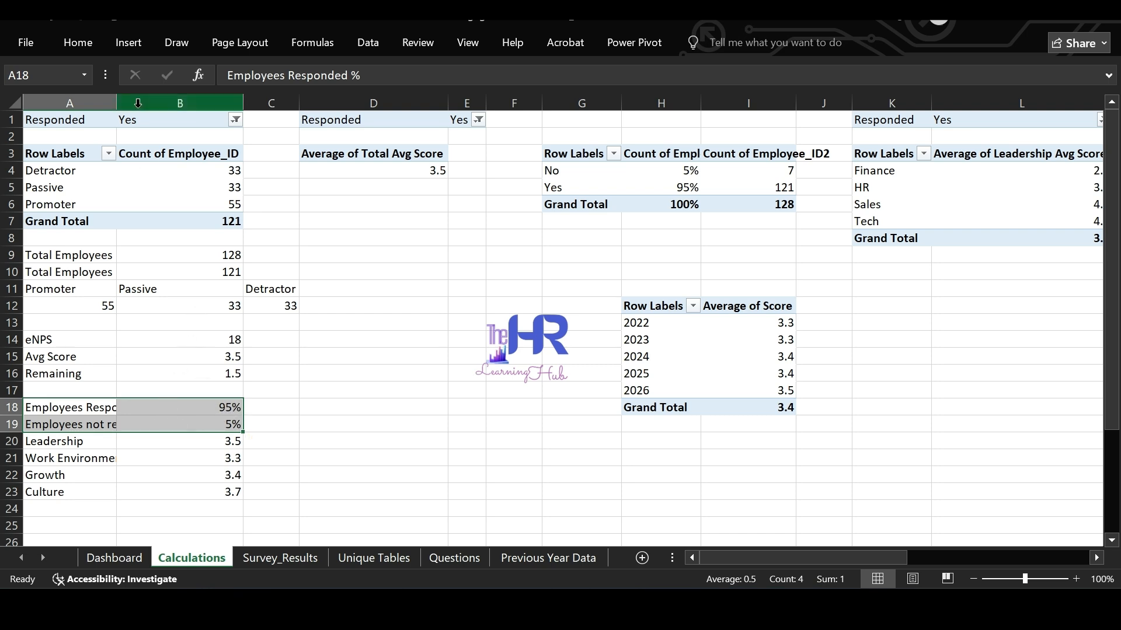
{"action": "left_click", "coordinate": [124, 41]}
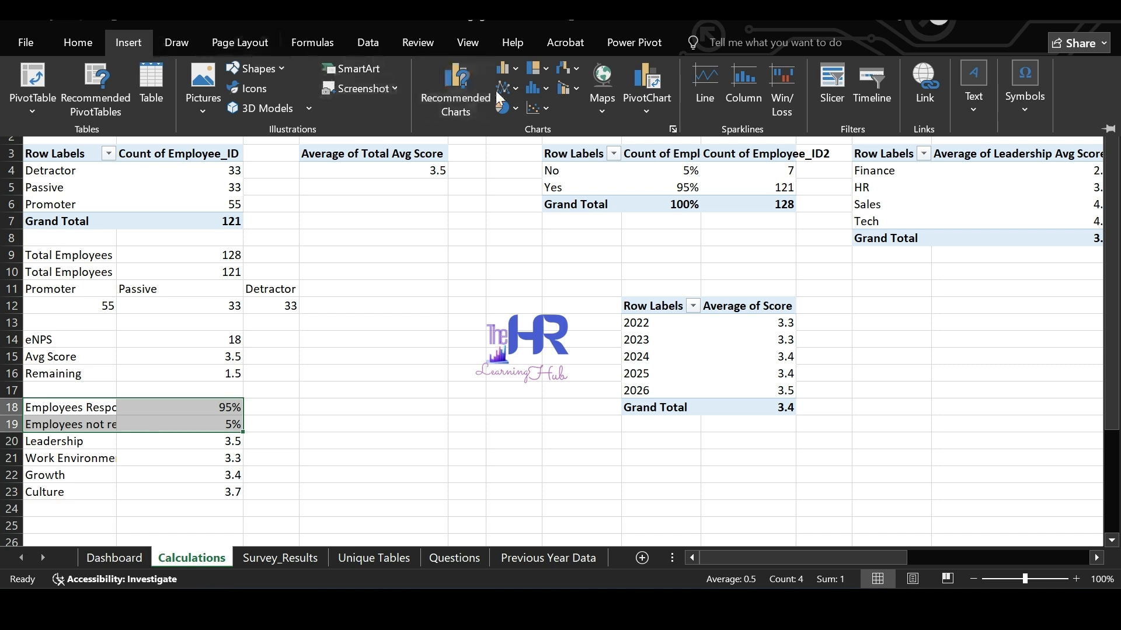
{"action": "left_click", "coordinate": [506, 68]}
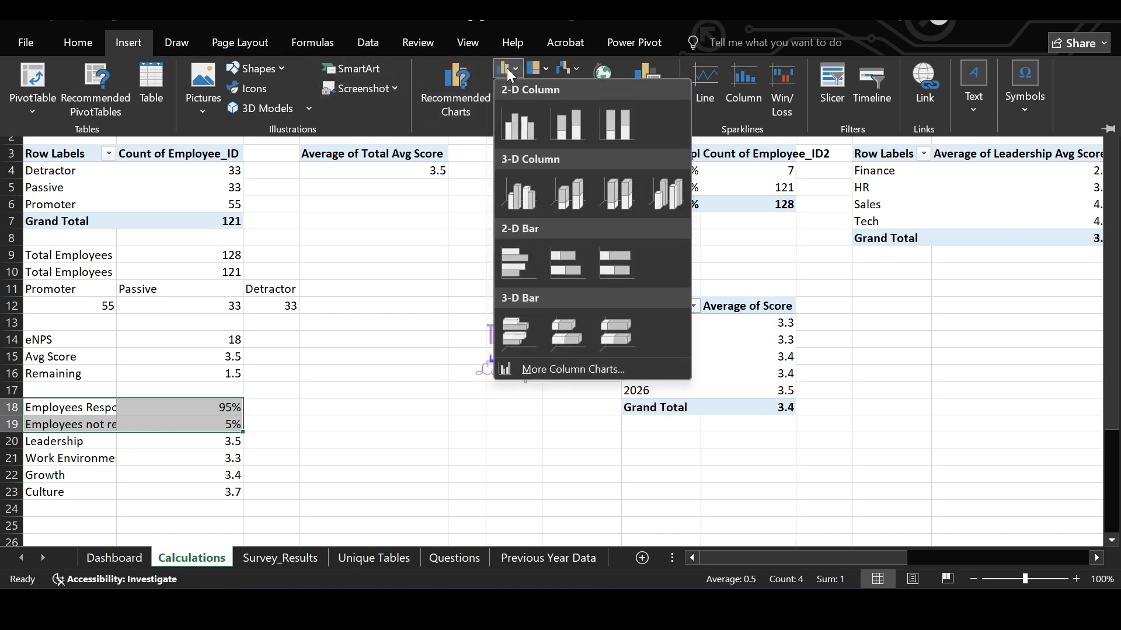
{"action": "left_click", "coordinate": [562, 366]}
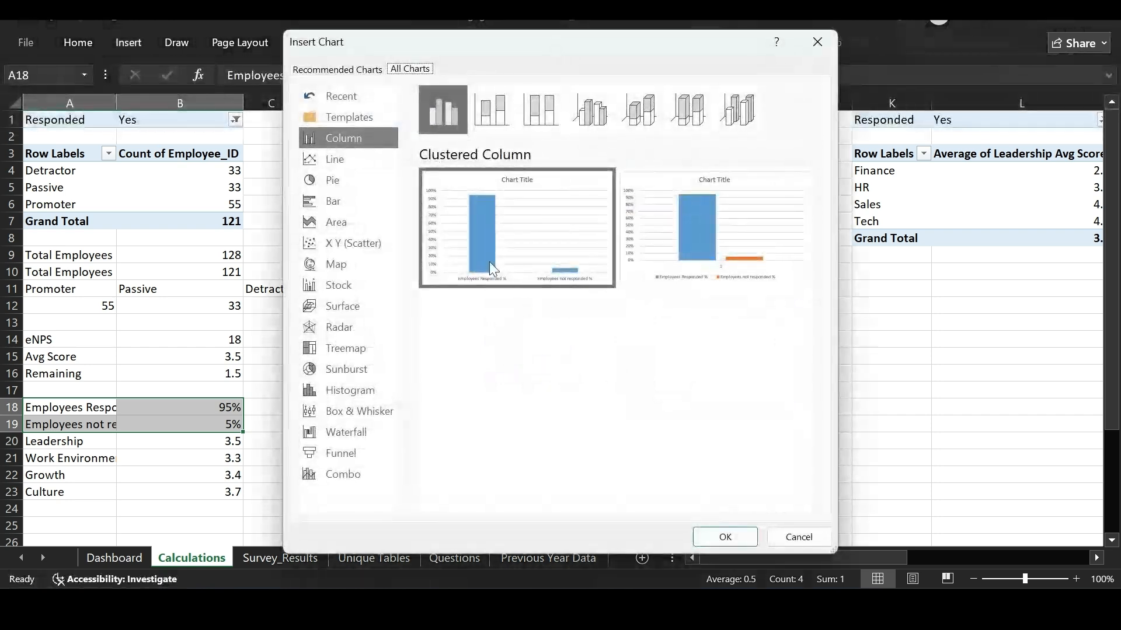
{"action": "left_click", "coordinate": [351, 196]}
{"action": "left_click", "coordinate": [551, 114]}
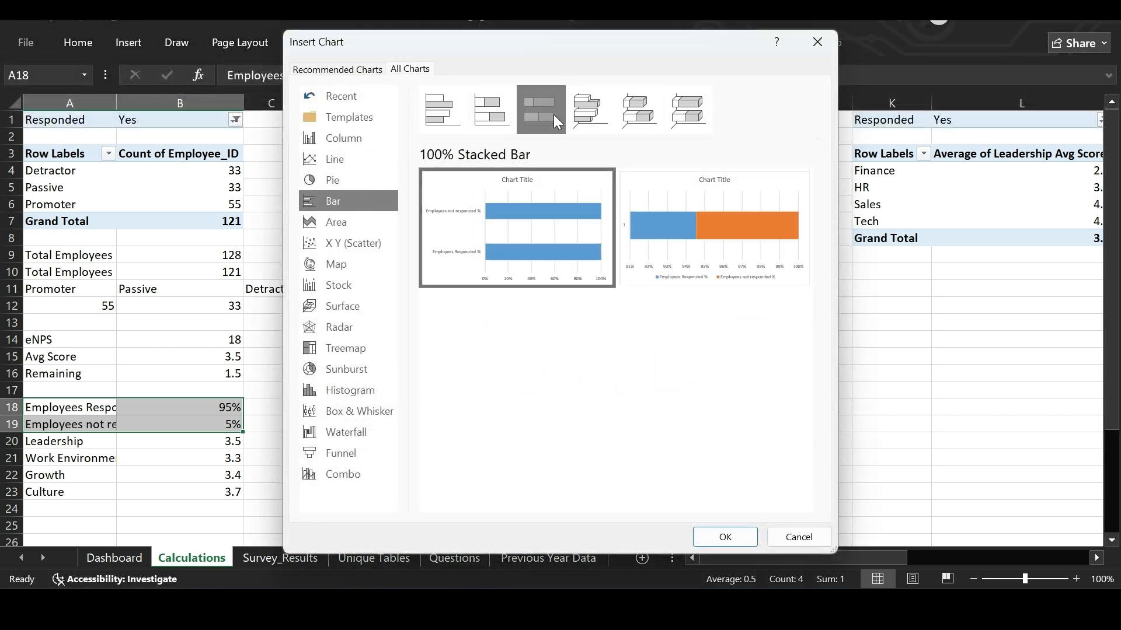
{"action": "mouse_move", "coordinate": [678, 212]}
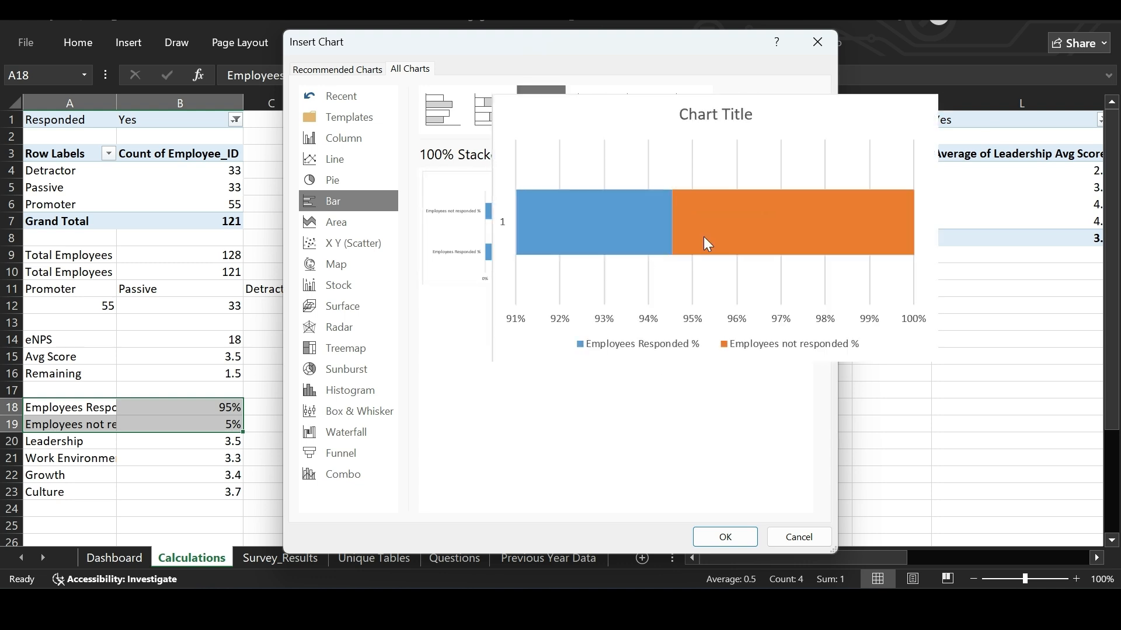
{"action": "left_click", "coordinate": [674, 206]}
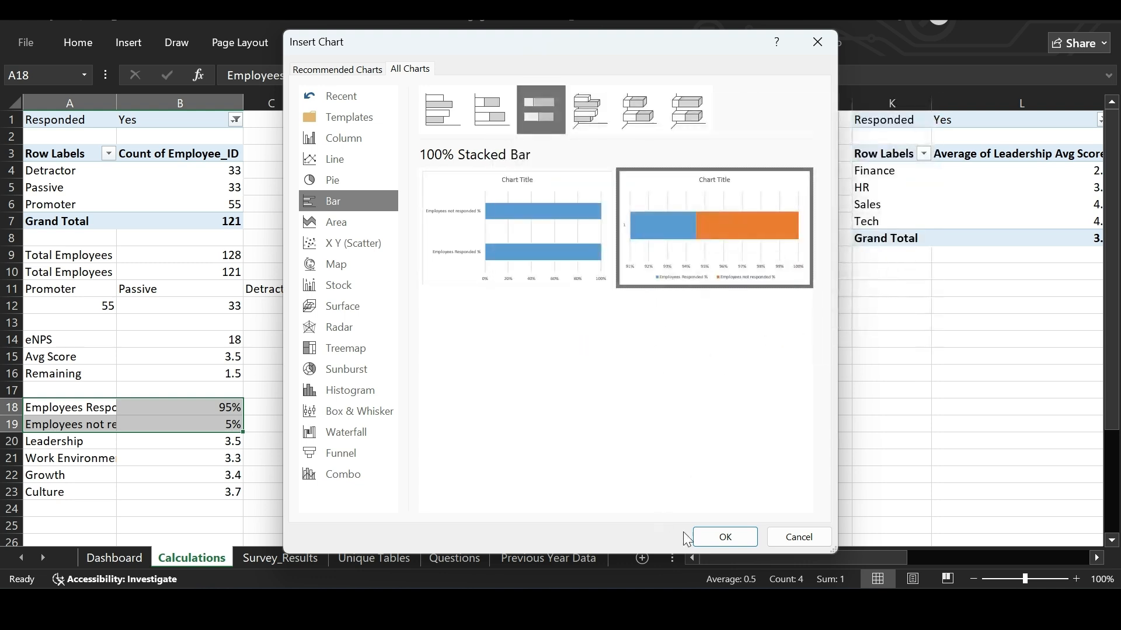
{"action": "left_click", "coordinate": [719, 535]}
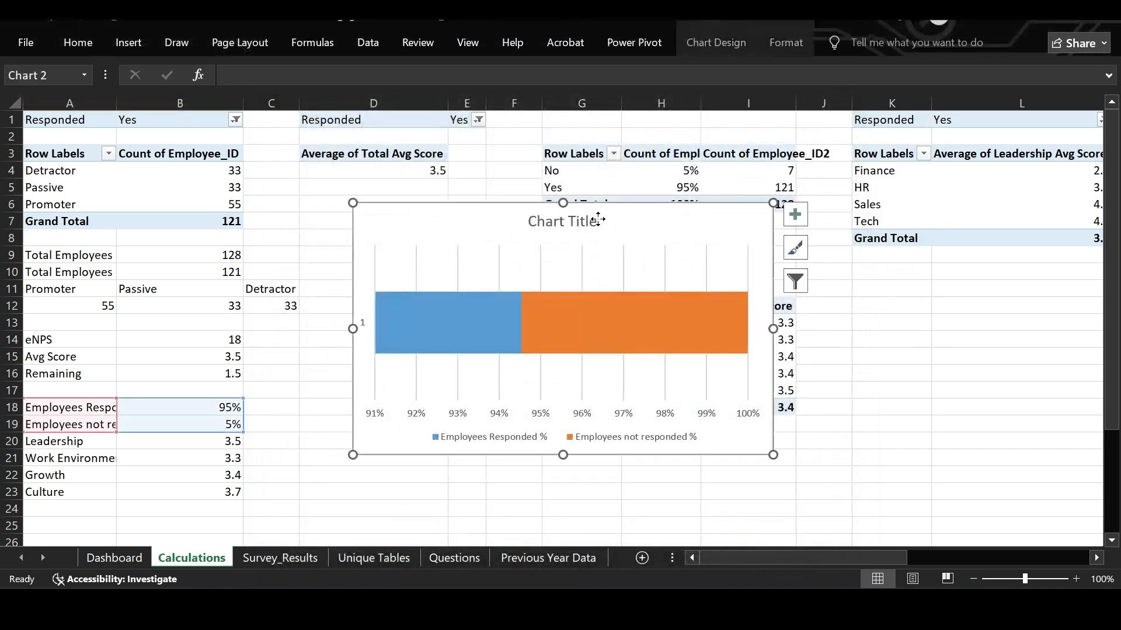
Add data labels to the response chart and remove its title, axes, gridlines and legend.
{"action": "left_click", "coordinate": [794, 215]}
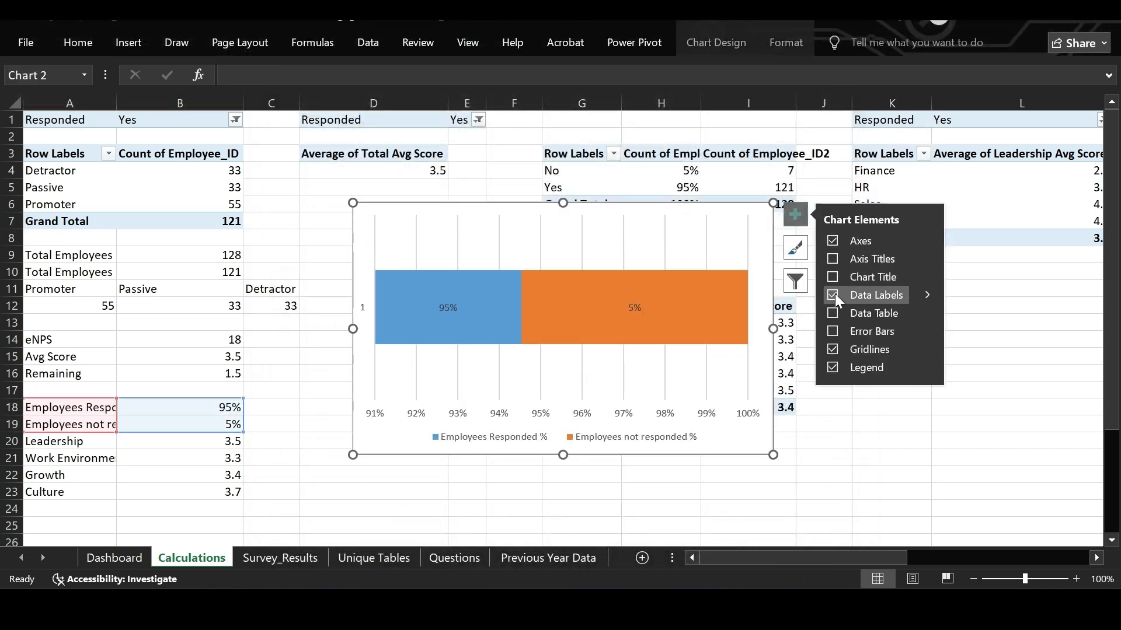
{"action": "left_click", "coordinate": [833, 295]}
{"action": "left_click", "coordinate": [832, 241]}
{"action": "left_click", "coordinate": [833, 351]}
{"action": "left_click", "coordinate": [833, 368]}
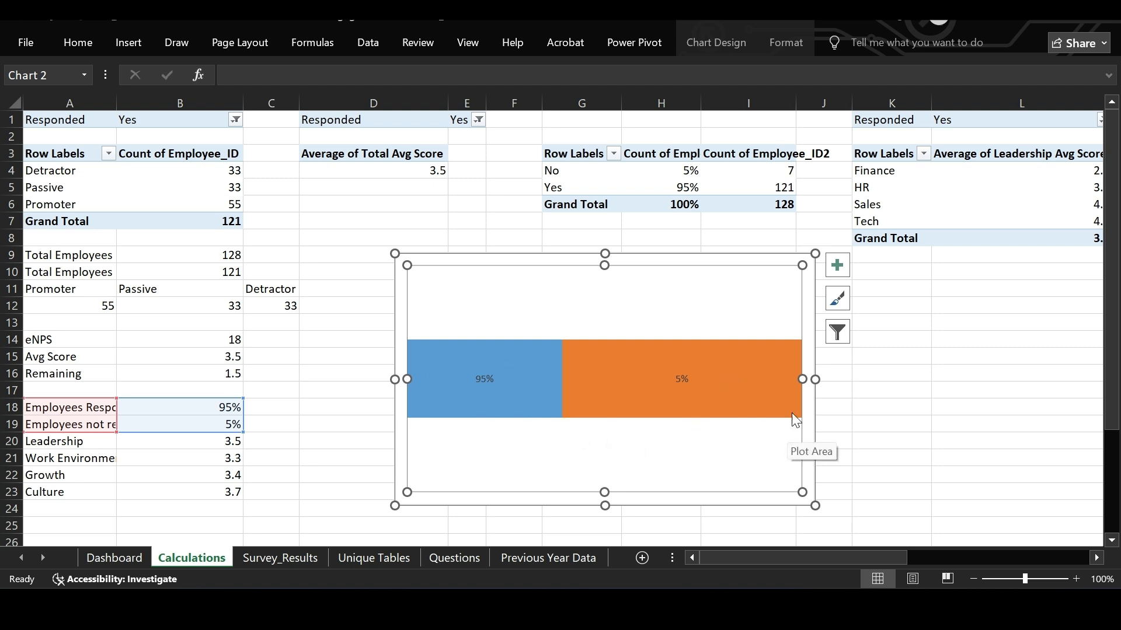
Restore the response chart's axes and set the horizontal axis minimum bound to 0.
{"action": "left_click", "coordinate": [837, 264]}
{"action": "left_click", "coordinate": [873, 292]}
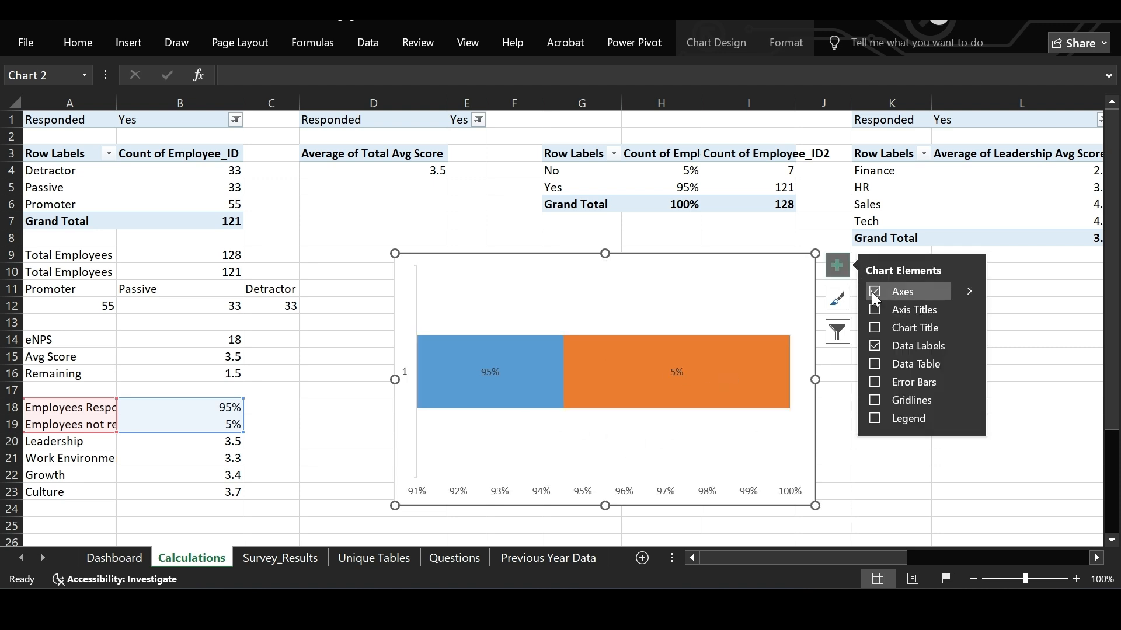
{"action": "left_click", "coordinate": [746, 496]}
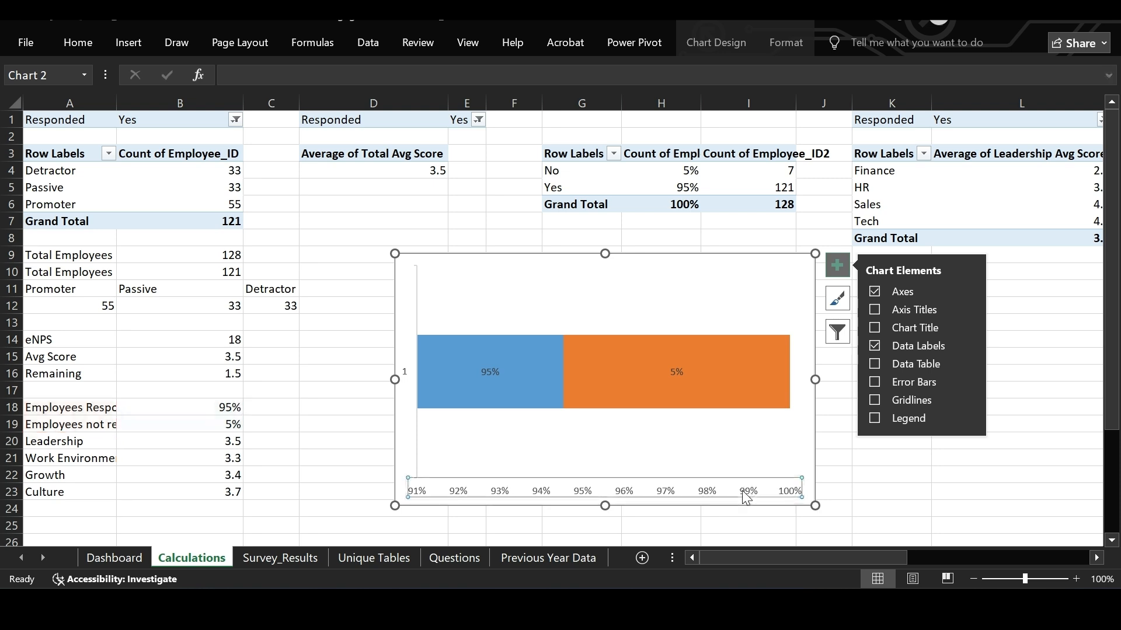
{"action": "right_click", "coordinate": [746, 496]}
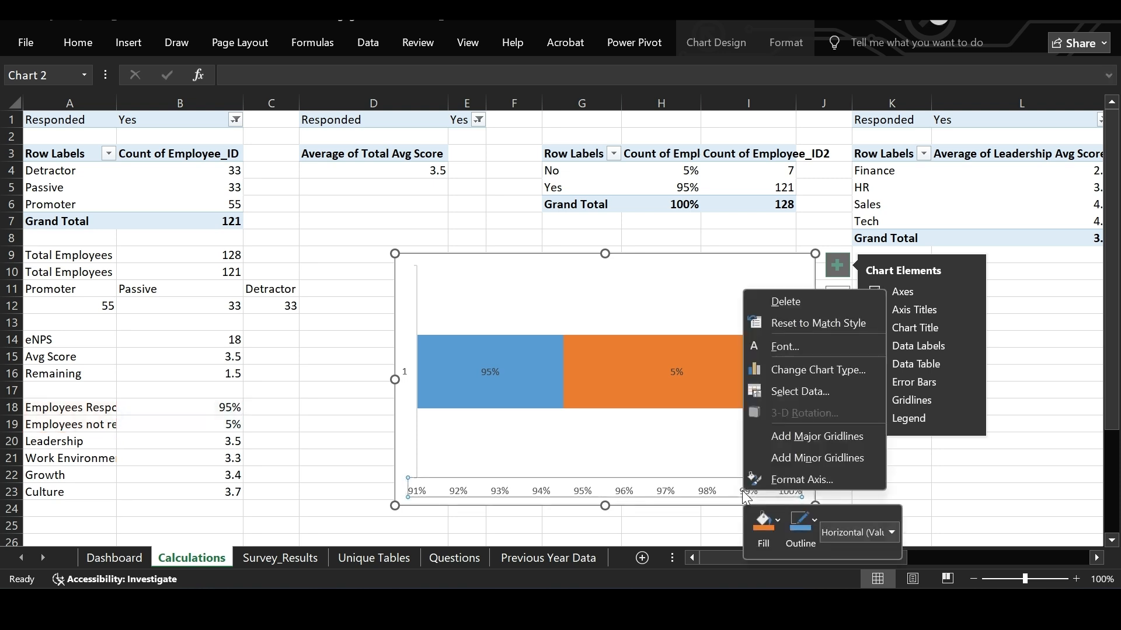
{"action": "left_click", "coordinate": [791, 474]}
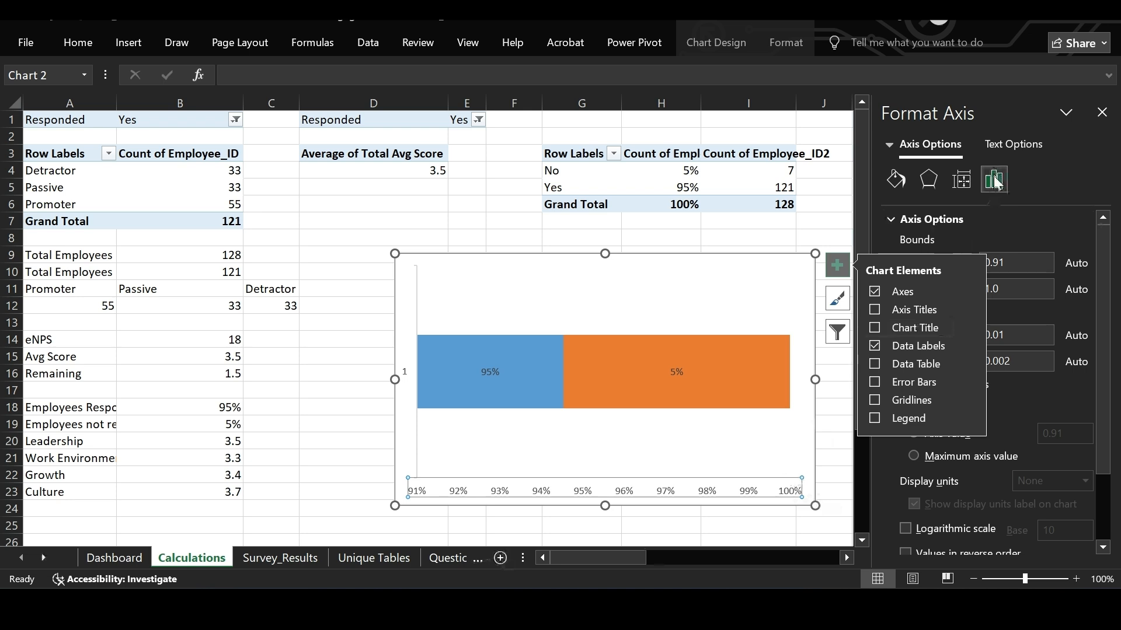
{"action": "left_click", "coordinate": [947, 245]}
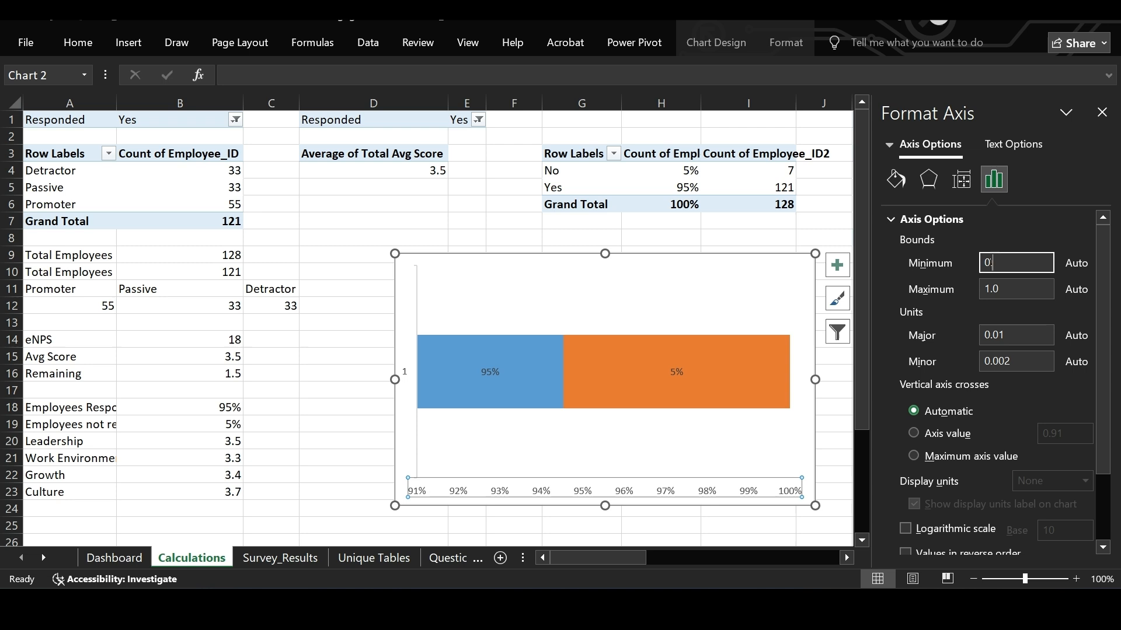
{"action": "left_click", "coordinate": [1011, 289]}
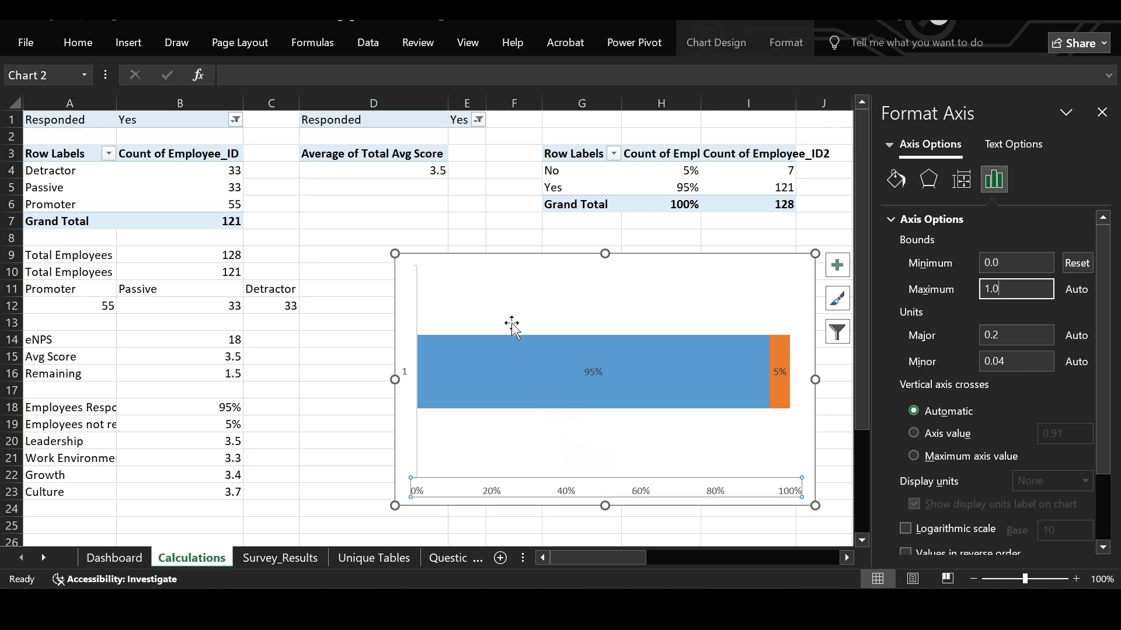
Close the axis formatting and delete the vertical and horizontal axes from the response chart.
{"action": "left_click", "coordinate": [1101, 113]}
{"action": "left_click", "coordinate": [770, 277]}
{"action": "left_click", "coordinate": [403, 374]}
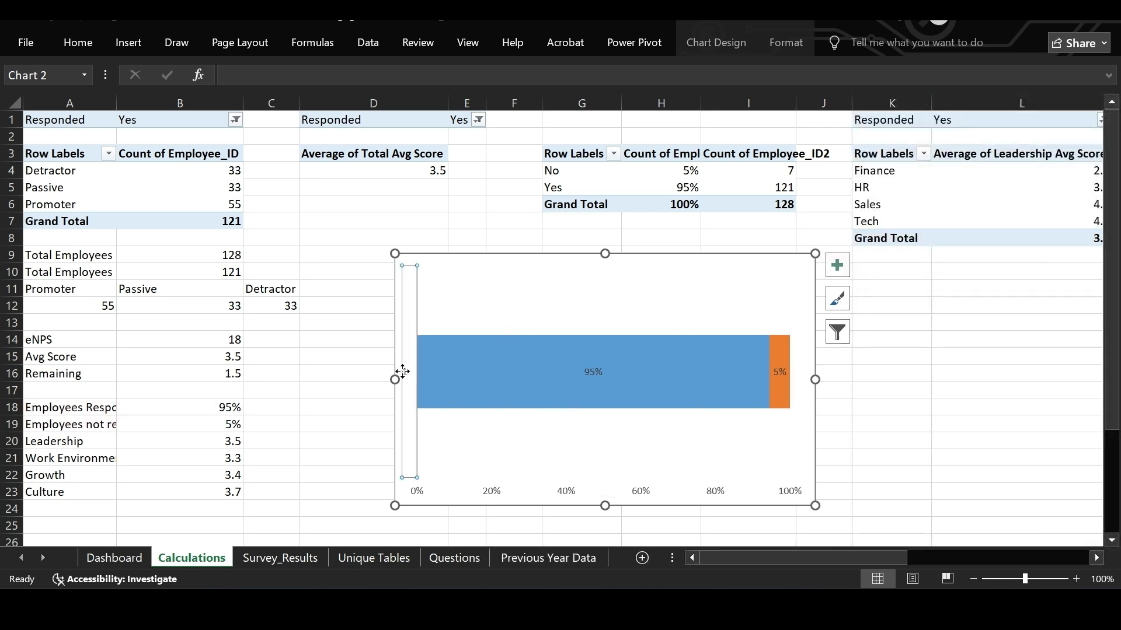
{"action": "key", "text": "Delete"}
{"action": "left_click", "coordinate": [561, 501]}
{"action": "key", "text": "Delete"}
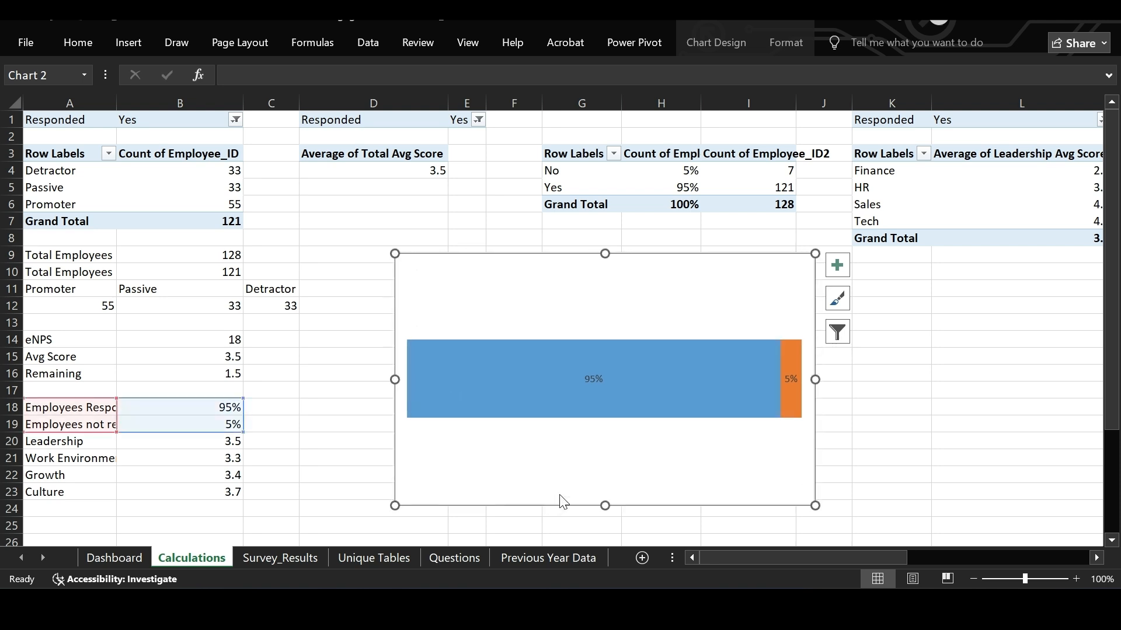
Reduce the response chart's height and width and set its series gap width to 96%.
{"action": "left_click_drag", "start_coordinate": [605, 506], "coordinate": [607, 408]}
{"action": "right_click", "coordinate": [641, 322]}
{"action": "left_click", "coordinate": [779, 314]}
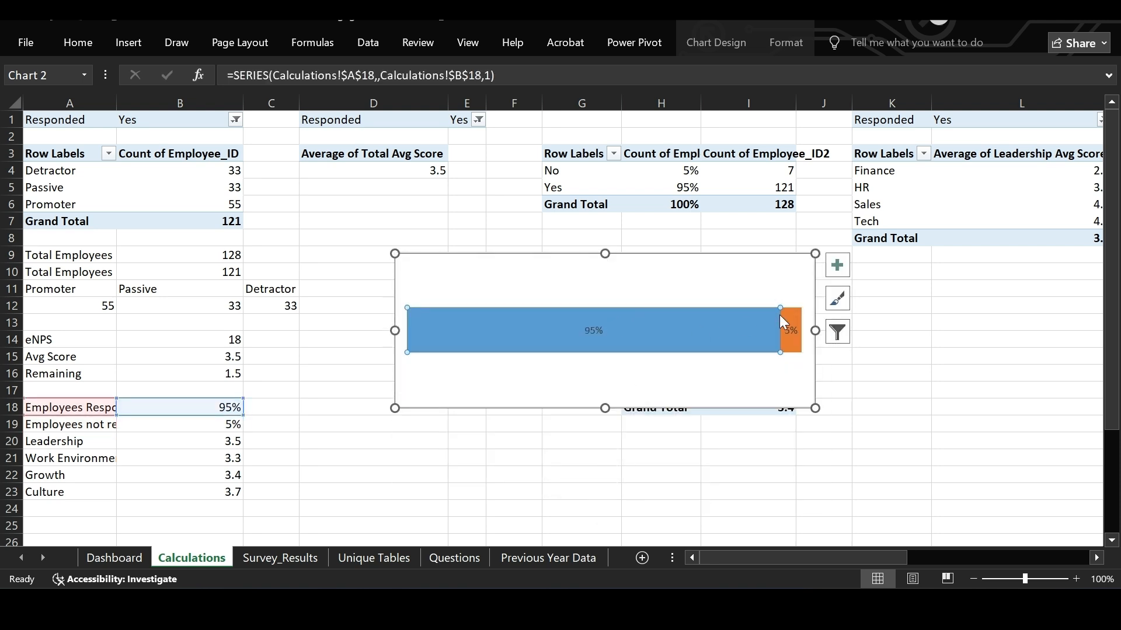
{"action": "left_click", "coordinate": [714, 283]}
{"action": "double_click", "coordinate": [723, 320]}
{"action": "left_click", "coordinate": [1101, 112]}
{"action": "left_click_drag", "start_coordinate": [815, 408], "coordinate": [682, 407]}
{"action": "left_click", "coordinate": [708, 262]}
Place the response chart on the Dashboard sheet between the dashboard title and the Average Engagement Score chart, then close the series formatting.
{"action": "left_click", "coordinate": [114, 557]}
{"action": "left_click", "coordinate": [220, 227]}
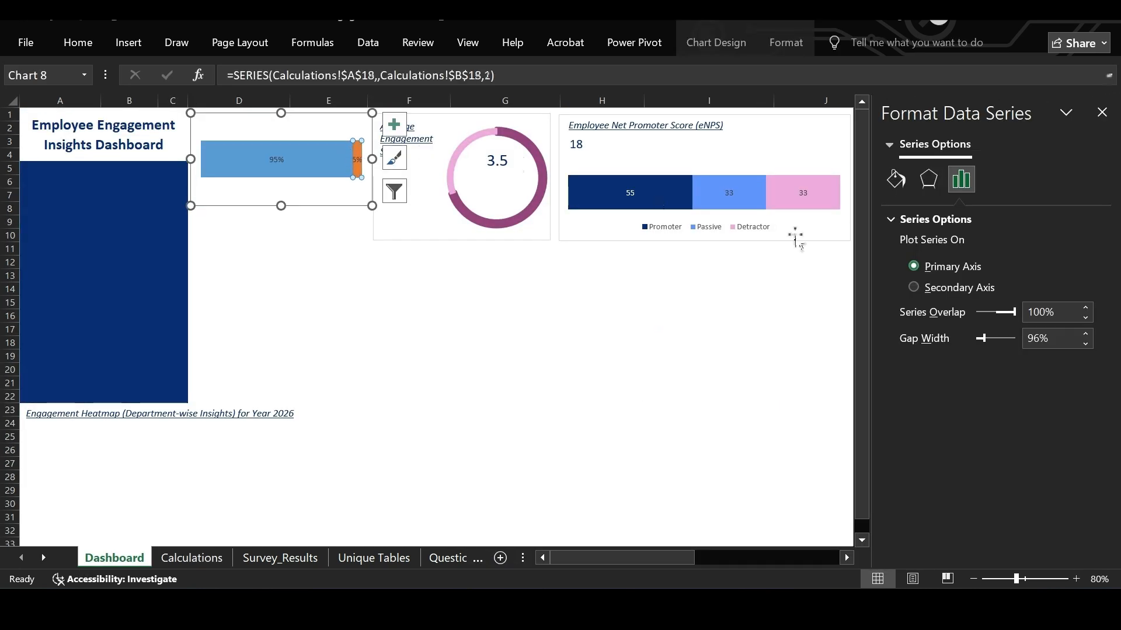
{"action": "left_click", "coordinate": [761, 355]}
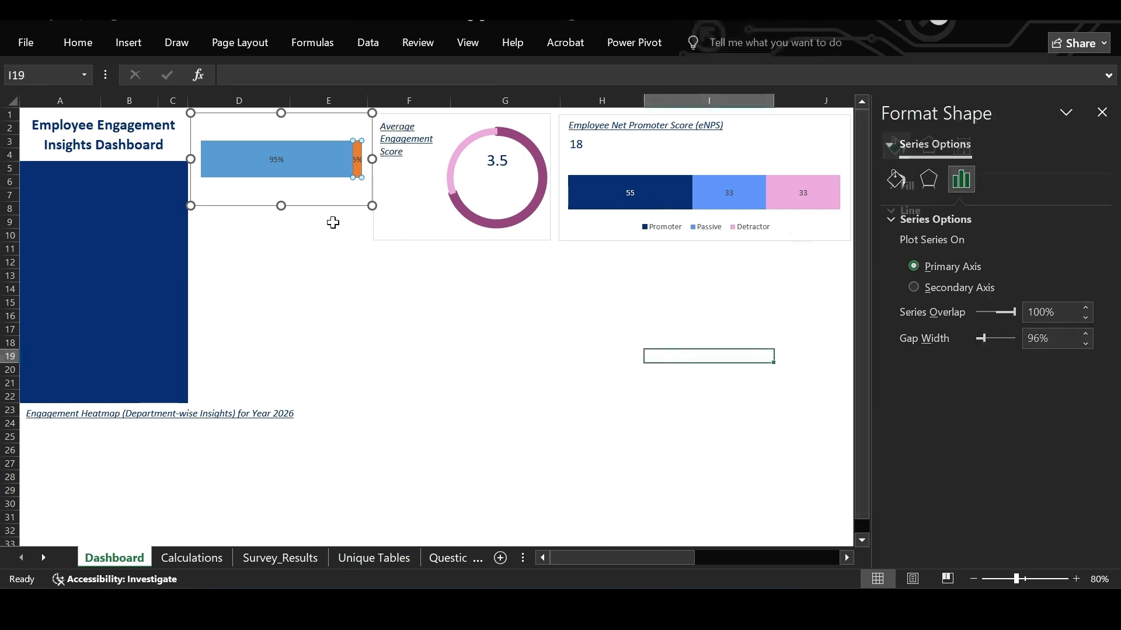
{"action": "left_click", "coordinate": [327, 175]}
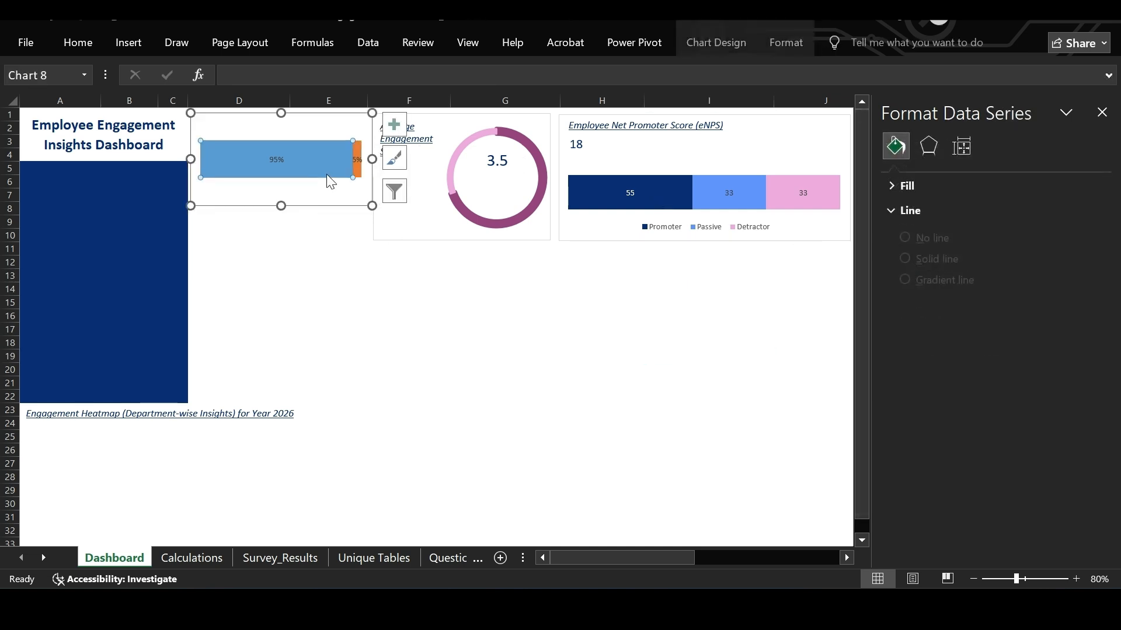
{"action": "left_click", "coordinate": [1101, 112]}
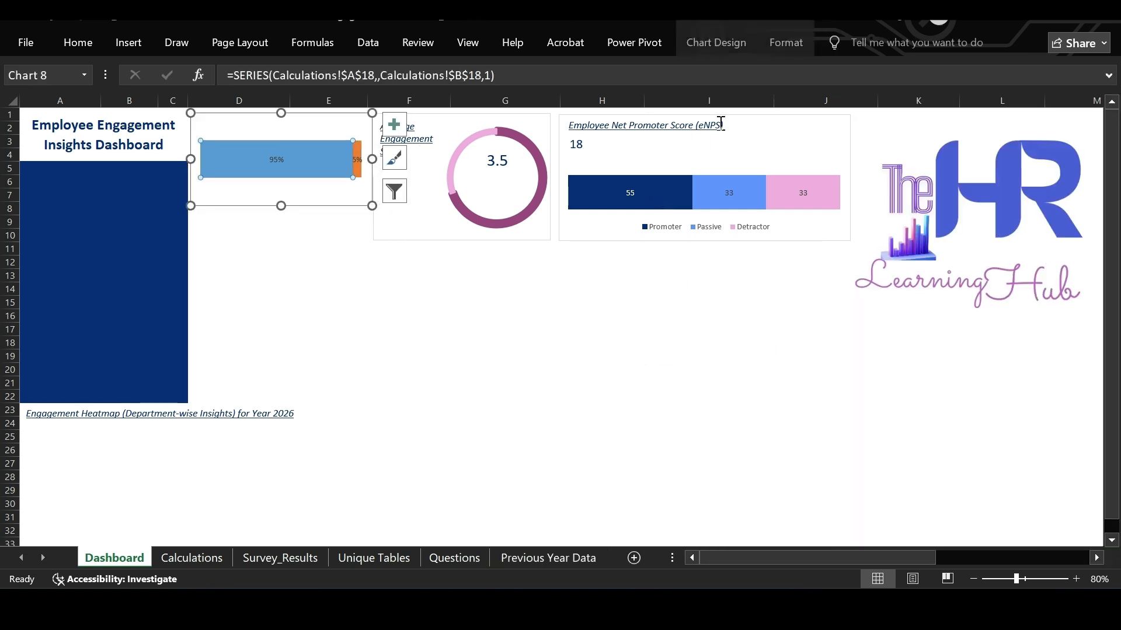
Remove the 5% data label from the response chart and format the 95% label in white at size 12.
{"action": "left_click", "coordinate": [357, 161]}
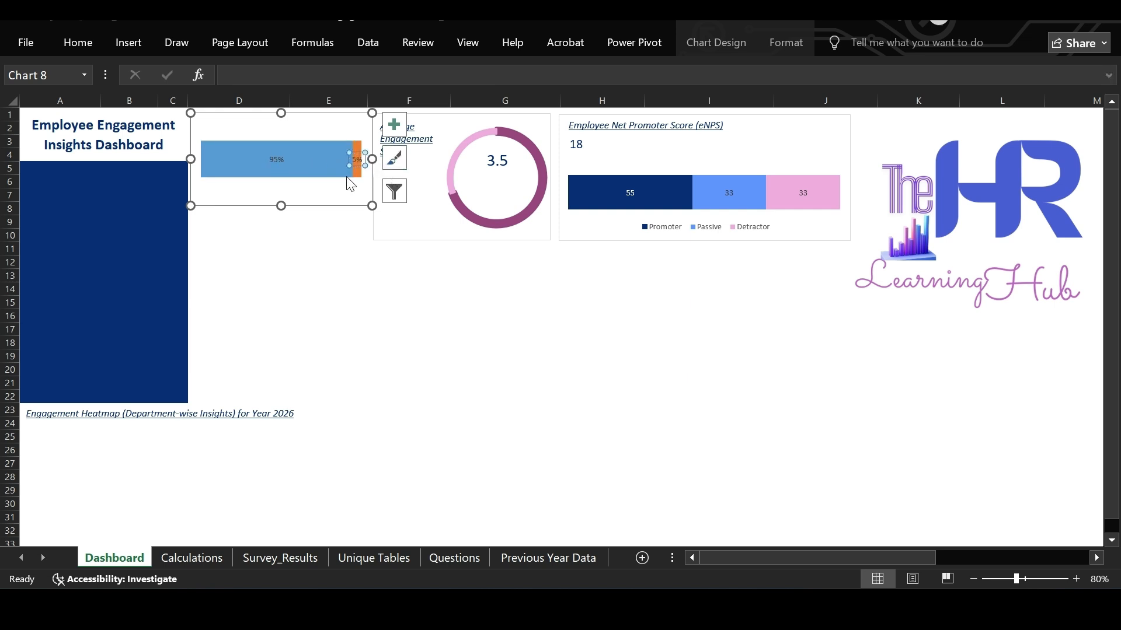
{"action": "double_click", "coordinate": [292, 159]}
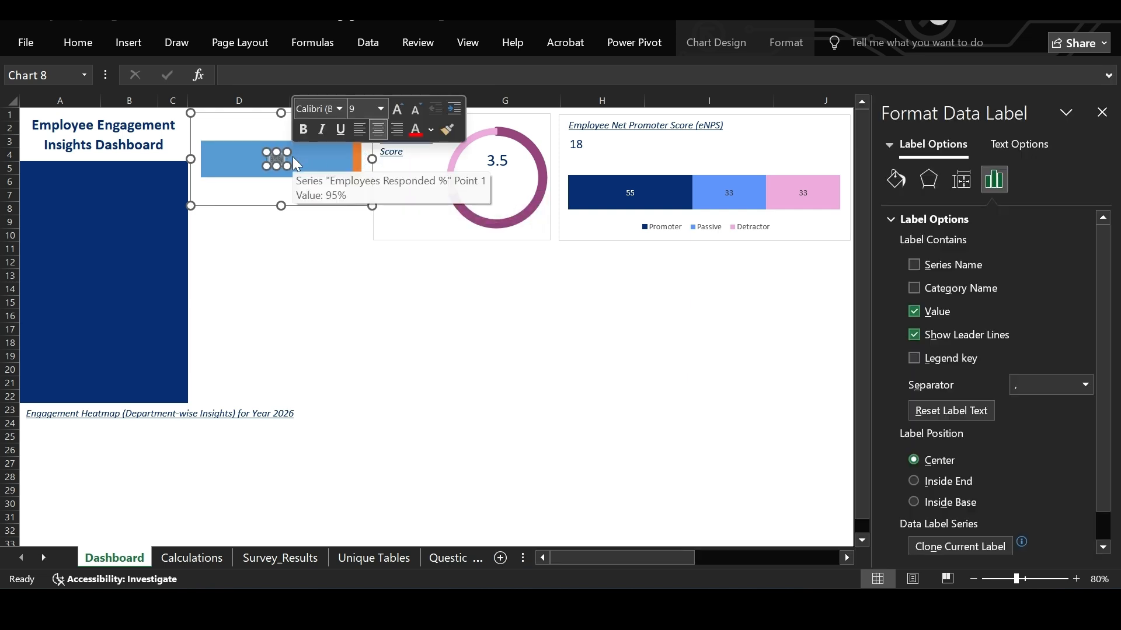
{"action": "left_click", "coordinate": [398, 110]}
{"action": "left_click", "coordinate": [398, 110]}
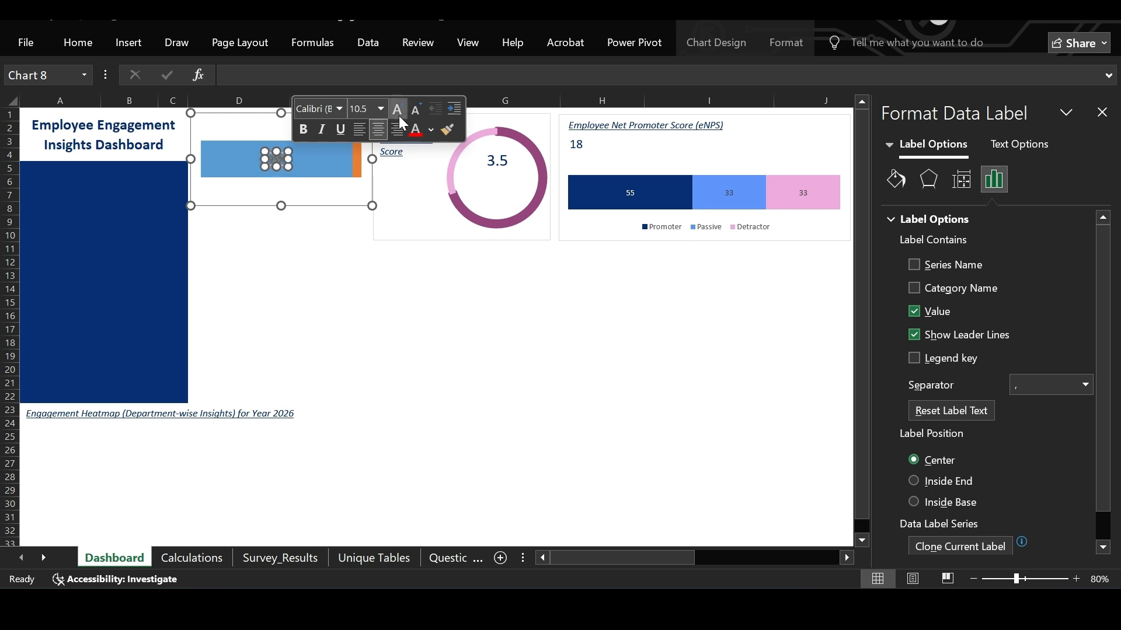
{"action": "left_click", "coordinate": [400, 117]}
{"action": "left_click", "coordinate": [399, 117]}
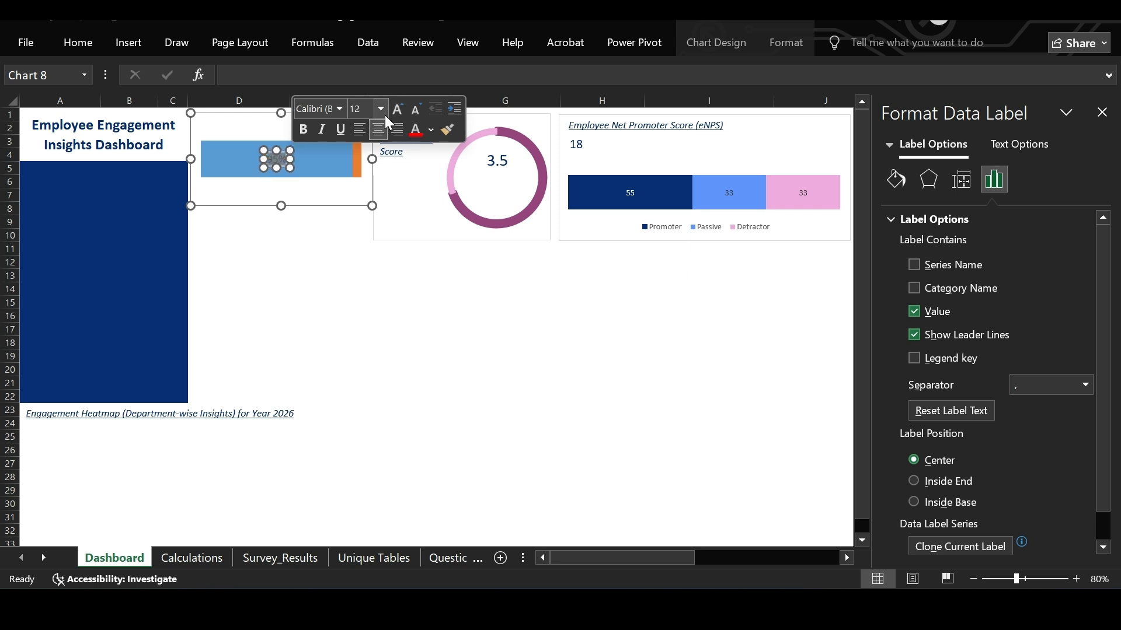
{"action": "left_click", "coordinate": [430, 131]}
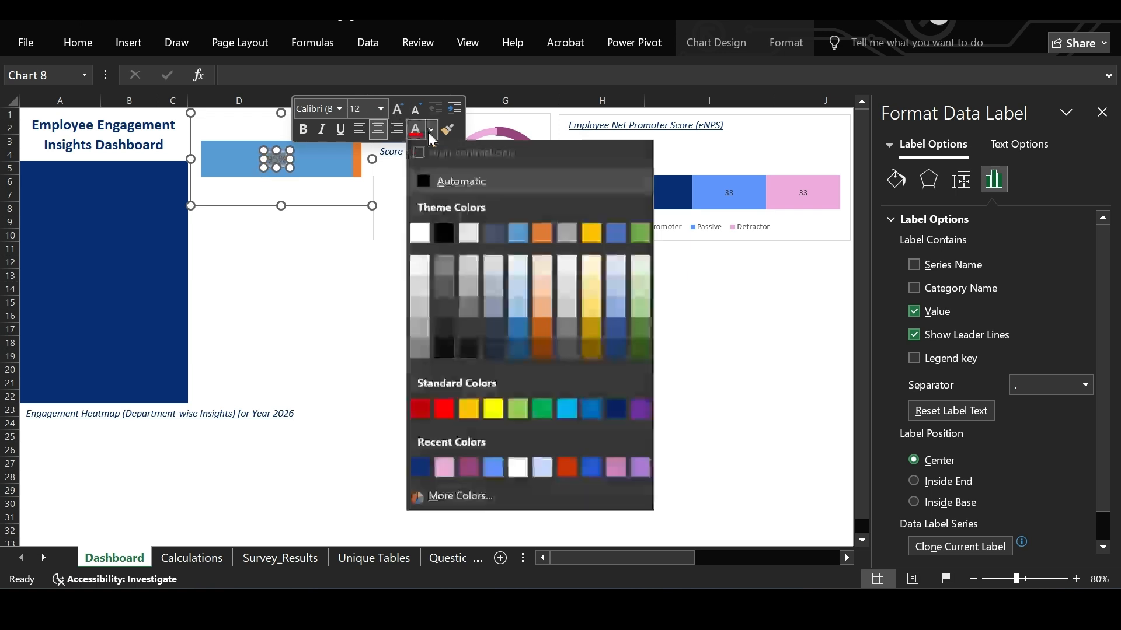
{"action": "left_click", "coordinate": [419, 235]}
Fill the response chart's Employees Responded series with dark navy blue and the not-responded series with light pink.
{"action": "left_click", "coordinate": [314, 165]}
{"action": "right_click", "coordinate": [314, 165]}
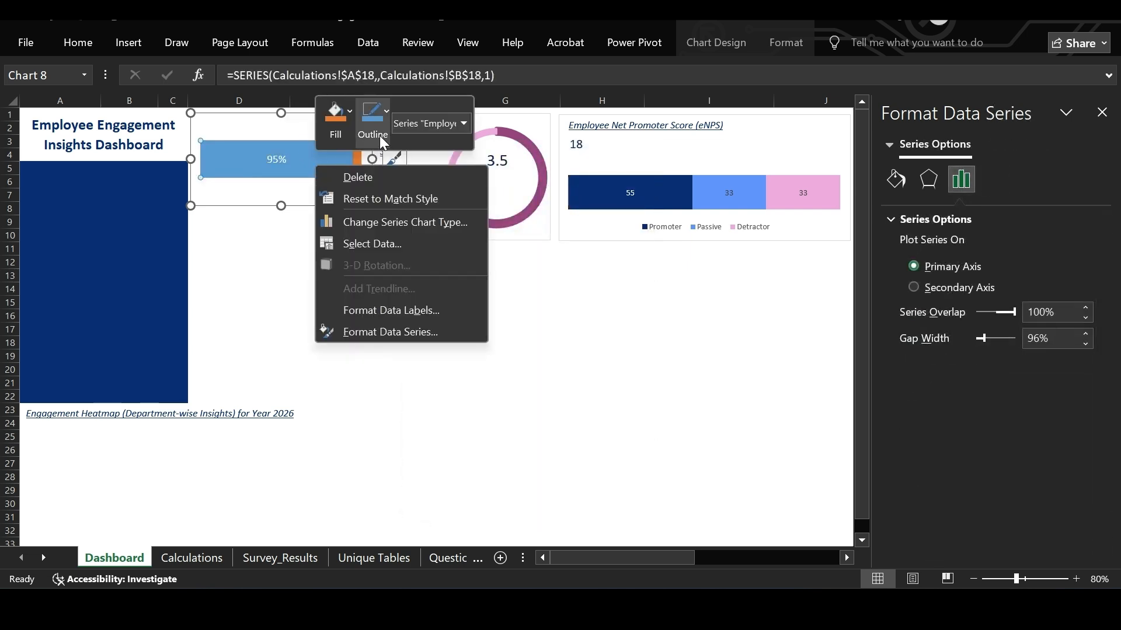
{"action": "left_click", "coordinate": [348, 111]}
{"action": "left_click", "coordinate": [332, 477]}
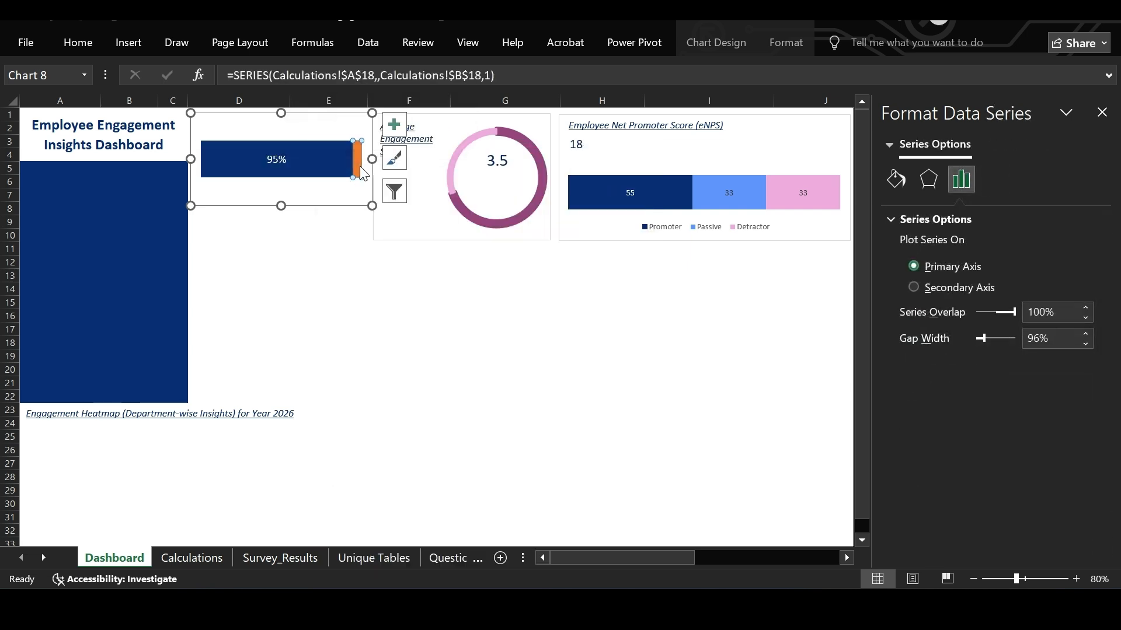
{"action": "right_click", "coordinate": [360, 166]}
{"action": "left_click", "coordinate": [395, 112]}
{"action": "left_click", "coordinate": [400, 480]}
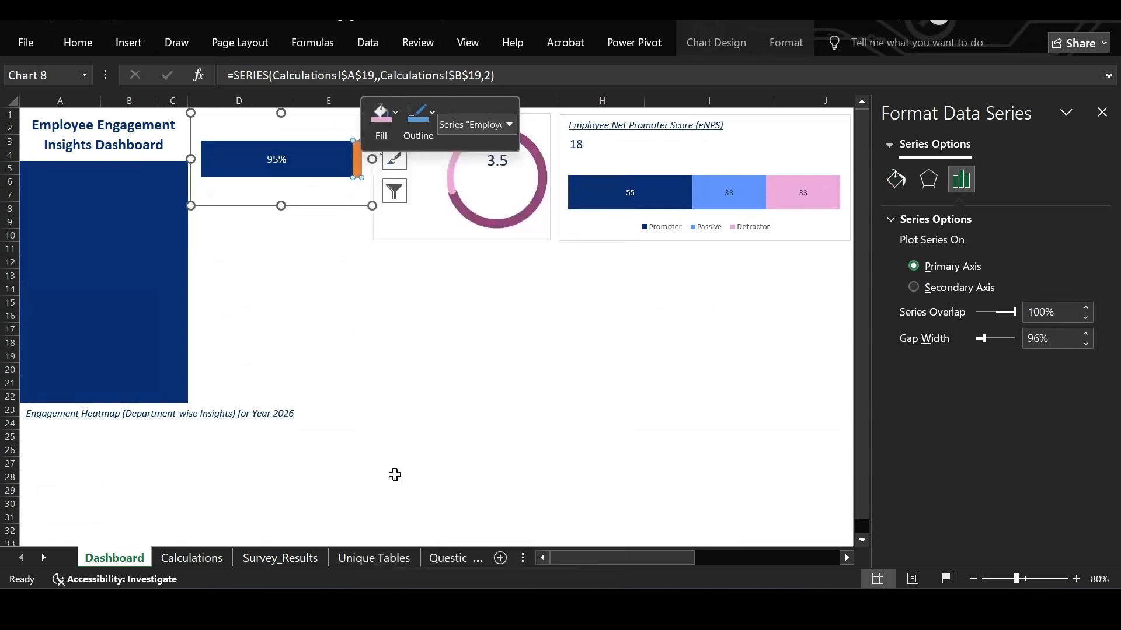
{"action": "left_click", "coordinate": [363, 247]}
{"action": "left_click", "coordinate": [334, 201]}
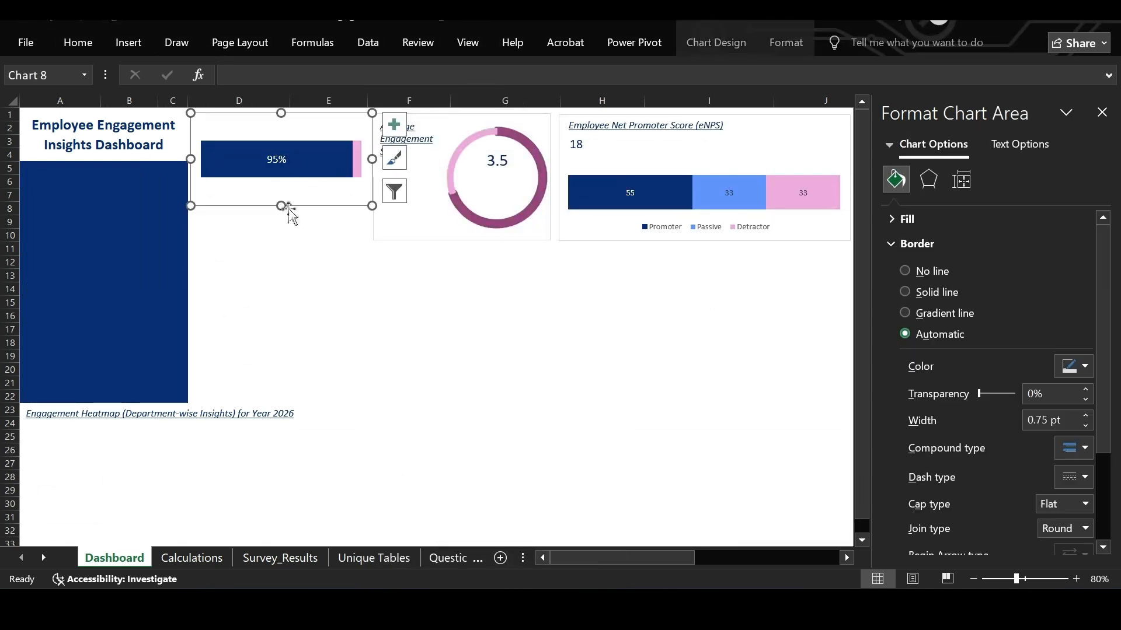
Place a copy of the Average Engagement Score title box above the response bar, retitled "Response Rate" and resized to one line.
{"action": "left_click", "coordinate": [440, 143]}
{"action": "left_click_drag", "start_coordinate": [425, 175], "coordinate": [245, 171]}
{"action": "left_click_drag", "start_coordinate": [228, 149], "coordinate": [201, 124]}
{"action": "type", "text": "Response Rate"}
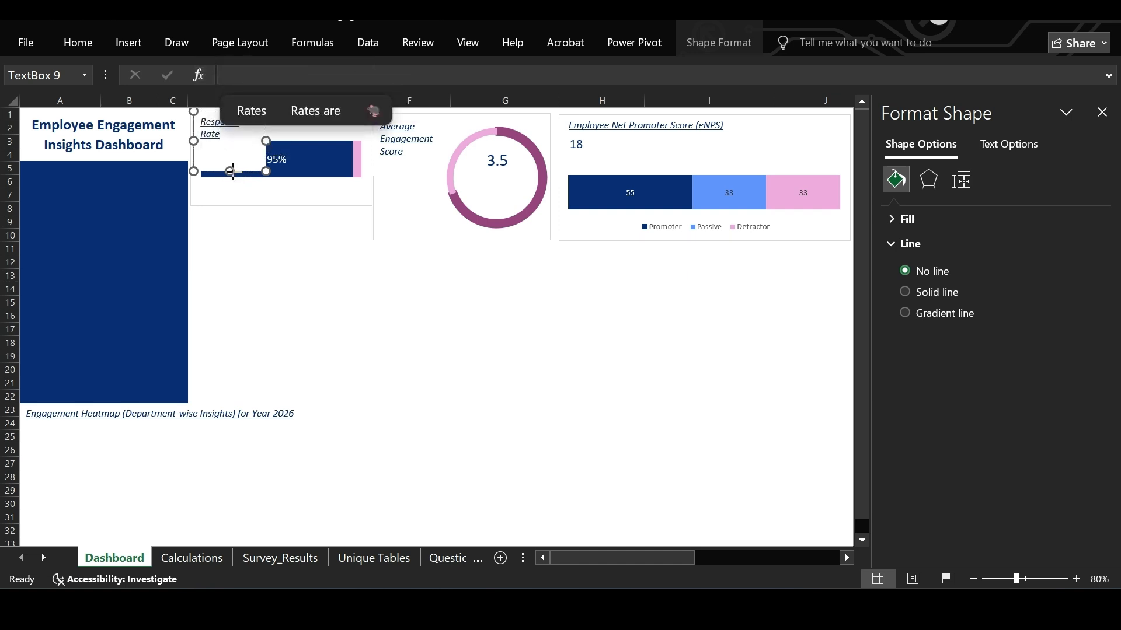
{"action": "left_click_drag", "start_coordinate": [229, 172], "coordinate": [299, 126]}
{"action": "left_click", "coordinate": [259, 262]}
{"action": "left_click", "coordinate": [243, 128]}
{"action": "key", "text": "Escape"}
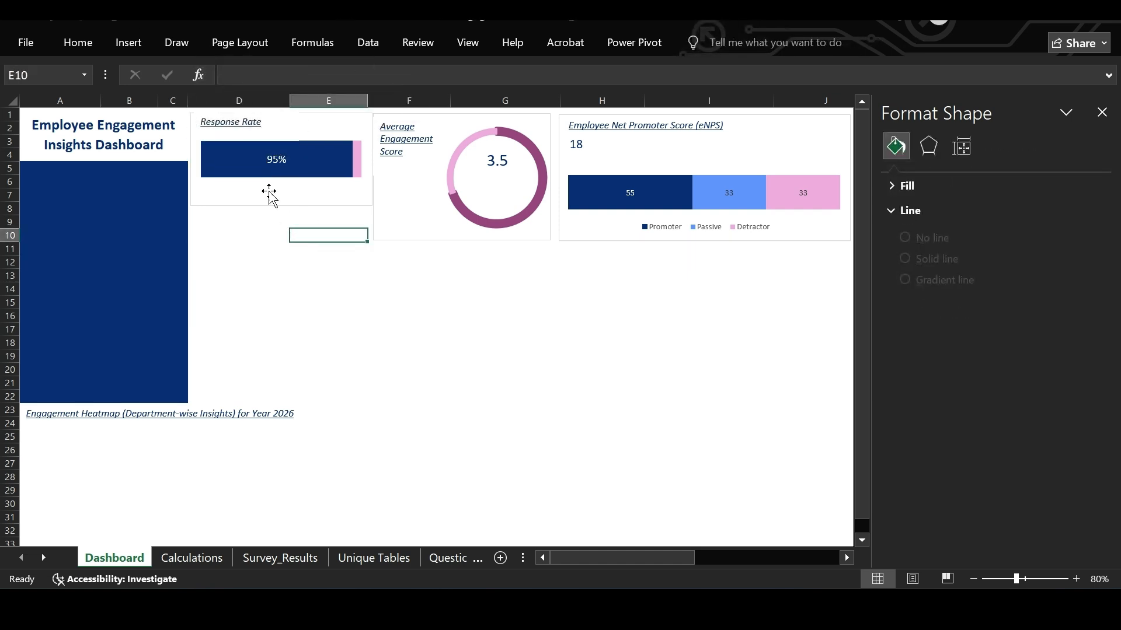
Add a text box below the Response Rate chart reading "Employees out of have completed the survey" and colour its text navy.
{"action": "left_click", "coordinate": [128, 42]}
{"action": "left_click", "coordinate": [968, 96]}
{"action": "left_click", "coordinate": [932, 166]}
{"action": "left_click_drag", "start_coordinate": [188, 210], "coordinate": [362, 254]}
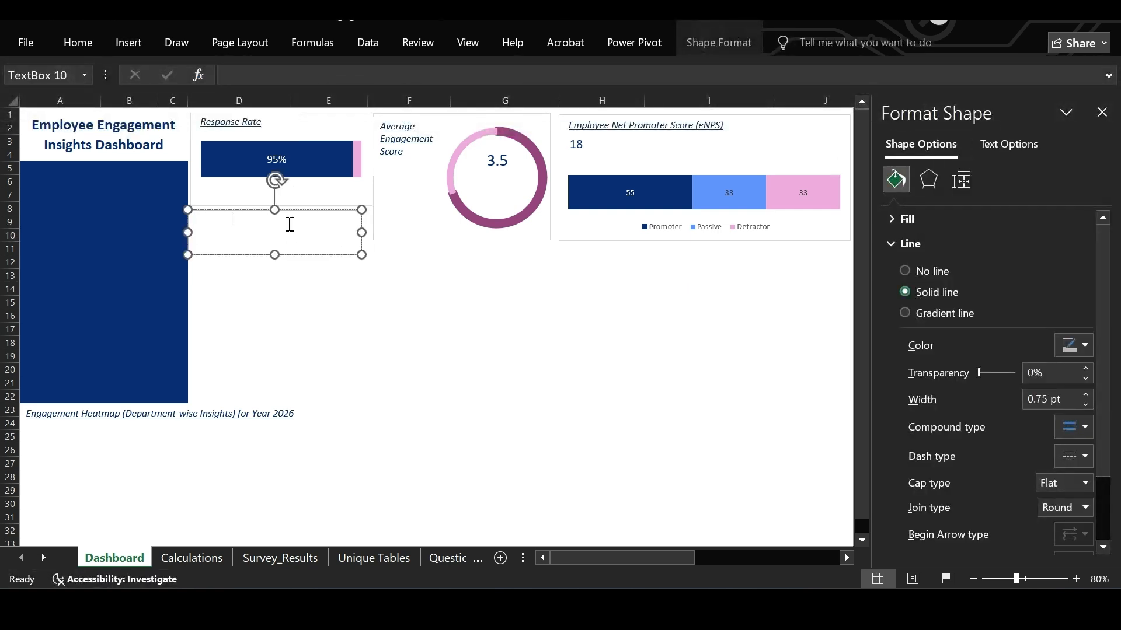
{"action": "type", "text": "Employees out of "}
{"action": "type", "text": "have completed the survey"}
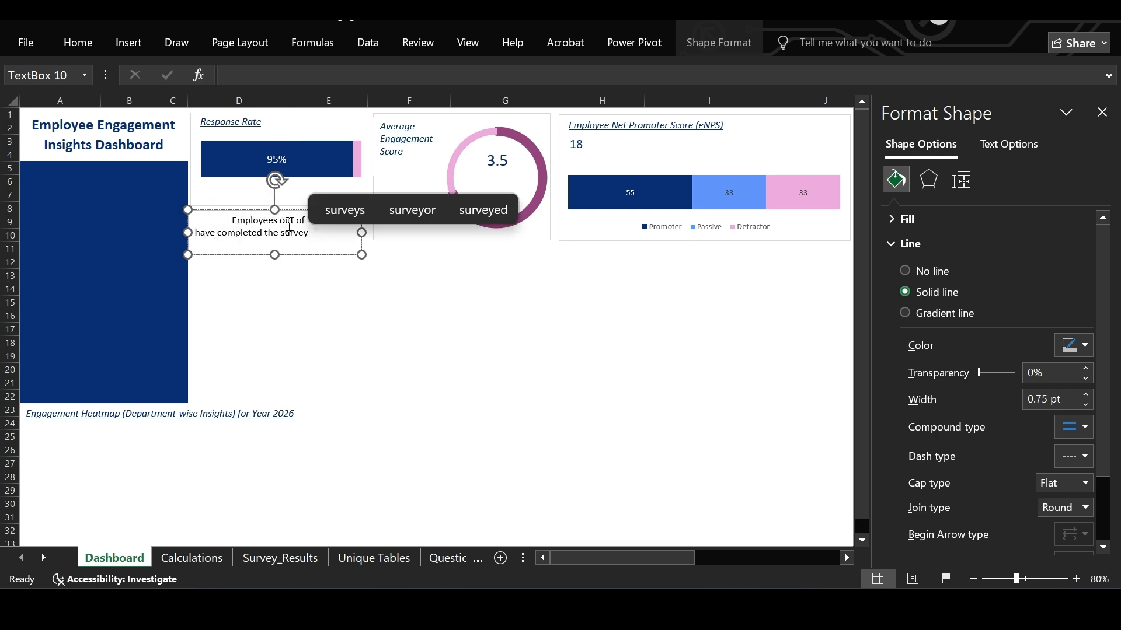
{"action": "left_click", "coordinate": [77, 43]}
{"action": "left_click", "coordinate": [256, 103]}
{"action": "left_click", "coordinate": [271, 305]}
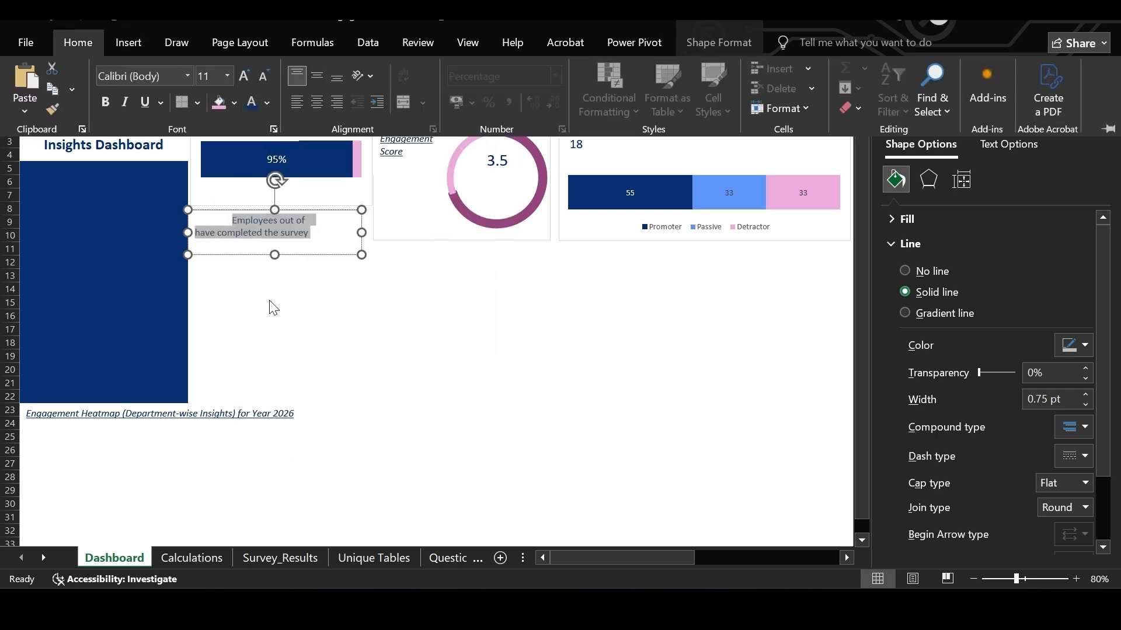
{"action": "left_click", "coordinate": [269, 262]}
Insert a small text box before "Employees out of" and link it to cell B10 on the Calculations sheet.
{"action": "left_click", "coordinate": [126, 43]}
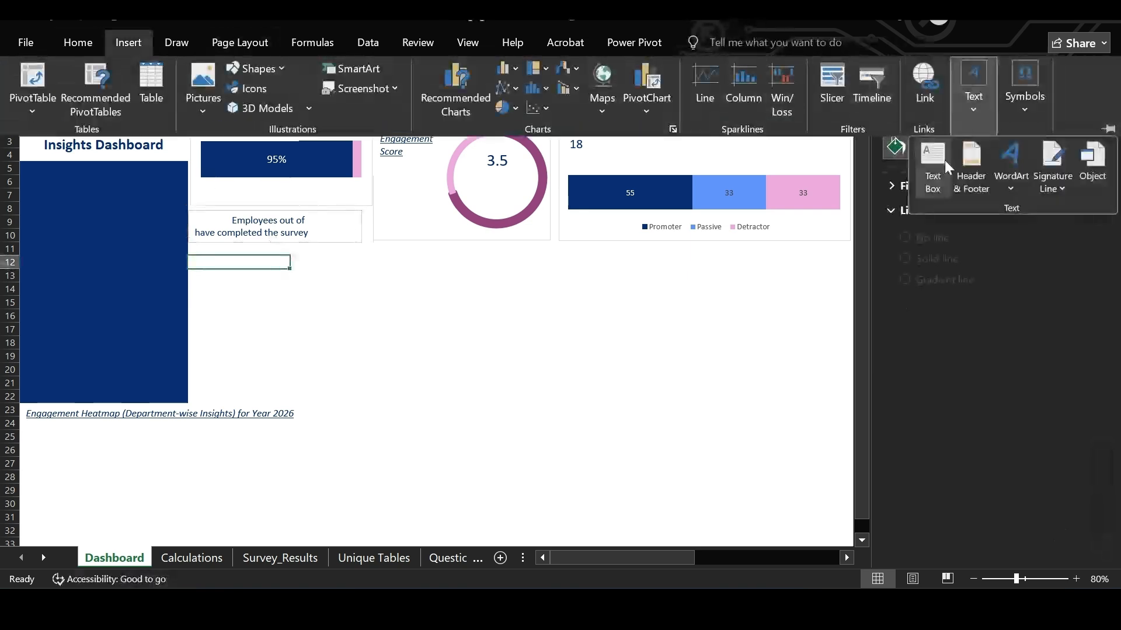
{"action": "left_click", "coordinate": [933, 167]}
{"action": "left_click_drag", "start_coordinate": [227, 223], "coordinate": [229, 225]}
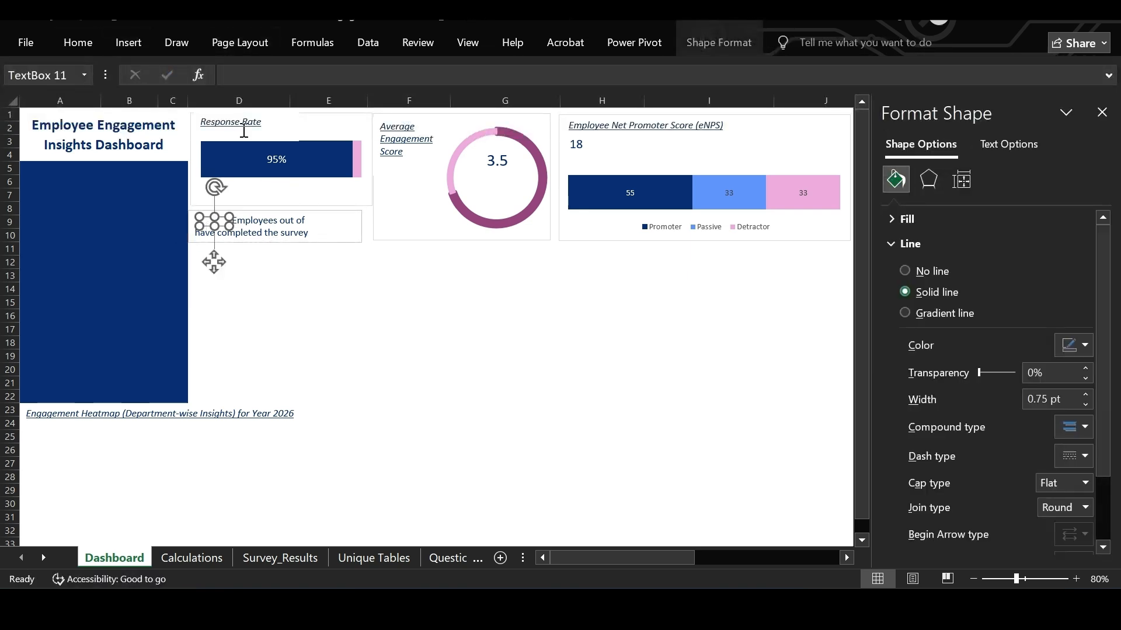
{"action": "left_click", "coordinate": [257, 74]}
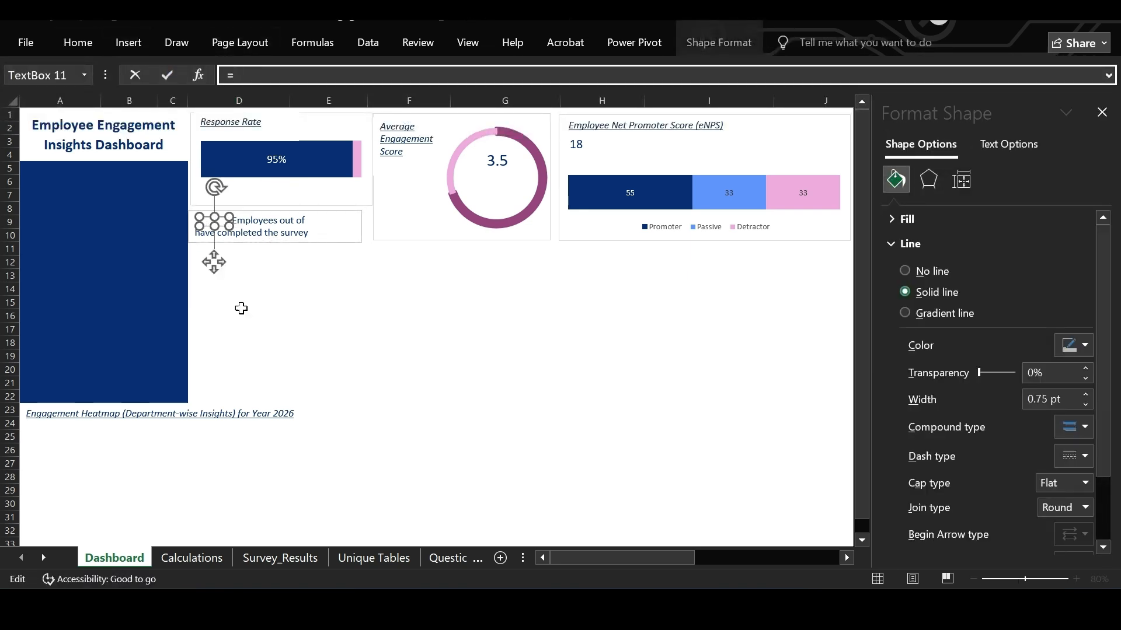
{"action": "left_click", "coordinate": [191, 558]}
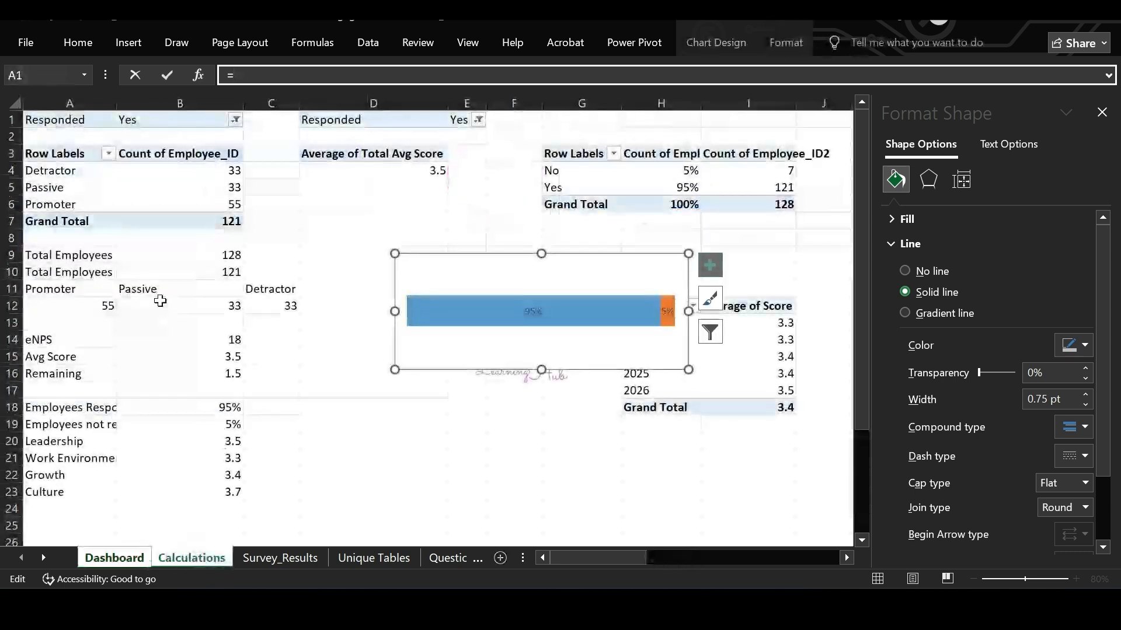
{"action": "left_click", "coordinate": [203, 267]}
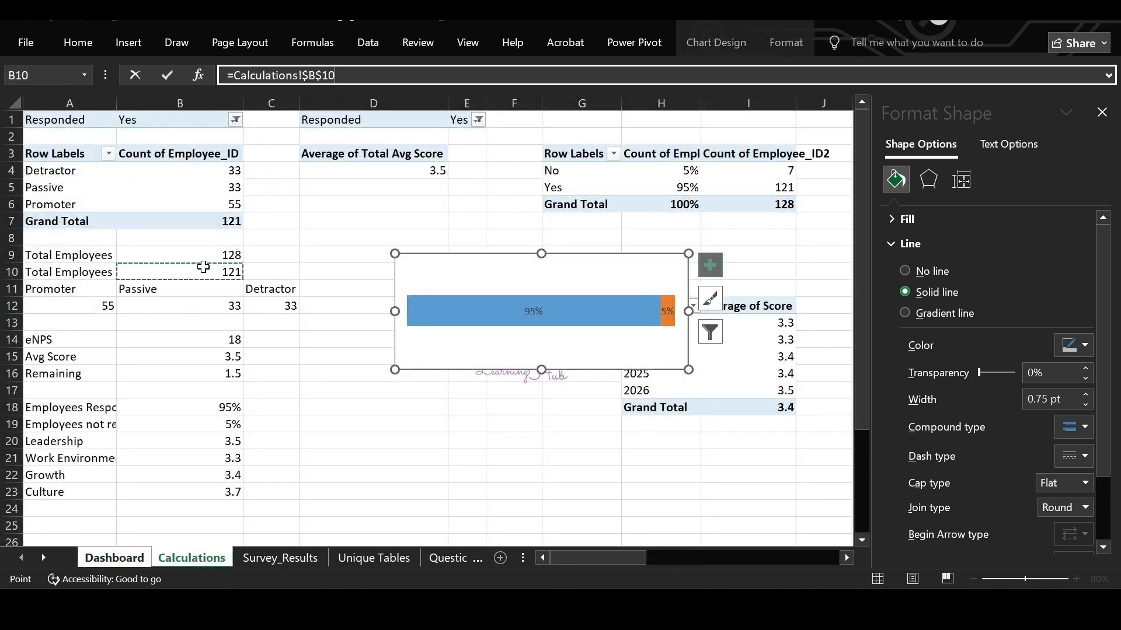
{"action": "key", "text": "Return"}
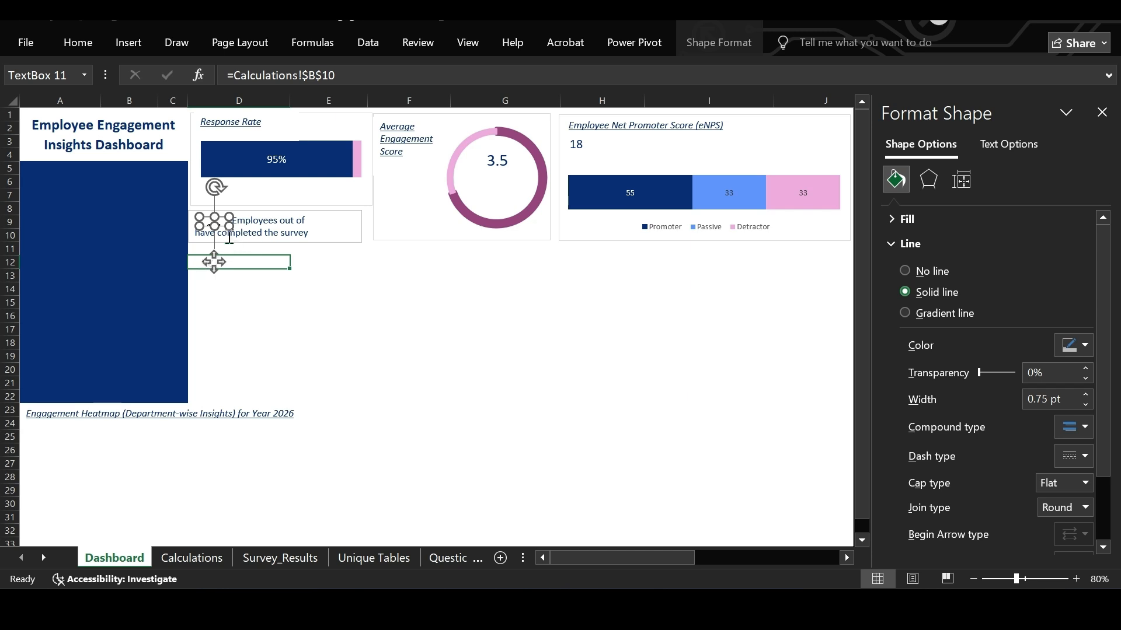
Remove the outline from the linked responded-employees number box and make its text bold.
{"action": "left_click", "coordinate": [719, 42]}
{"action": "left_click", "coordinate": [458, 88]}
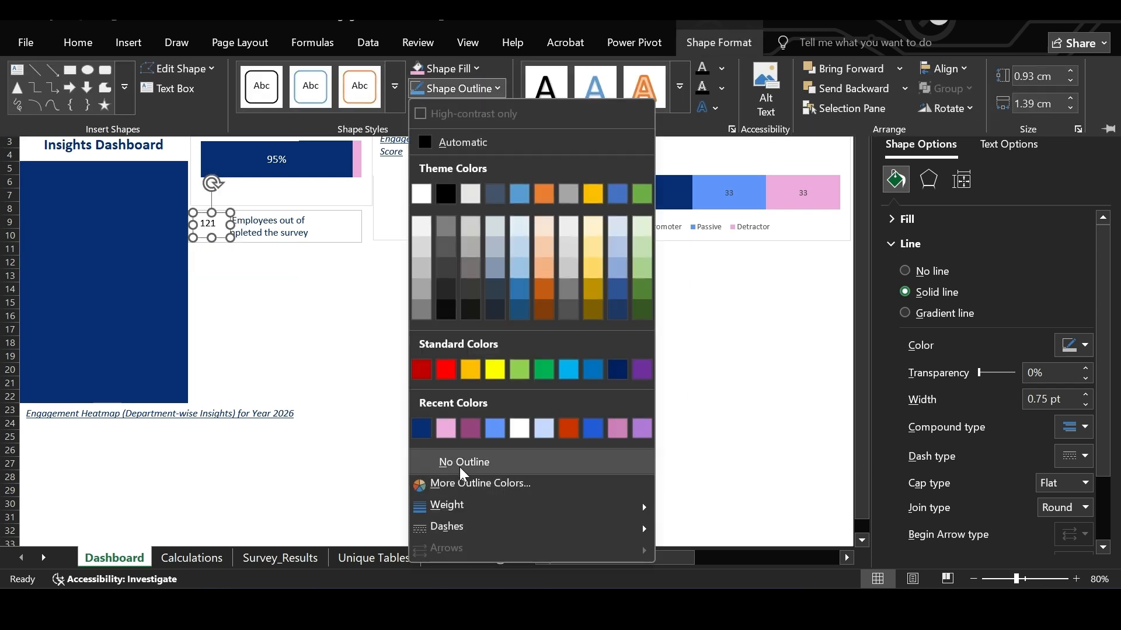
{"action": "left_click", "coordinate": [443, 460]}
{"action": "left_click", "coordinate": [198, 225]}
{"action": "left_click", "coordinate": [77, 42]}
{"action": "left_click", "coordinate": [106, 104]}
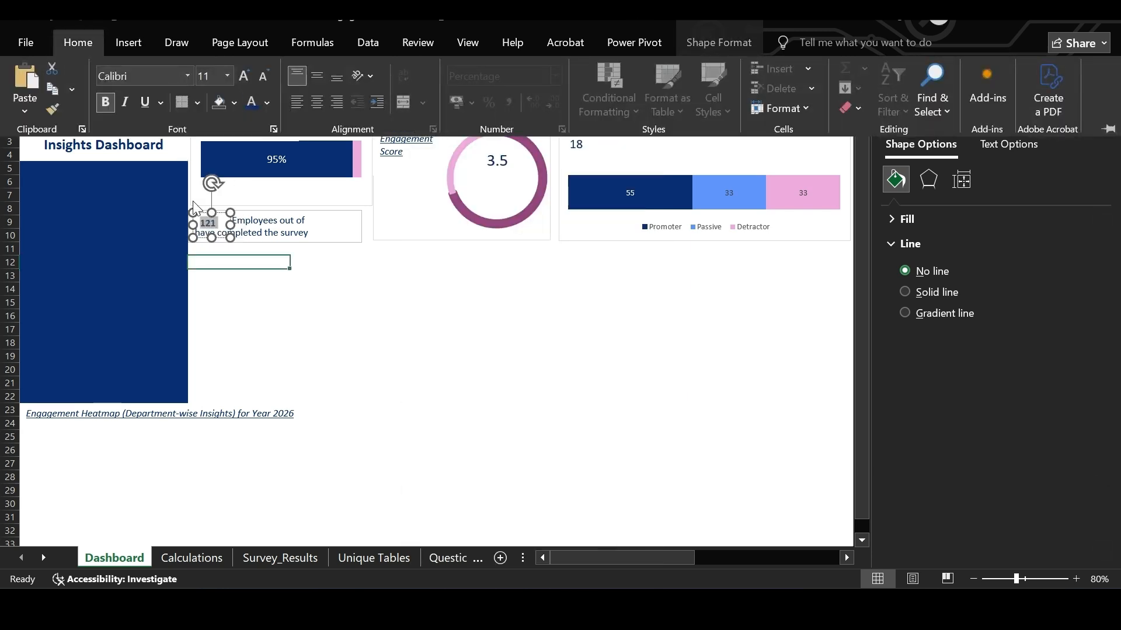
Duplicate the linked number box and position the copy directly after "Employees out of".
{"action": "left_click", "coordinate": [194, 204]}
{"action": "left_click_drag", "start_coordinate": [210, 279], "coordinate": [311, 272]}
{"action": "key", "text": "ctrl+d"}
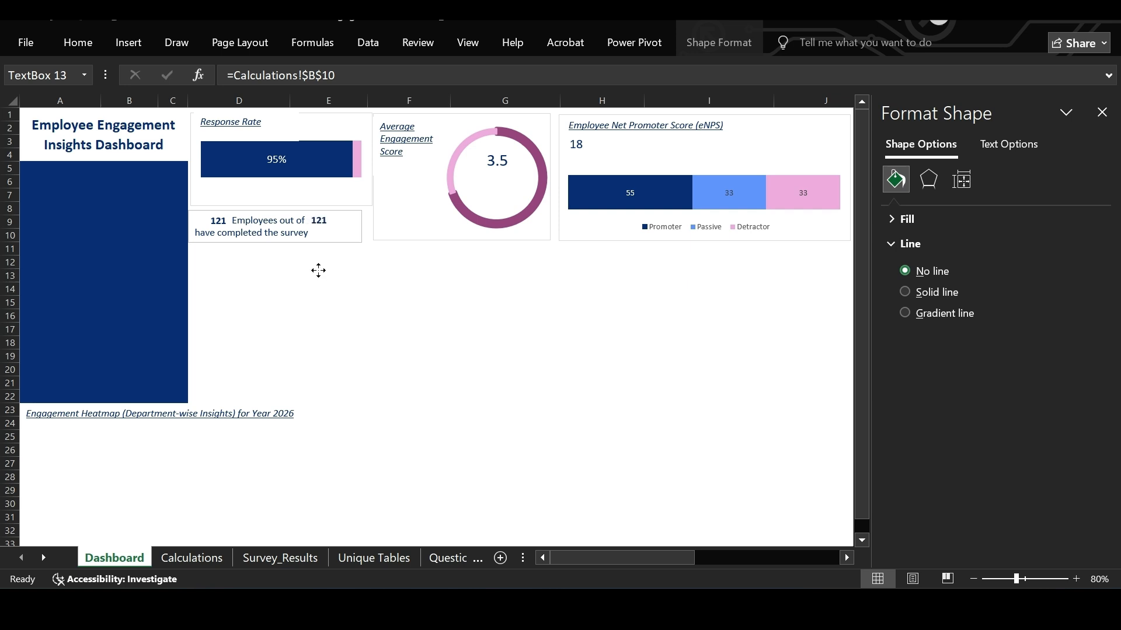
{"action": "left_click_drag", "start_coordinate": [318, 270], "coordinate": [319, 271]}
Relink the copied number box to cell B9 on the Calculations sheet.
{"action": "left_click_drag", "start_coordinate": [347, 75], "coordinate": [232, 76]}
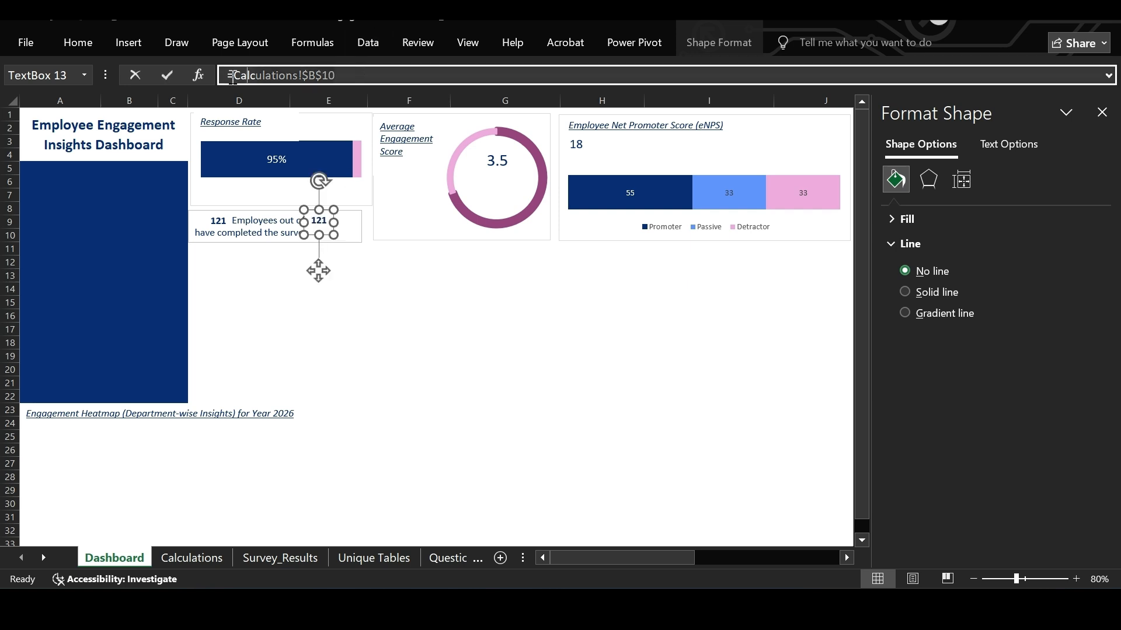
{"action": "key", "text": "BackSpace"}
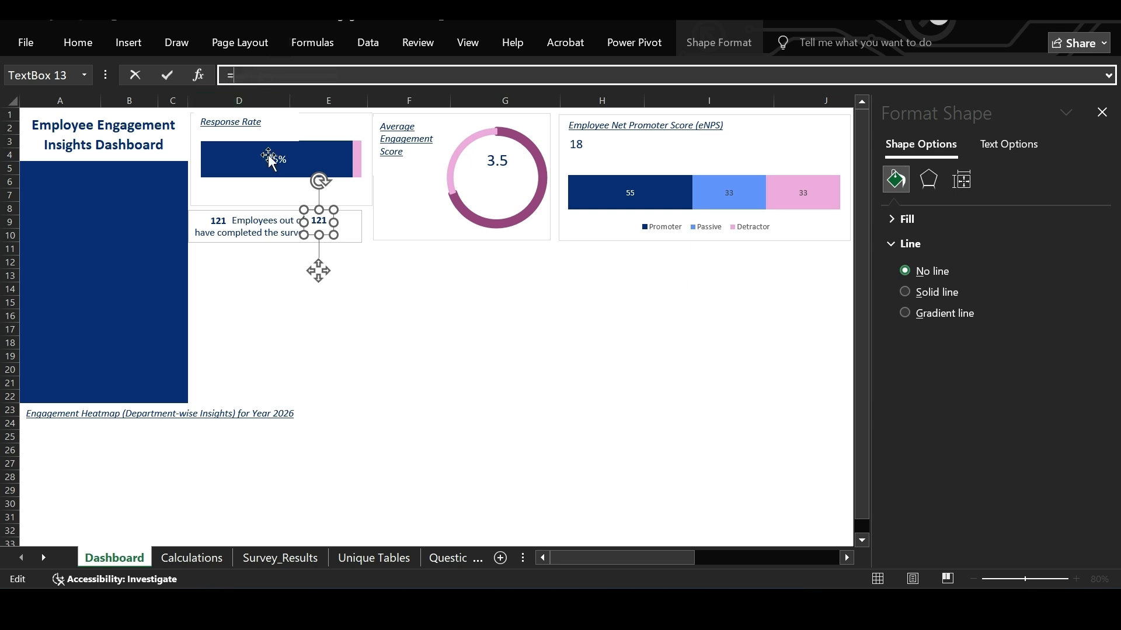
{"action": "left_click", "coordinate": [205, 558]}
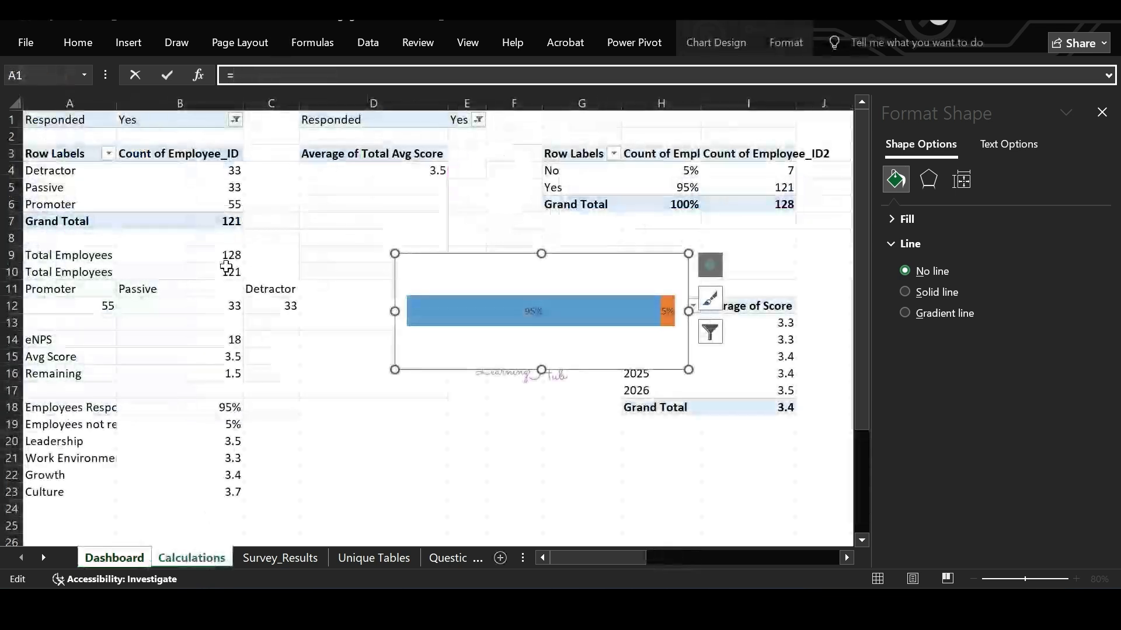
{"action": "left_click", "coordinate": [217, 254]}
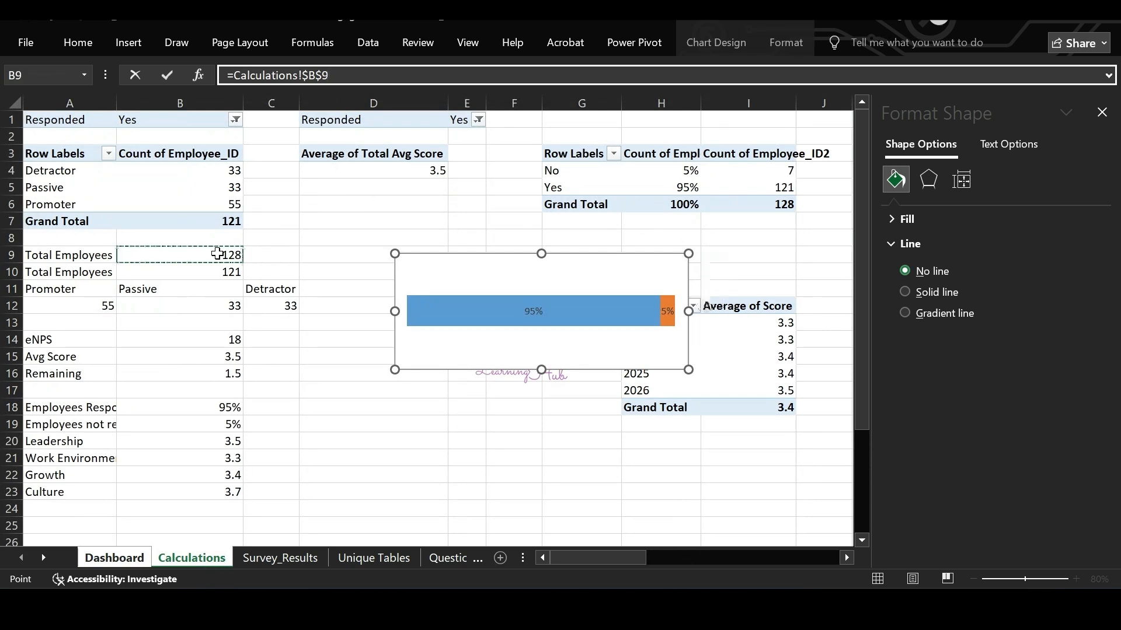
{"action": "key", "text": "Return"}
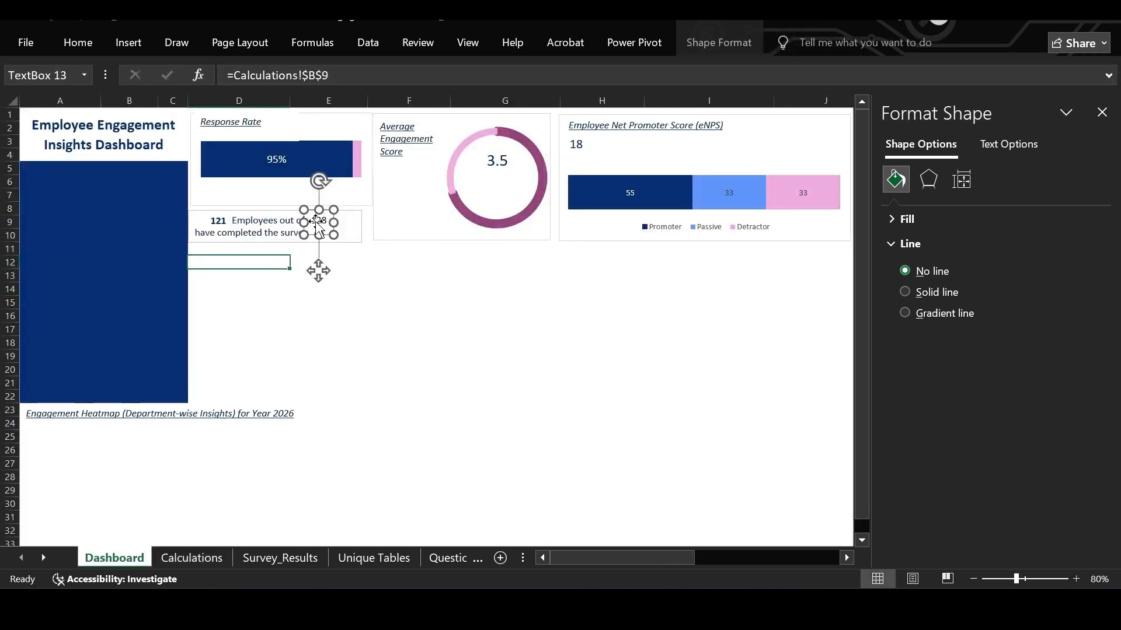
Make the total-employees number bold and nudge its box into line with the survey completion sentence.
{"action": "left_click", "coordinate": [78, 41]}
{"action": "left_click", "coordinate": [104, 107]}
{"action": "left_click", "coordinate": [360, 260]}
{"action": "left_click", "coordinate": [320, 226]}
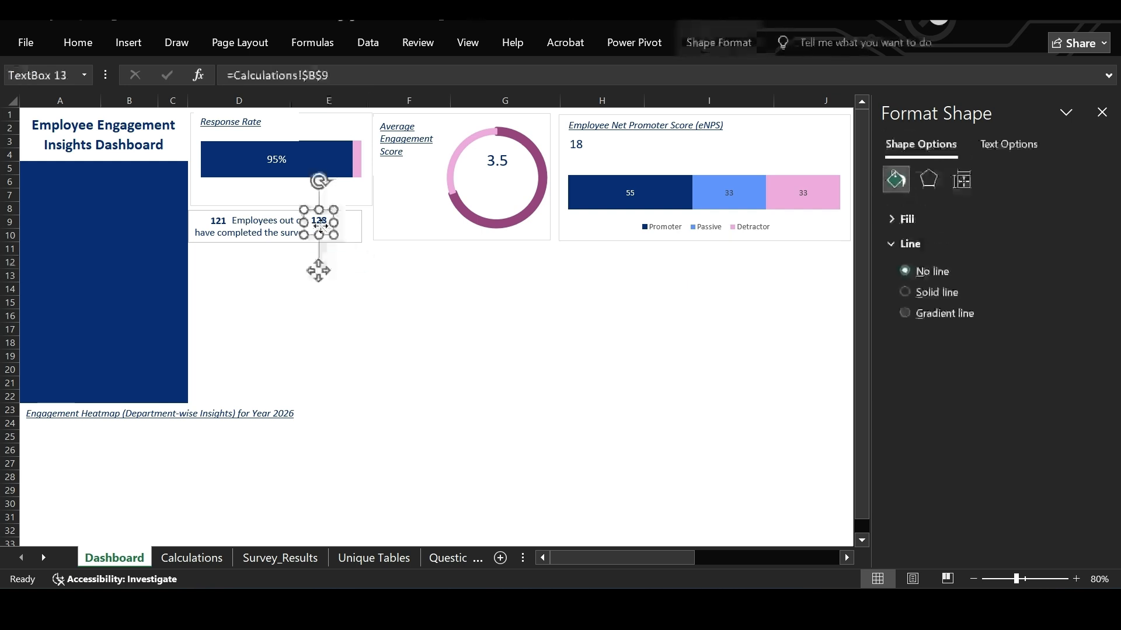
{"action": "left_click_drag", "start_coordinate": [320, 270], "coordinate": [322, 272]}
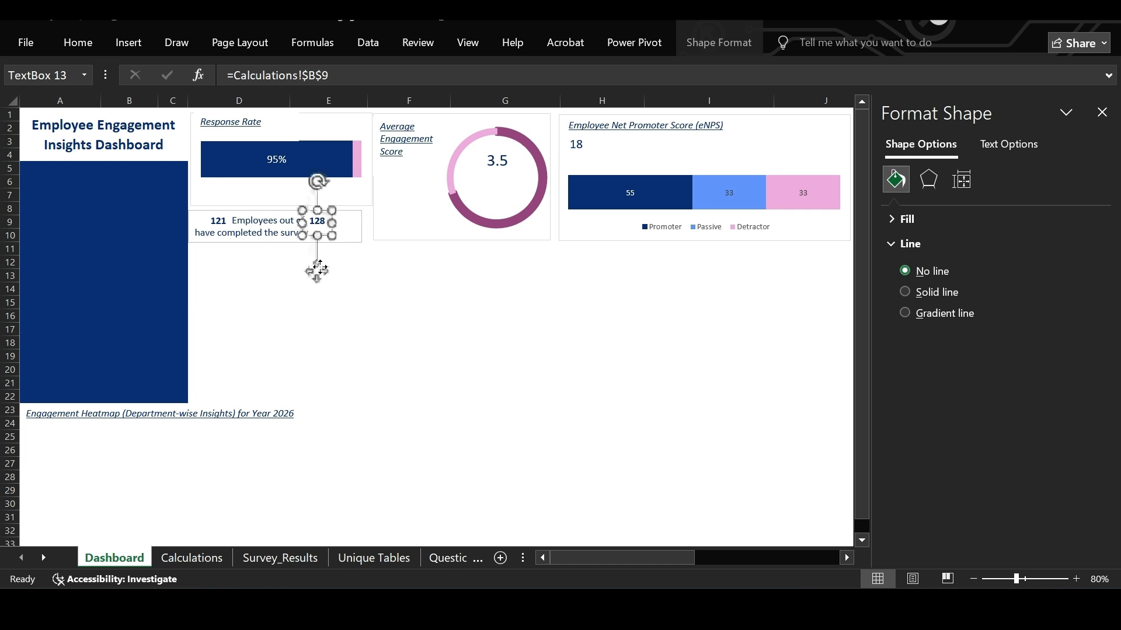
{"action": "left_click", "coordinate": [401, 273]}
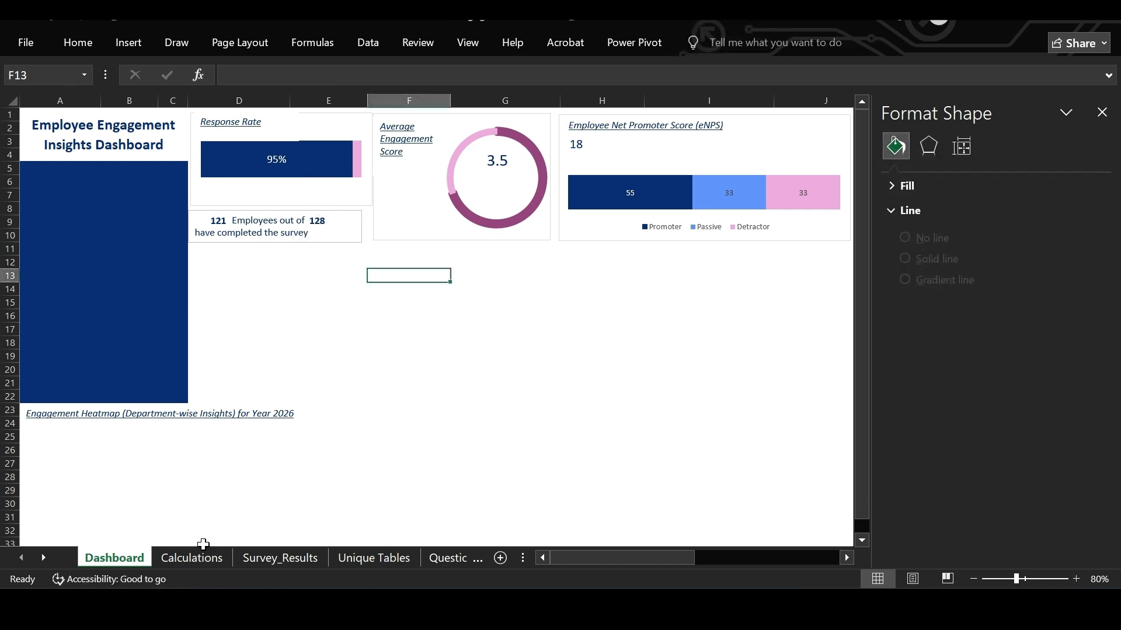
Insert a clustered bar chart from the Leadership to Culture scores in A20:B23 of the Calculations sheet.
{"action": "left_click", "coordinate": [192, 558]}
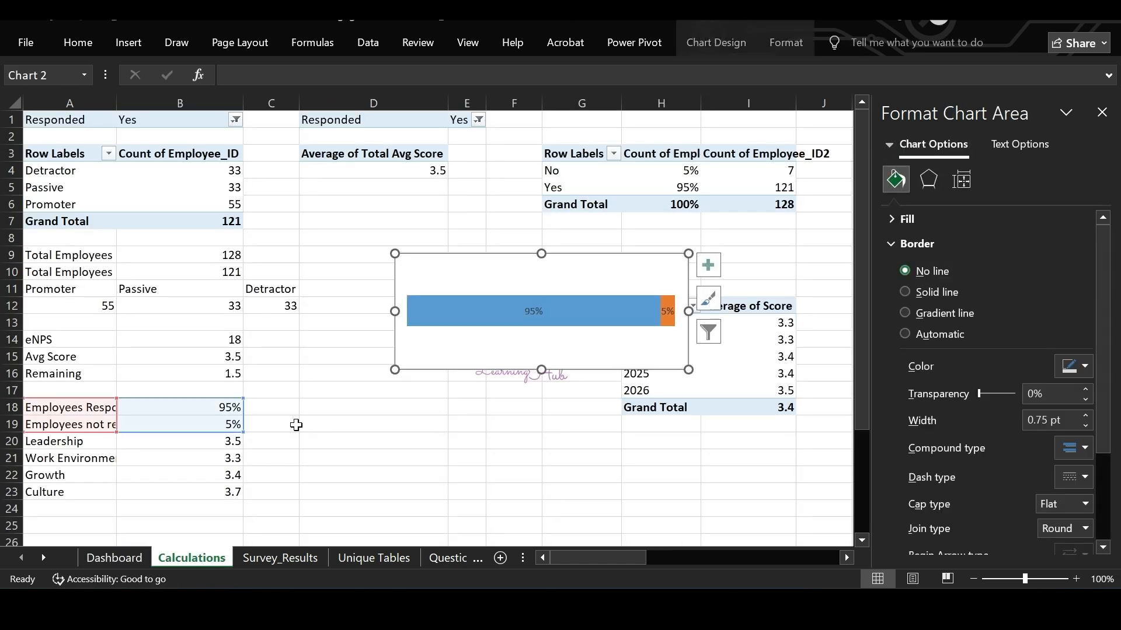
{"action": "left_click", "coordinate": [209, 444]}
{"action": "left_click_drag", "start_coordinate": [87, 442], "coordinate": [179, 488]}
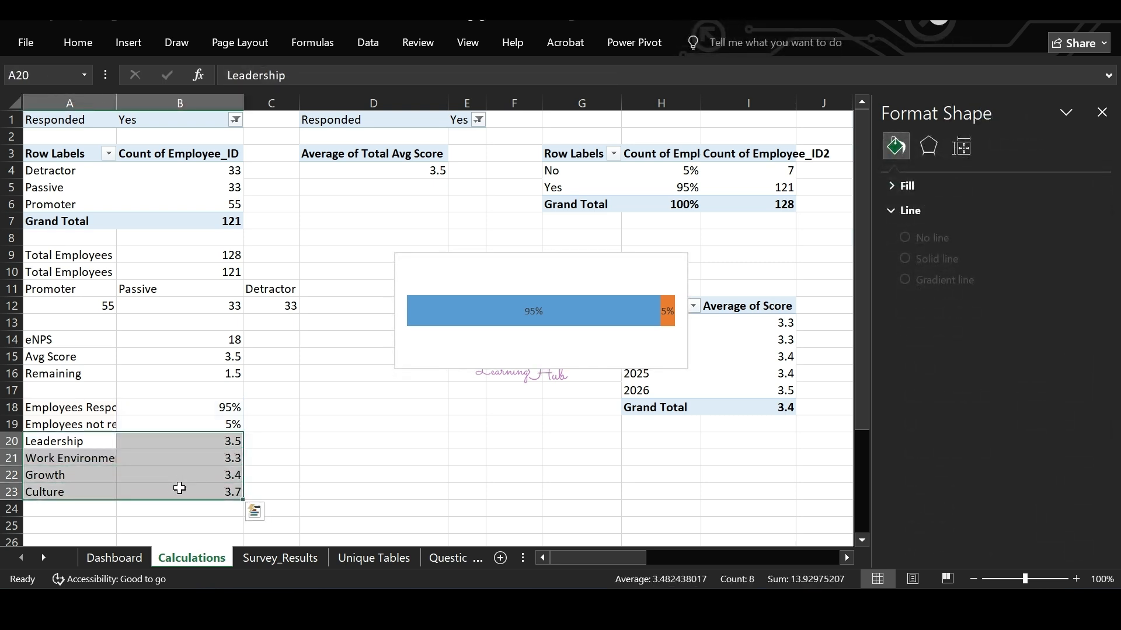
{"action": "left_click", "coordinate": [128, 45]}
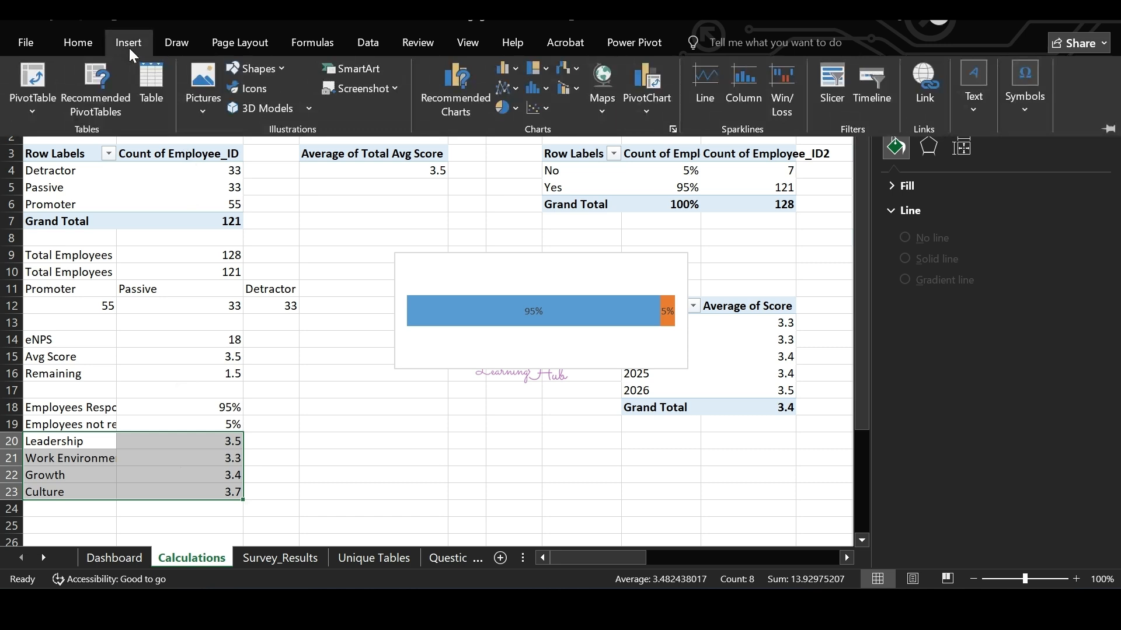
{"action": "left_click", "coordinate": [503, 70]}
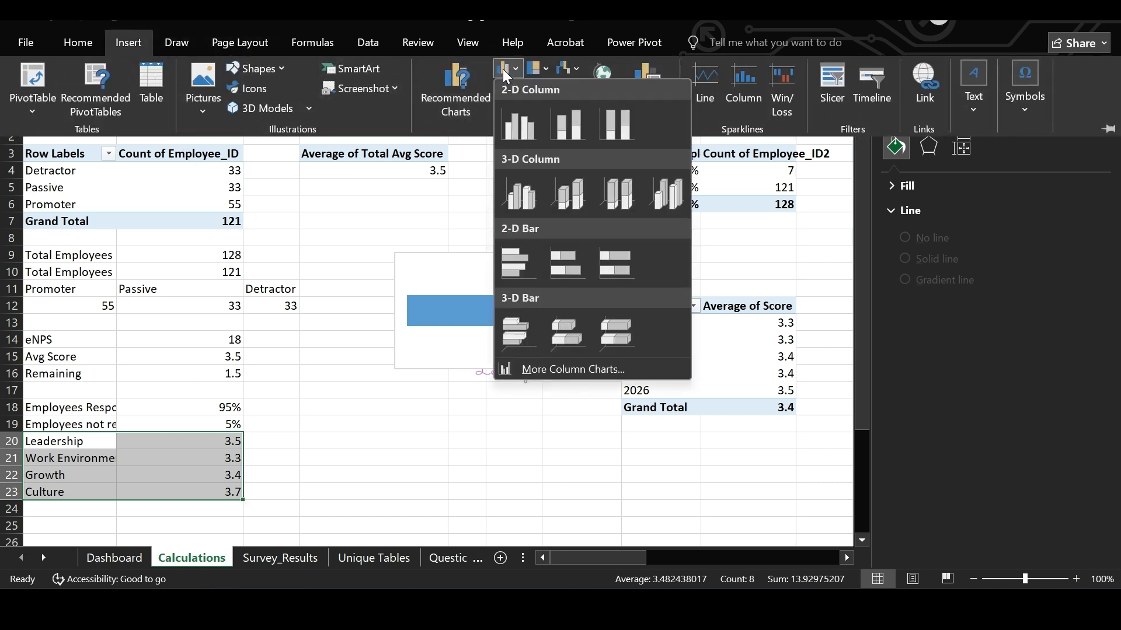
{"action": "left_click", "coordinate": [526, 366]}
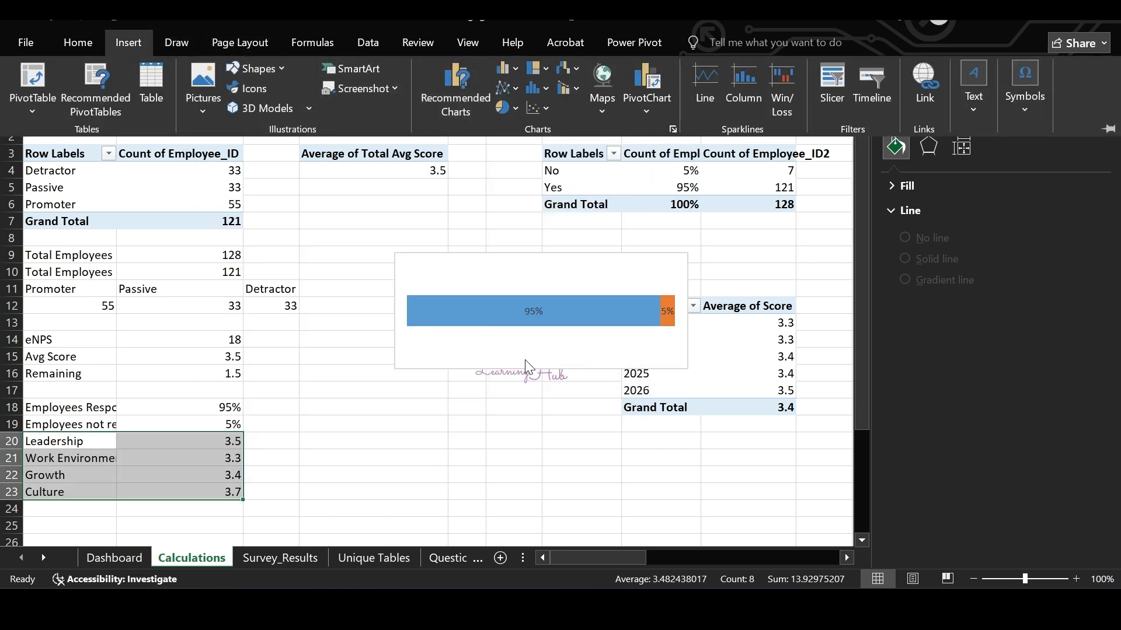
{"action": "left_click", "coordinate": [348, 200]}
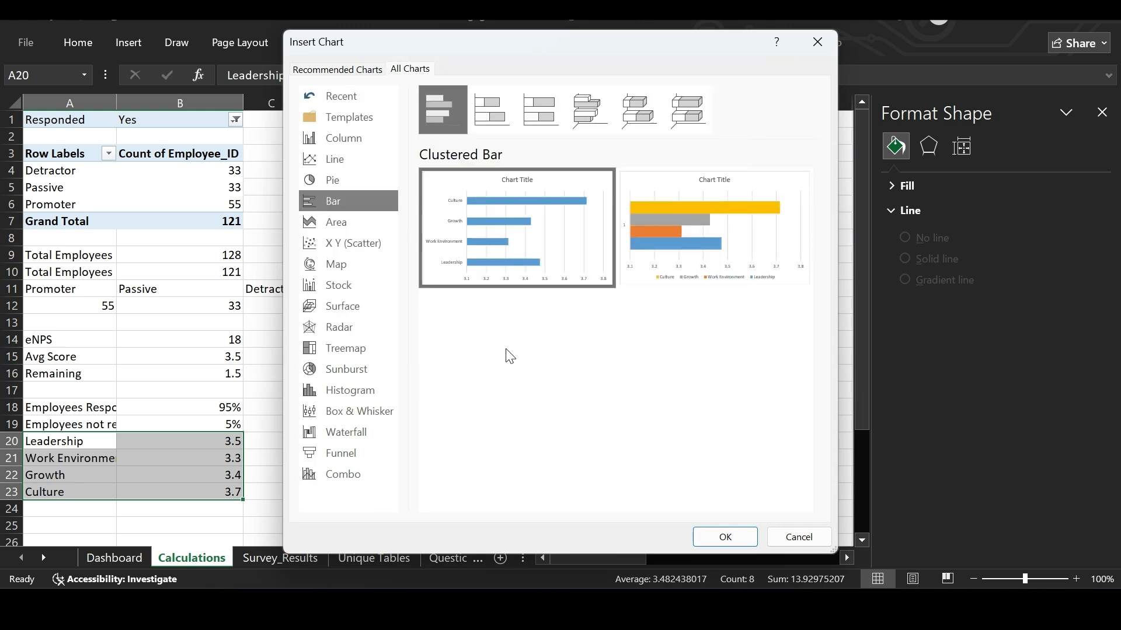
{"action": "left_click", "coordinate": [709, 536]}
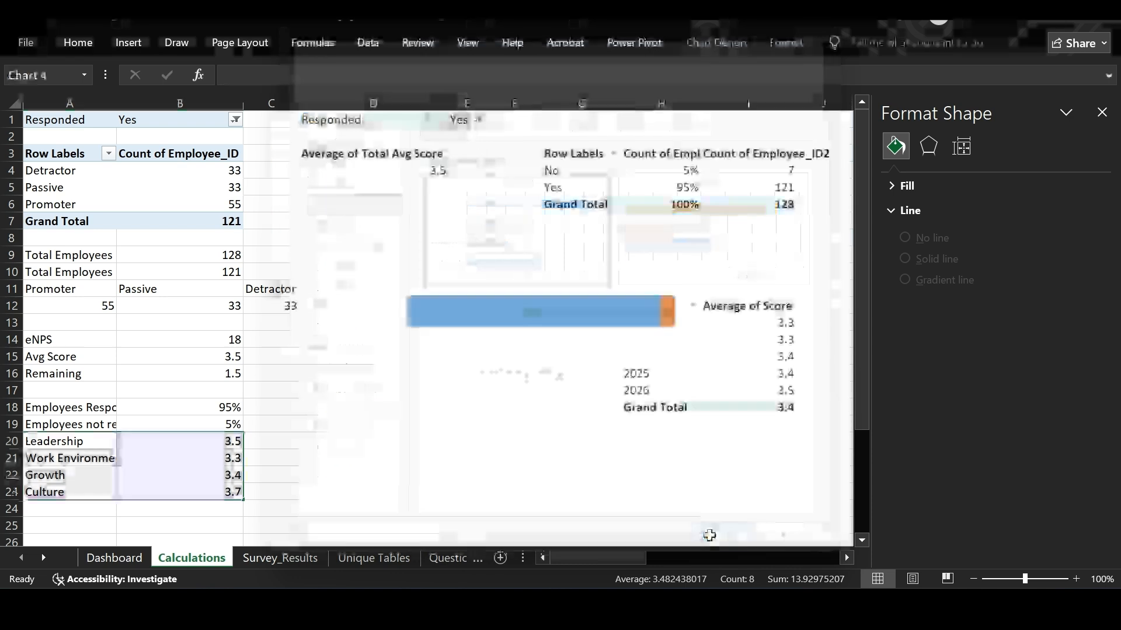
{"action": "left_click_drag", "start_coordinate": [619, 219], "coordinate": [630, 220]}
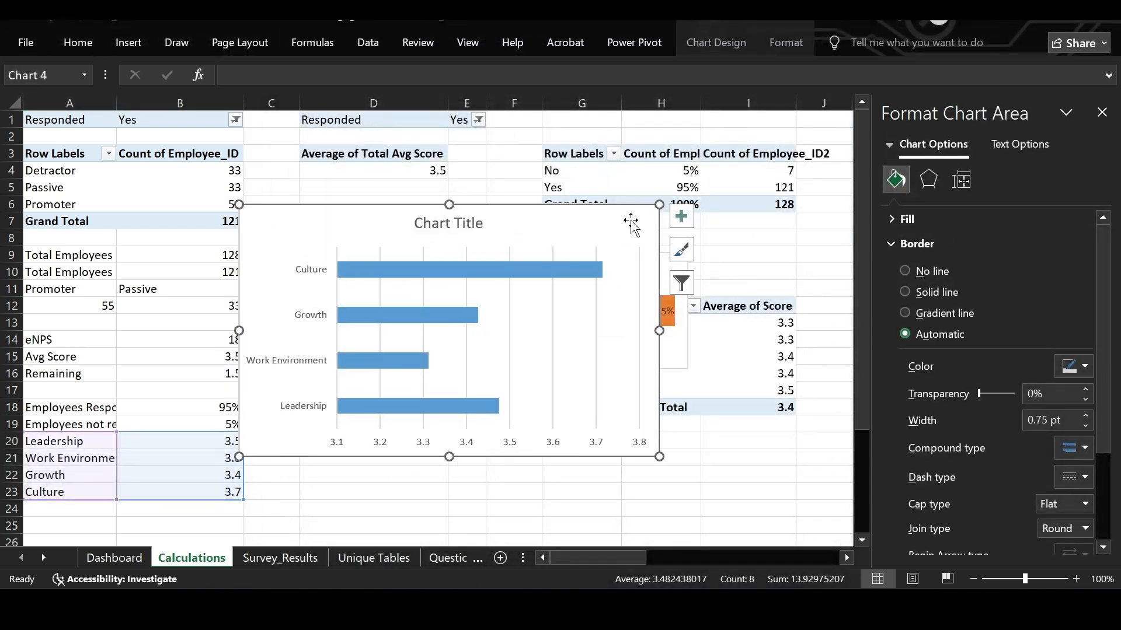
Remove the bar chart's title, gridlines and value axis, and show data labels inside the end of each bar.
{"action": "left_click", "coordinate": [448, 222]}
{"action": "key", "text": "Delete"}
{"action": "left_click", "coordinate": [681, 216]}
{"action": "left_click", "coordinate": [718, 243]}
{"action": "left_click", "coordinate": [719, 297]}
{"action": "left_click", "coordinate": [813, 297]}
{"action": "left_click", "coordinate": [875, 326]}
{"action": "left_click", "coordinate": [718, 351]}
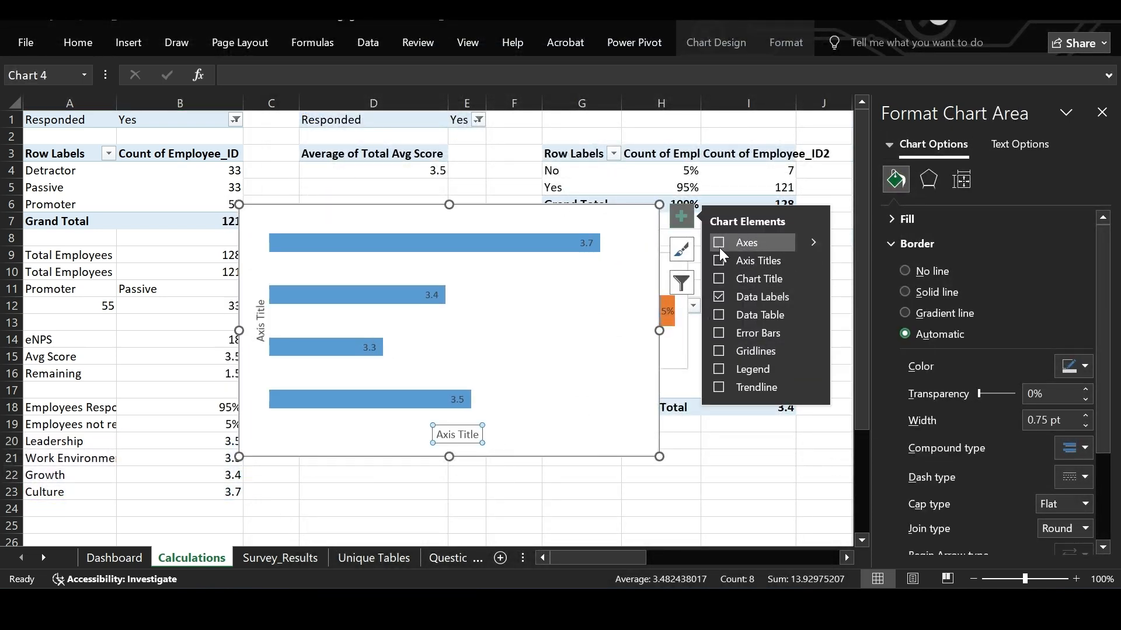
{"action": "left_click", "coordinate": [718, 243]}
{"action": "left_click", "coordinate": [553, 443]}
{"action": "key", "text": "Delete"}
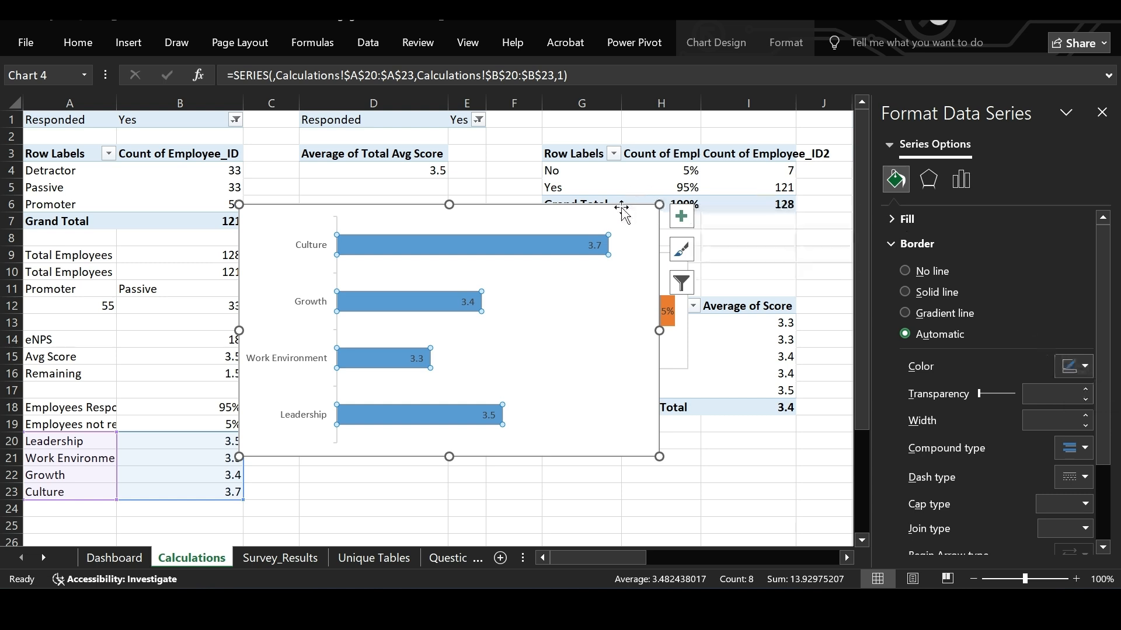
Fill the category score bars with the recently used dark navy blue.
{"action": "left_click", "coordinate": [910, 219]}
{"action": "left_click", "coordinate": [1077, 437]}
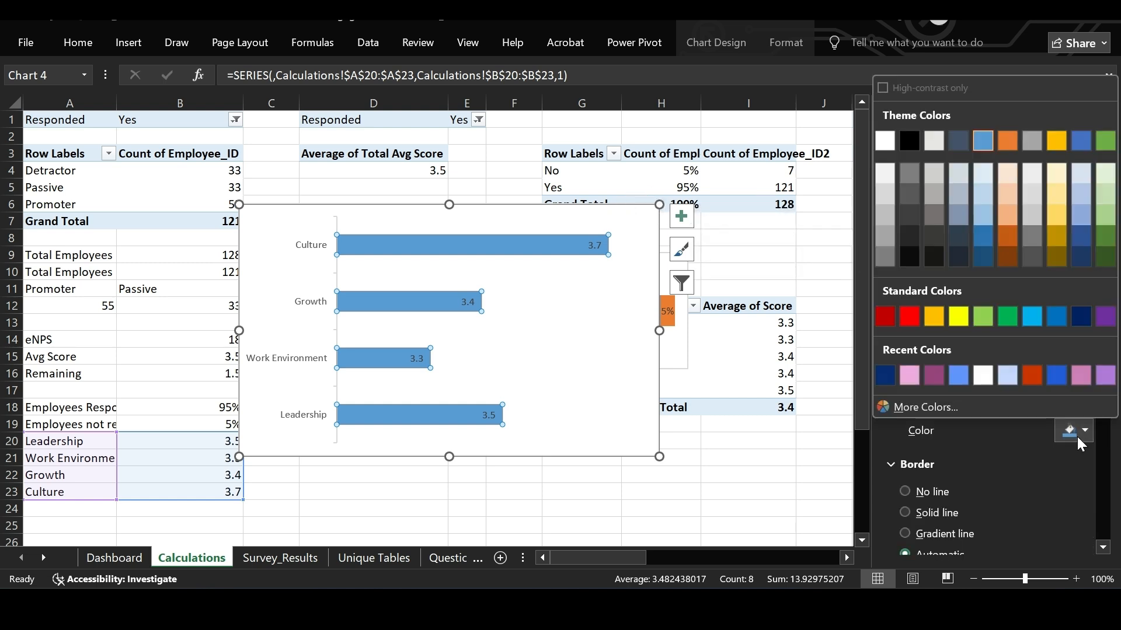
{"action": "left_click", "coordinate": [885, 373]}
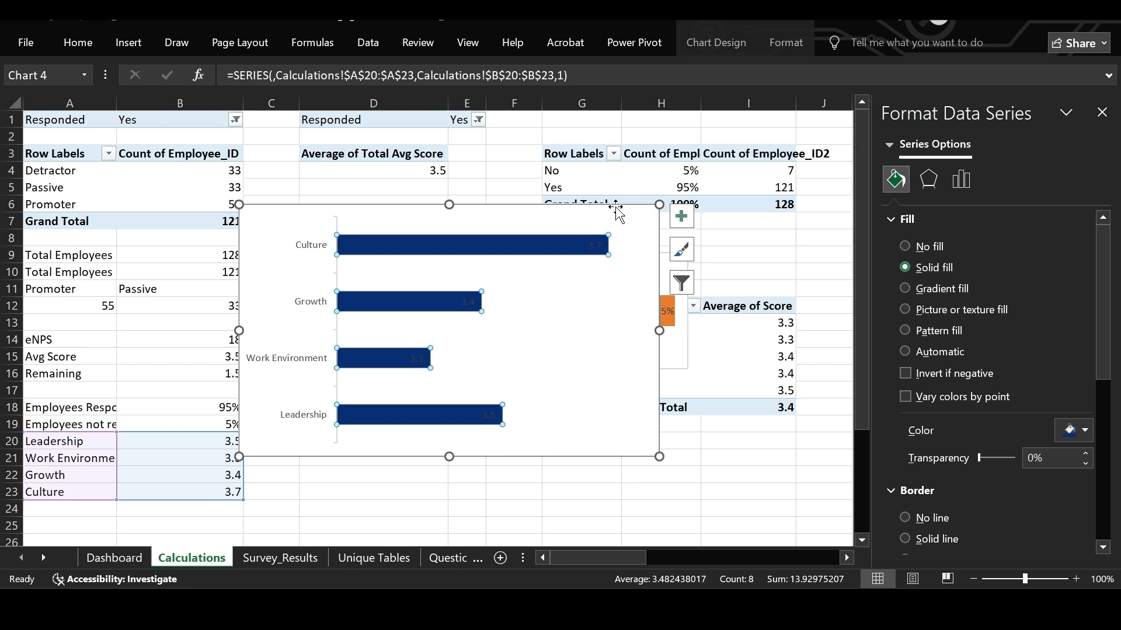
Color the category axis labels dark navy and make the data labels bold white.
{"action": "left_click", "coordinate": [321, 248]}
{"action": "left_click", "coordinate": [77, 43]}
{"action": "left_click", "coordinate": [238, 103]}
{"action": "left_click", "coordinate": [594, 245]}
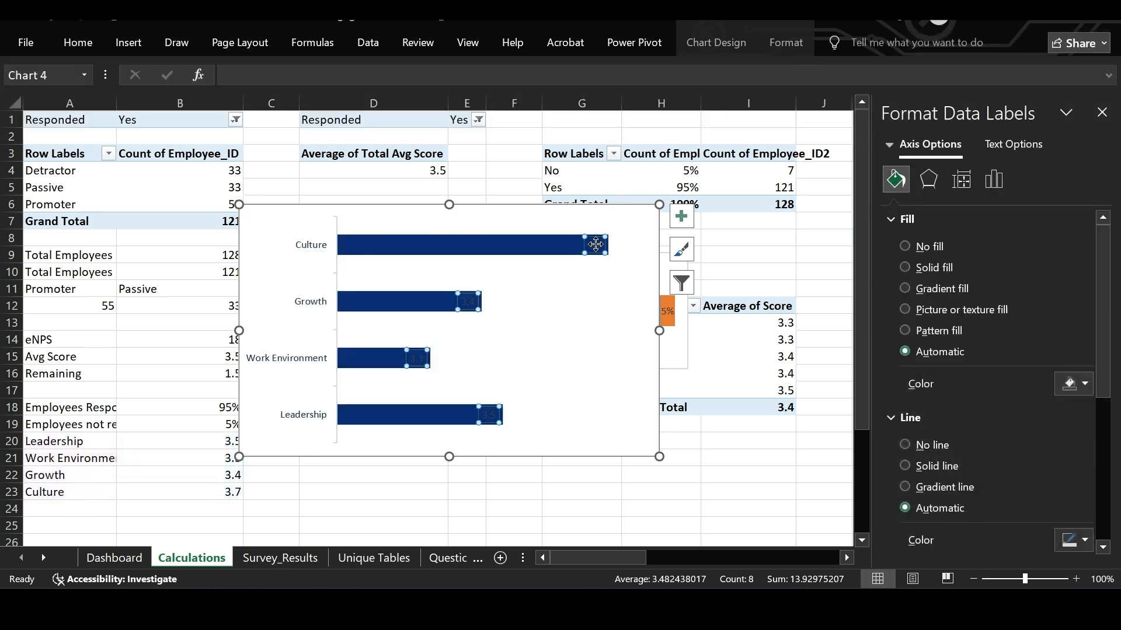
{"action": "left_click", "coordinate": [78, 44]}
{"action": "left_click", "coordinate": [106, 104]}
Shorten the bar chart by about a third and set the bars' gap width to 62%.
{"action": "left_click_drag", "start_coordinate": [448, 457], "coordinate": [449, 375]}
{"action": "right_click", "coordinate": [543, 236]}
{"action": "left_click", "coordinate": [650, 404]}
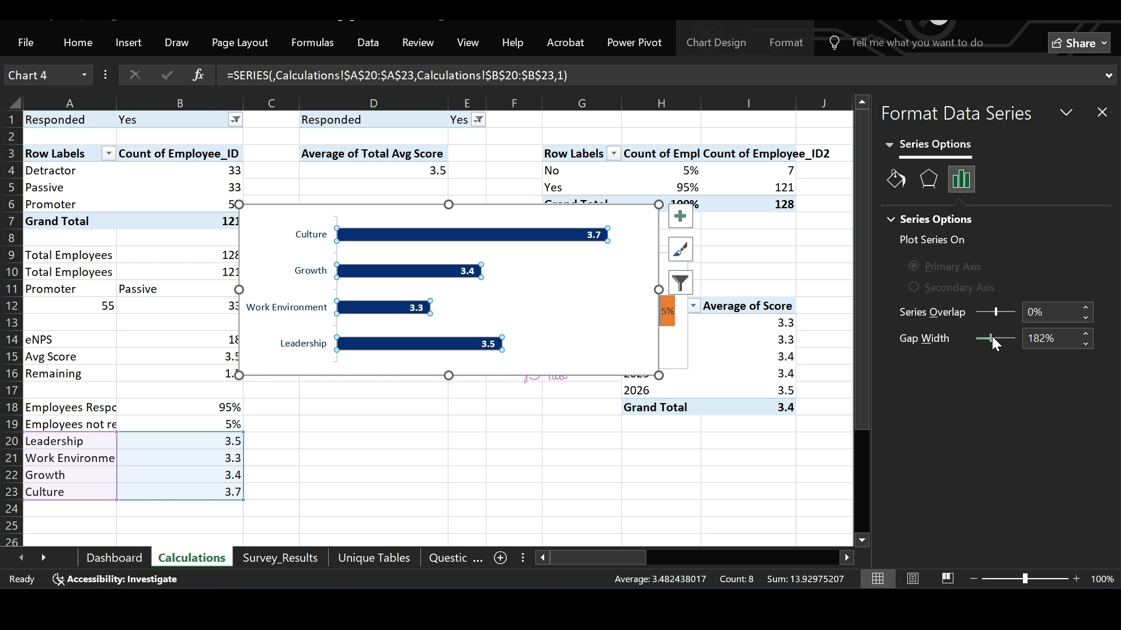
{"action": "left_click_drag", "start_coordinate": [992, 336], "coordinate": [982, 337]}
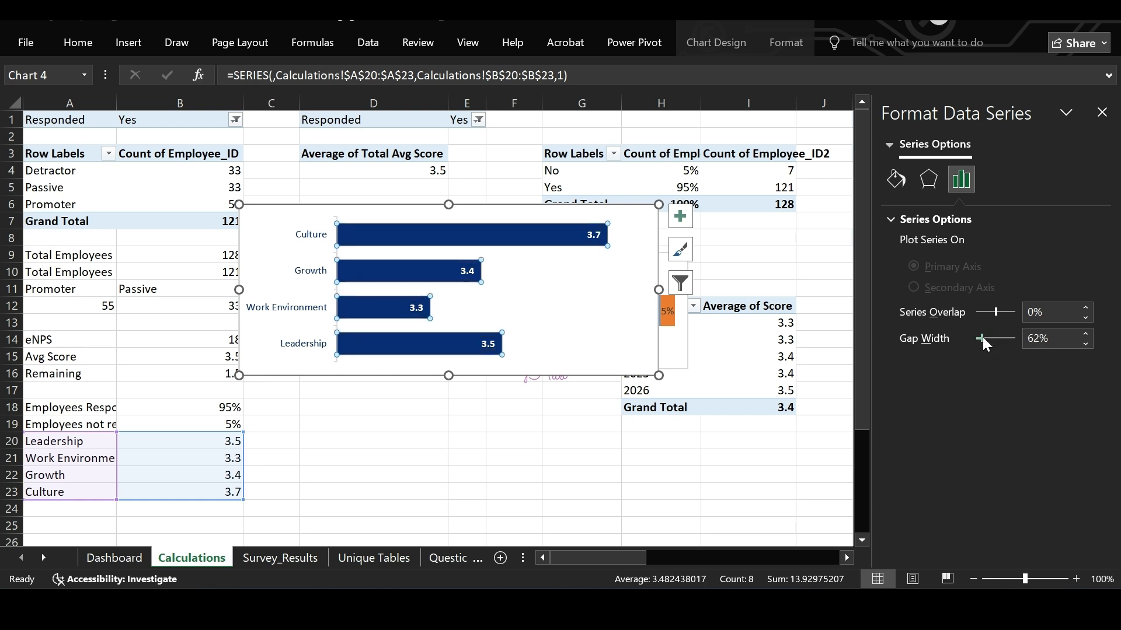
Place the category score chart on the Dashboard sheet, just below the survey completion sentence and beside the blue panel.
{"action": "left_click", "coordinate": [654, 341]}
{"action": "key", "text": "ctrl+c"}
{"action": "key", "text": "ctrl+Page_Up"}
{"action": "key", "text": "ctrl+v"}
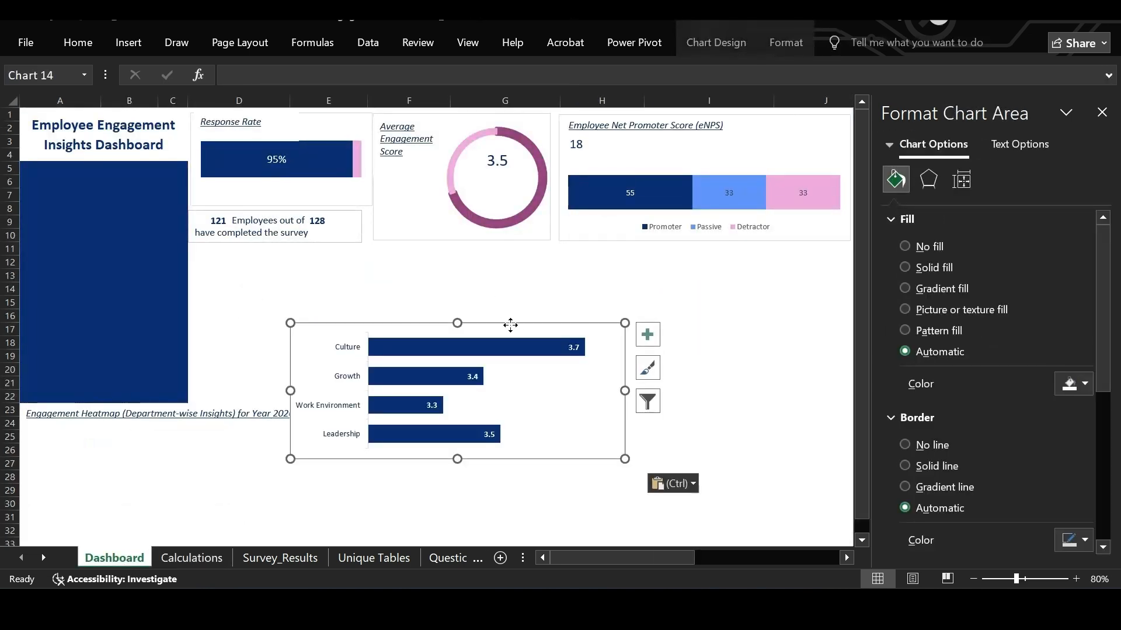
{"action": "left_click_drag", "start_coordinate": [510, 325], "coordinate": [397, 276]}
{"action": "left_click", "coordinate": [387, 277]}
{"action": "left_click", "coordinate": [392, 269]}
{"action": "left_click", "coordinate": [409, 410]}
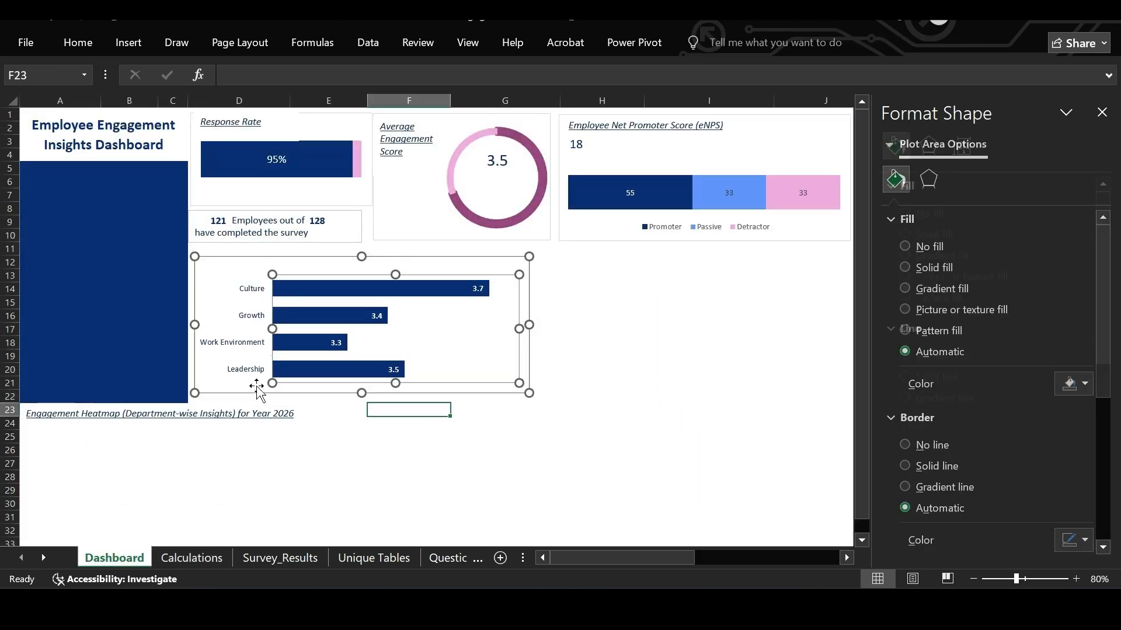
Title the bar chart "Engagement Drivers Overview" using a copy of the heatmap heading, and narrow the chart to about the Response Rate card's width.
{"action": "left_click", "coordinate": [244, 411]}
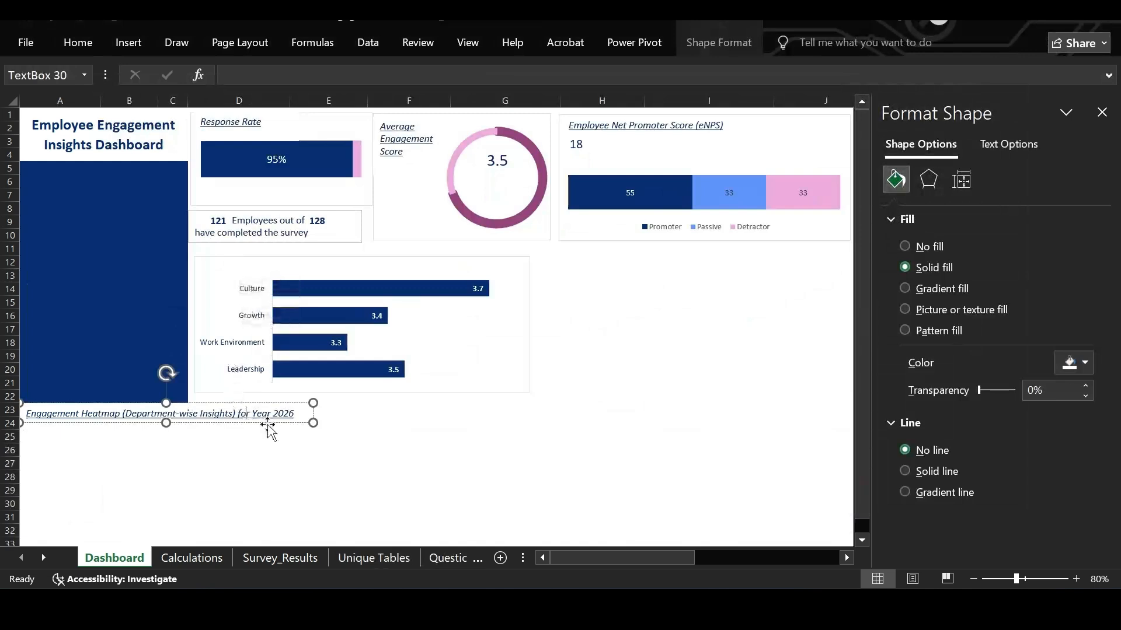
{"action": "left_click_drag", "start_coordinate": [268, 430], "coordinate": [464, 281]}
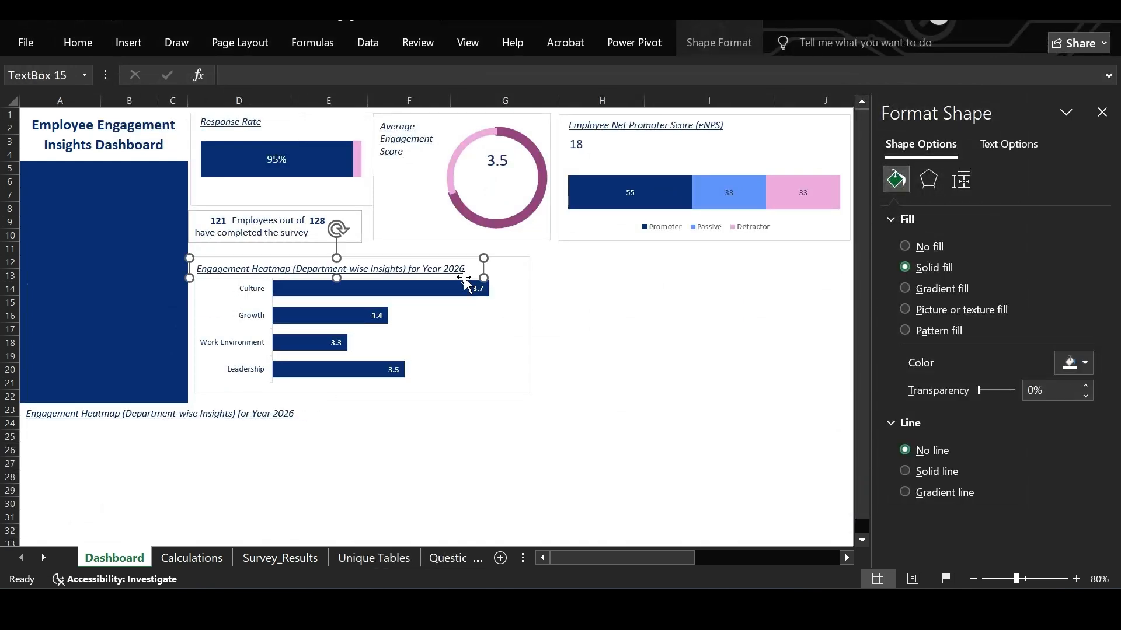
{"action": "left_click_drag", "start_coordinate": [251, 269], "coordinate": [454, 268]}
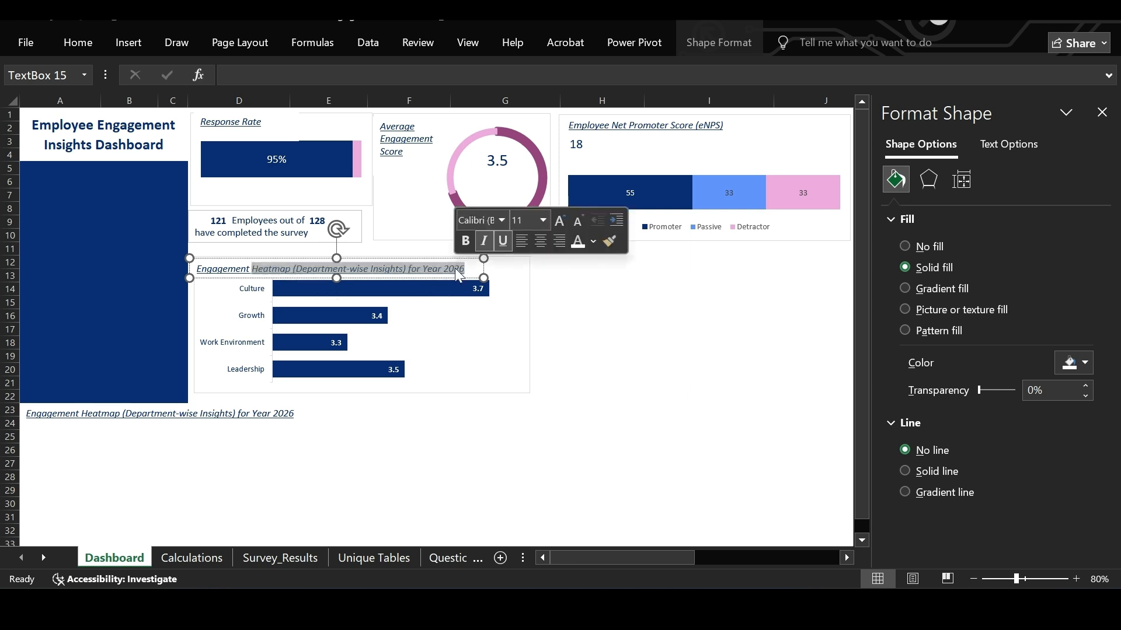
{"action": "type", "text": "Drivers"}
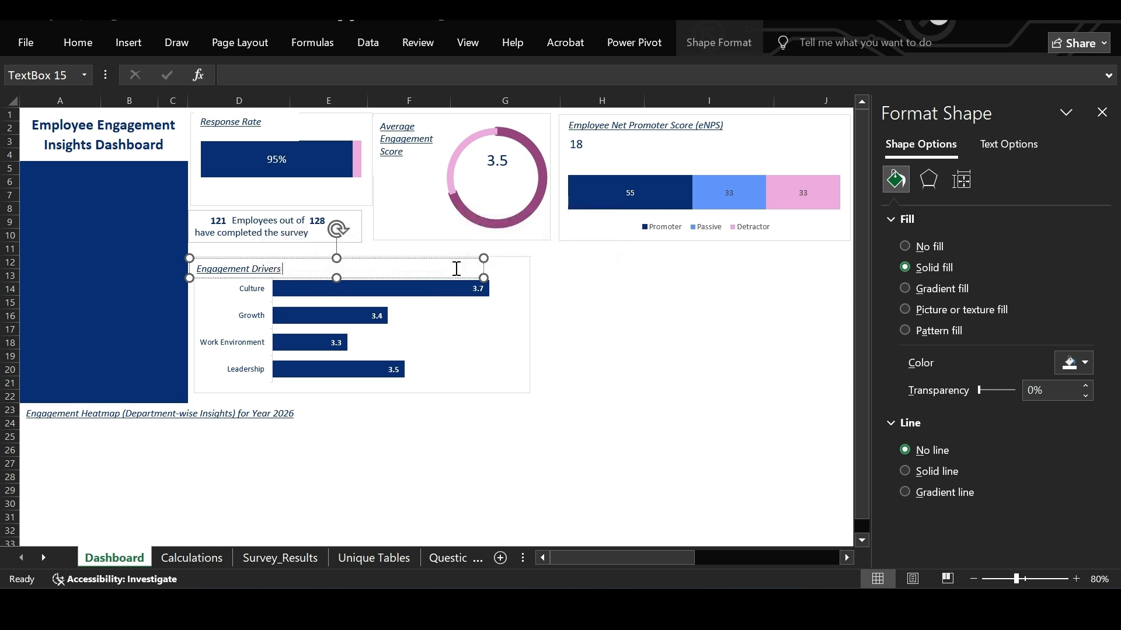
{"action": "type", "text": " Overview"}
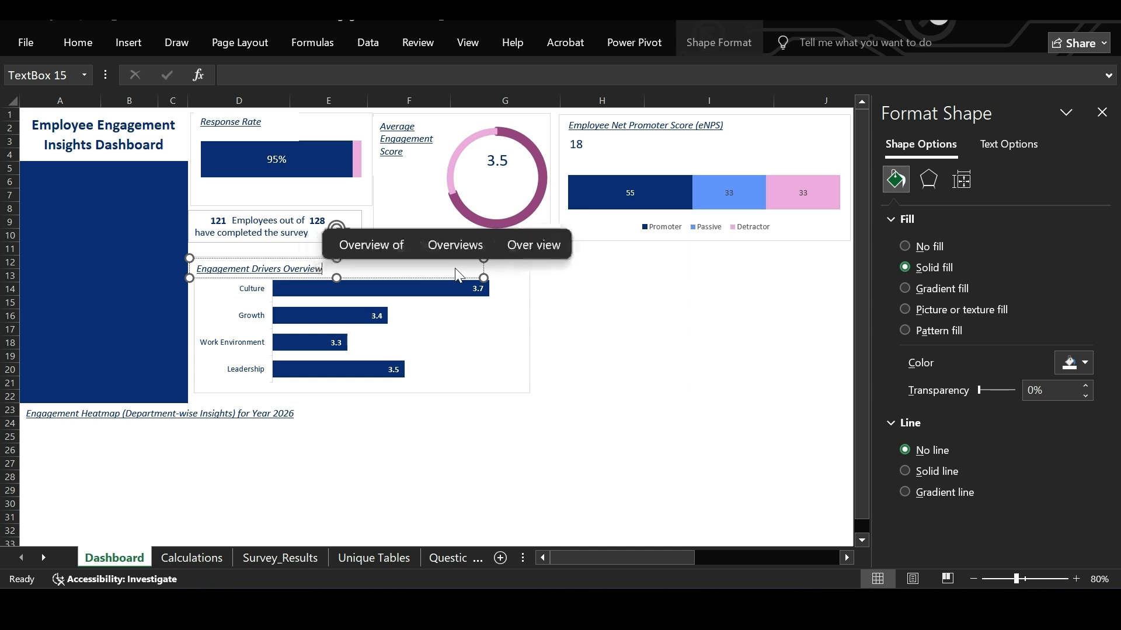
{"action": "left_click", "coordinate": [577, 300]}
{"action": "left_click", "coordinate": [516, 262]}
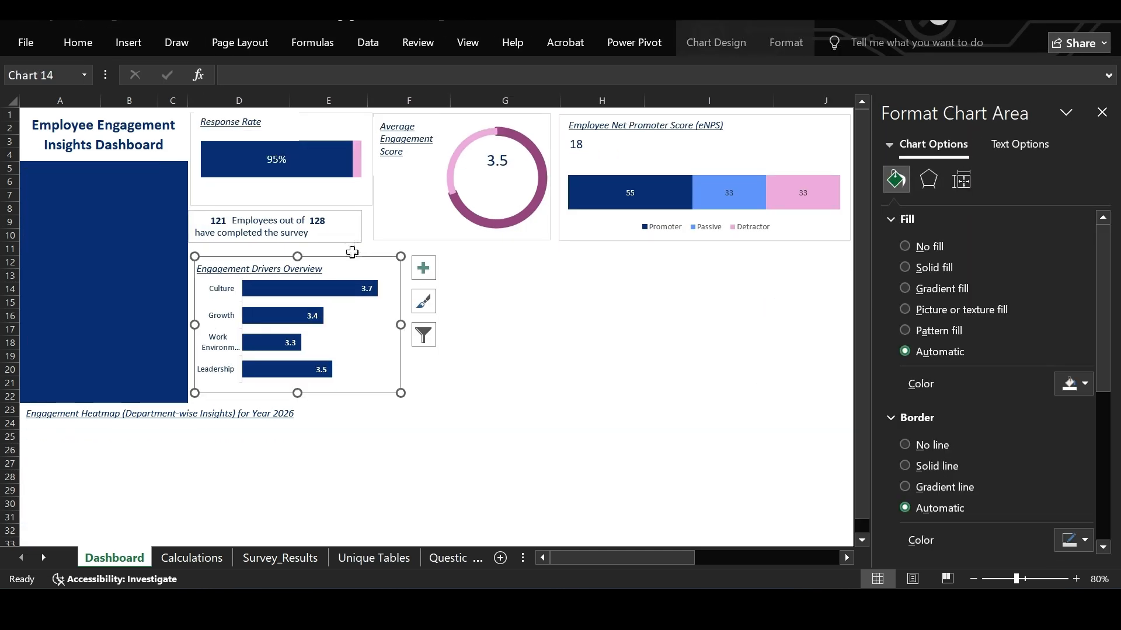
Clear the leftover source charts from the Calculations sheet.
{"action": "left_click", "coordinate": [213, 559]}
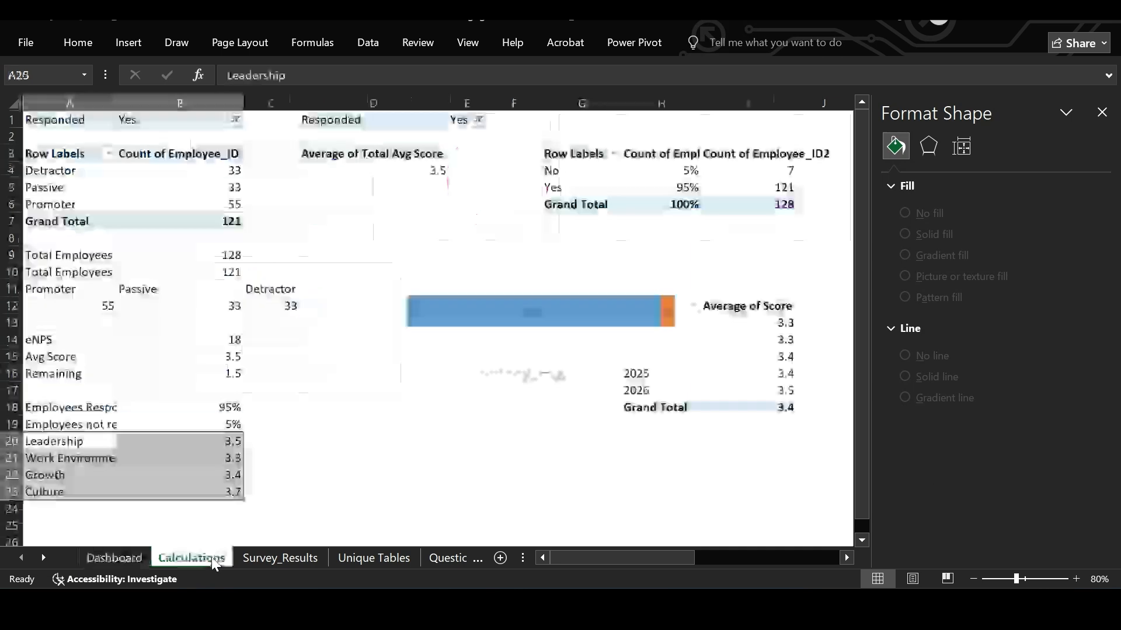
{"action": "left_click", "coordinate": [532, 276]}
{"action": "left_click", "coordinate": [590, 265]}
{"action": "key", "text": "Delete"}
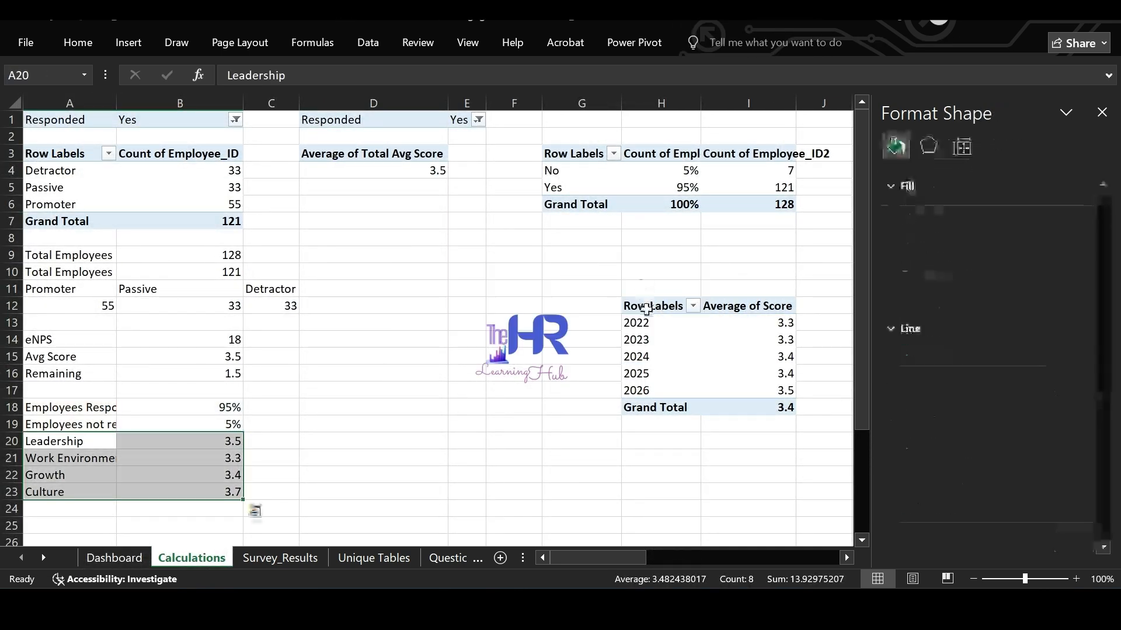
Insert a Line with Markers chart from the 2022–2026 yearly average scores in H13:I17.
{"action": "left_click", "coordinate": [690, 325]}
{"action": "left_click_drag", "start_coordinate": [690, 325], "coordinate": [741, 387]}
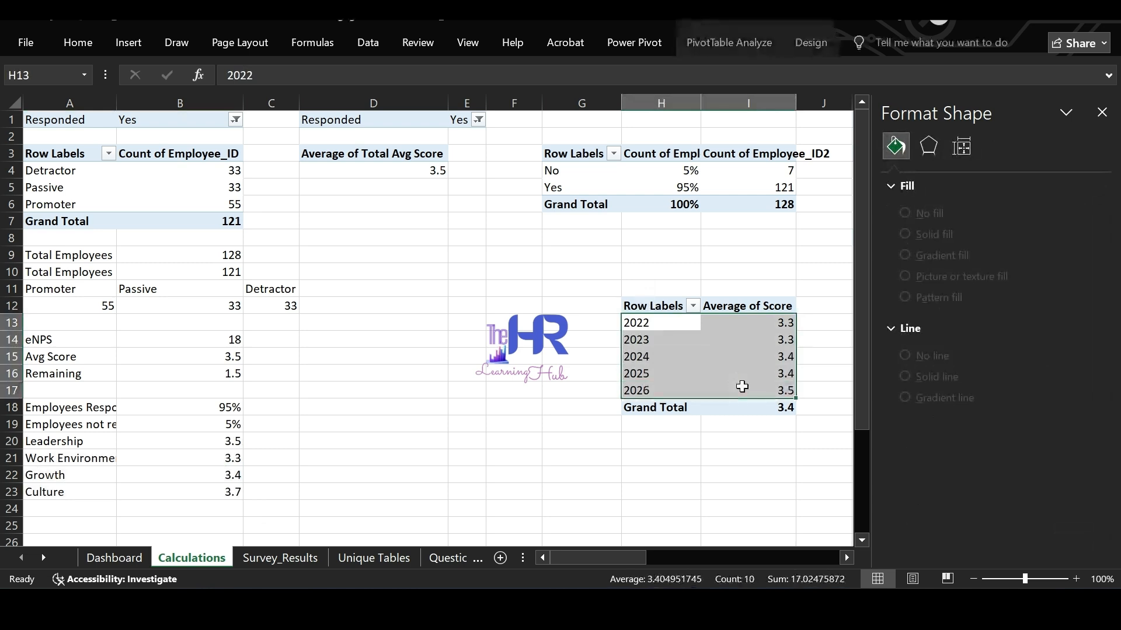
{"action": "left_click", "coordinate": [120, 41]}
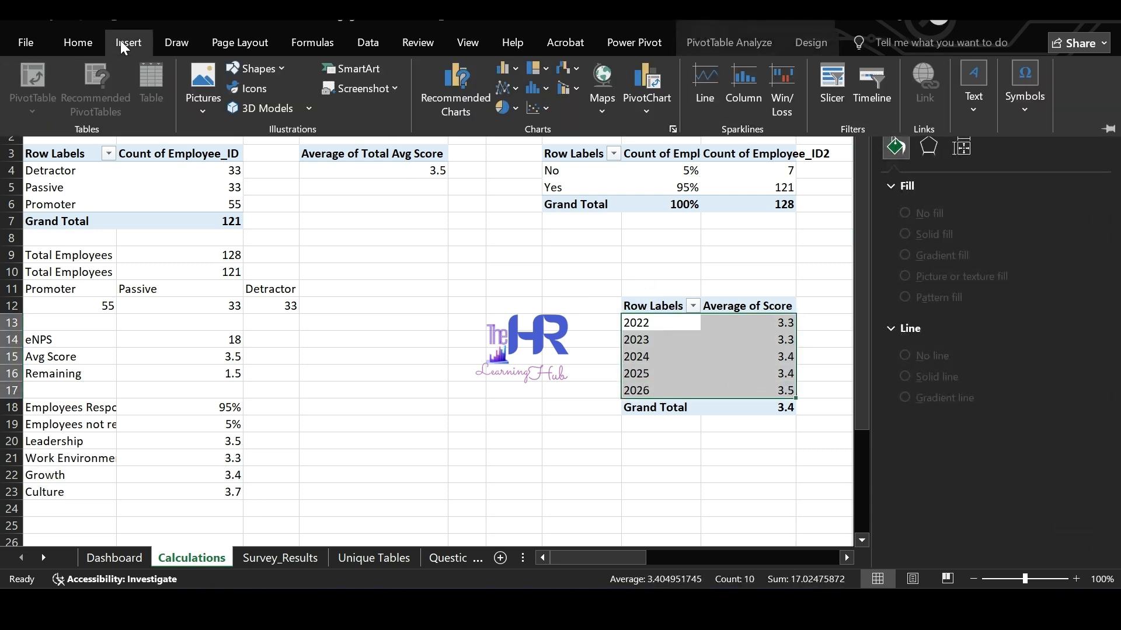
{"action": "left_click", "coordinate": [480, 83]}
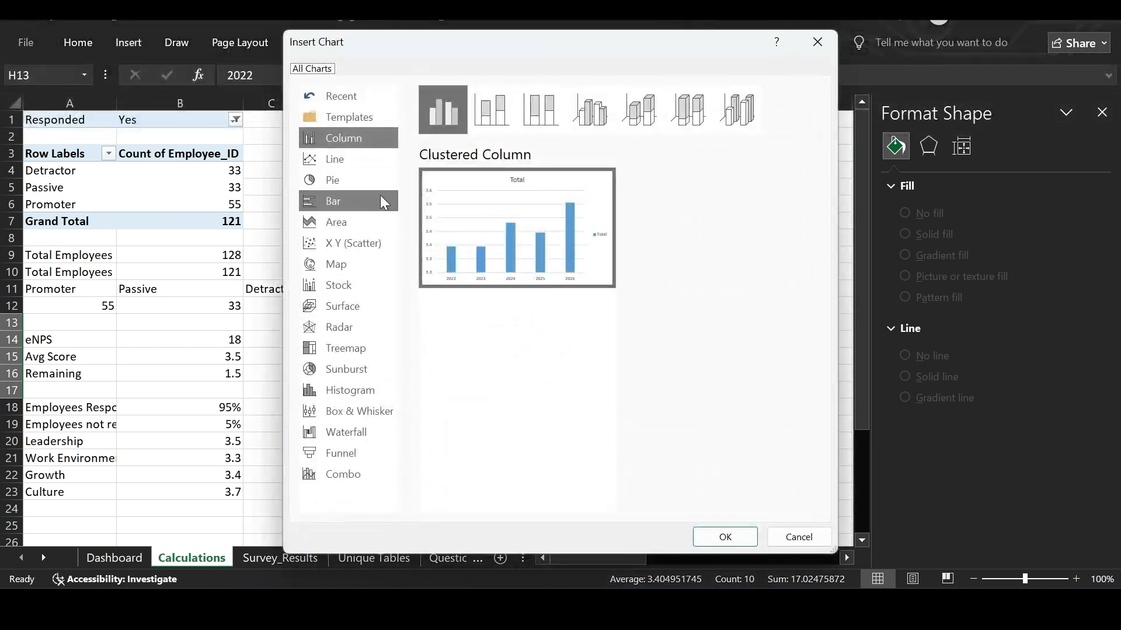
{"action": "left_click", "coordinate": [365, 164]}
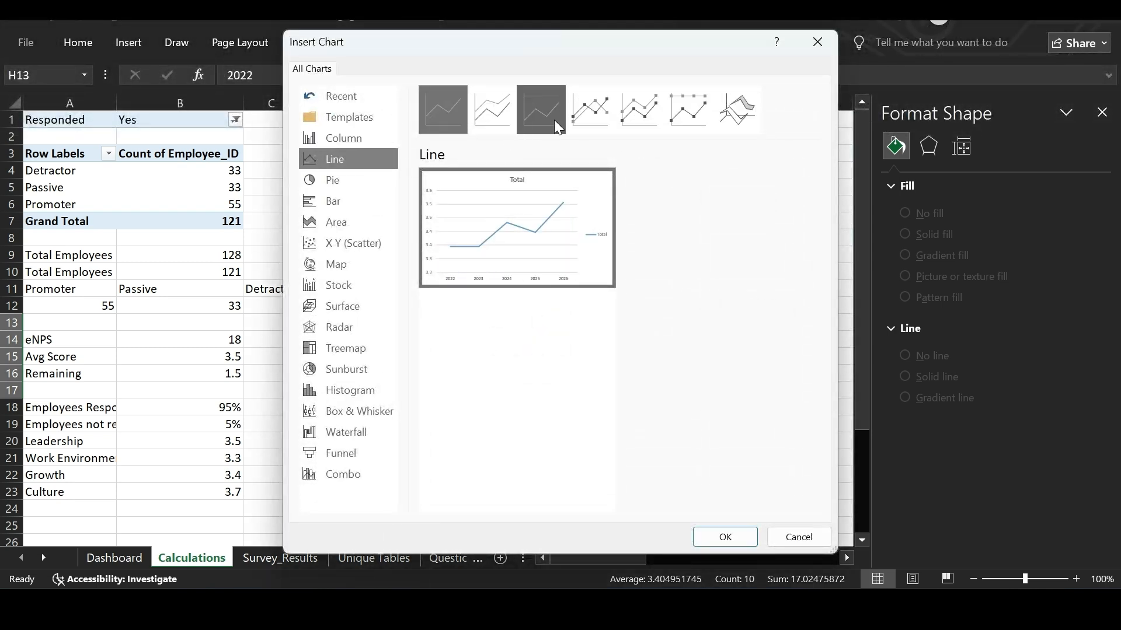
{"action": "left_click", "coordinate": [584, 122]}
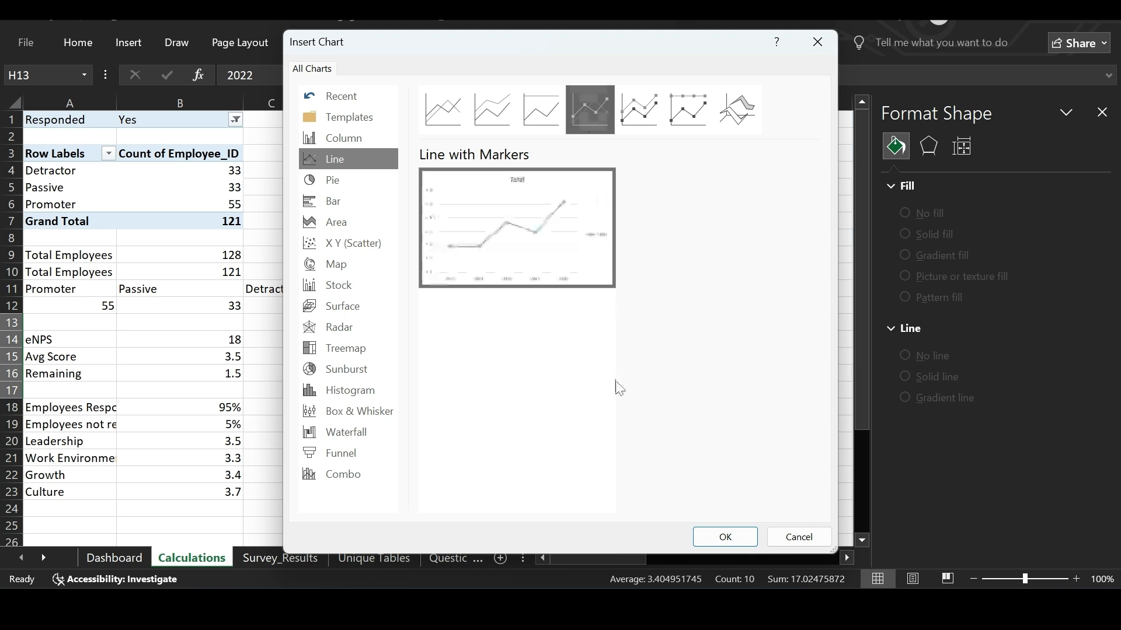
{"action": "left_click", "coordinate": [724, 537]}
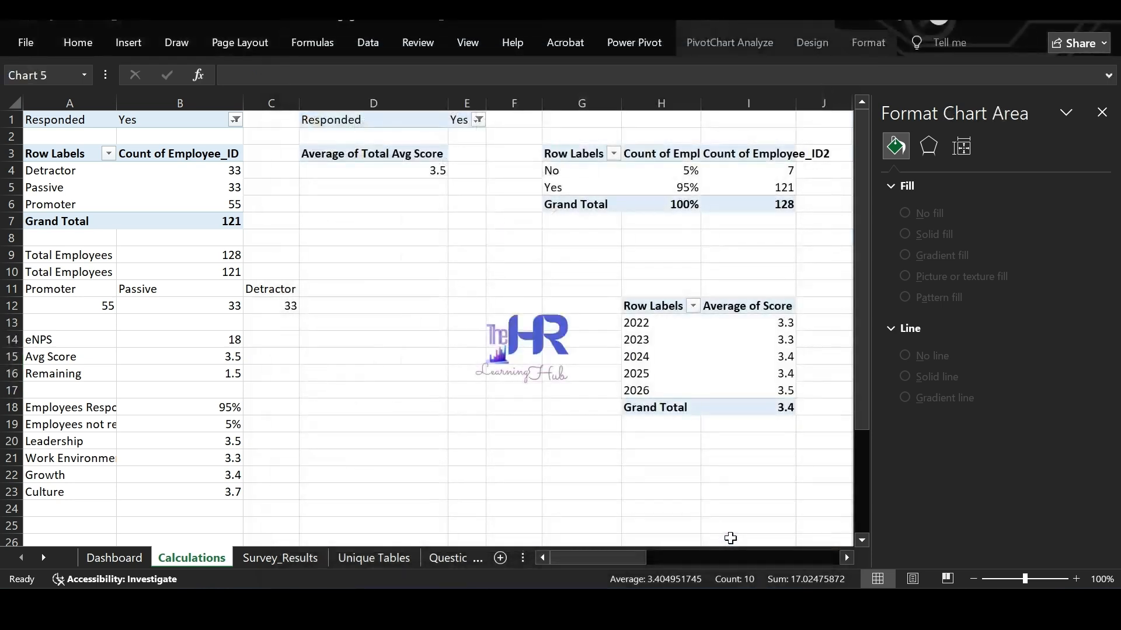
{"action": "left_click", "coordinate": [503, 279]}
{"action": "left_click", "coordinate": [640, 253]}
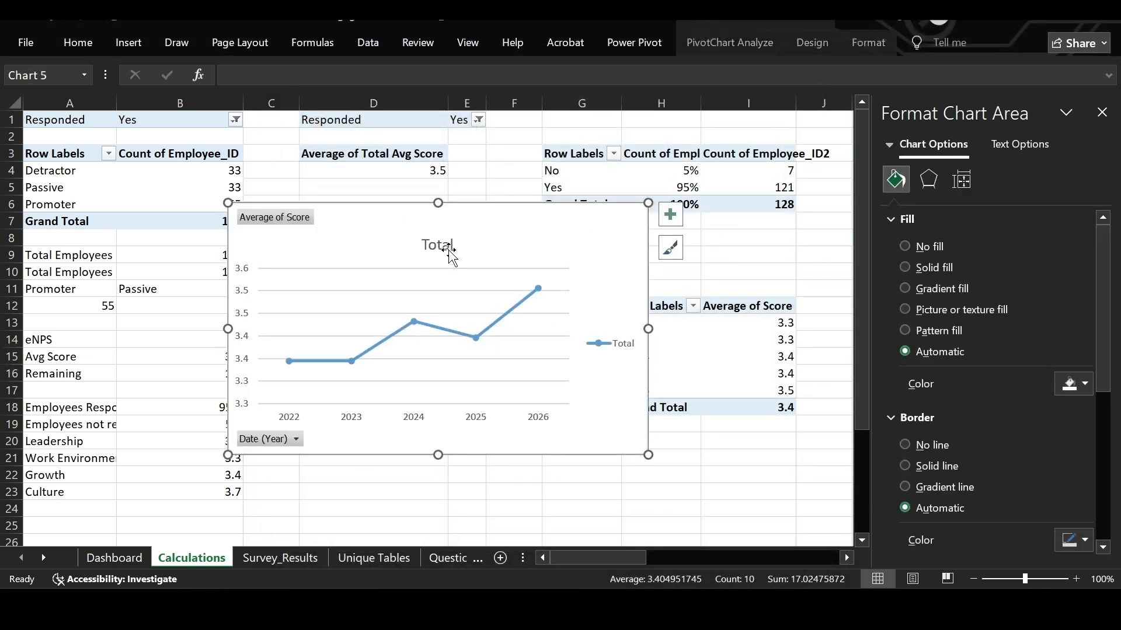
Remove the title, axes, gridlines and legend from the yearly score line chart.
{"action": "left_click", "coordinate": [442, 246]}
{"action": "left_click", "coordinate": [512, 235]}
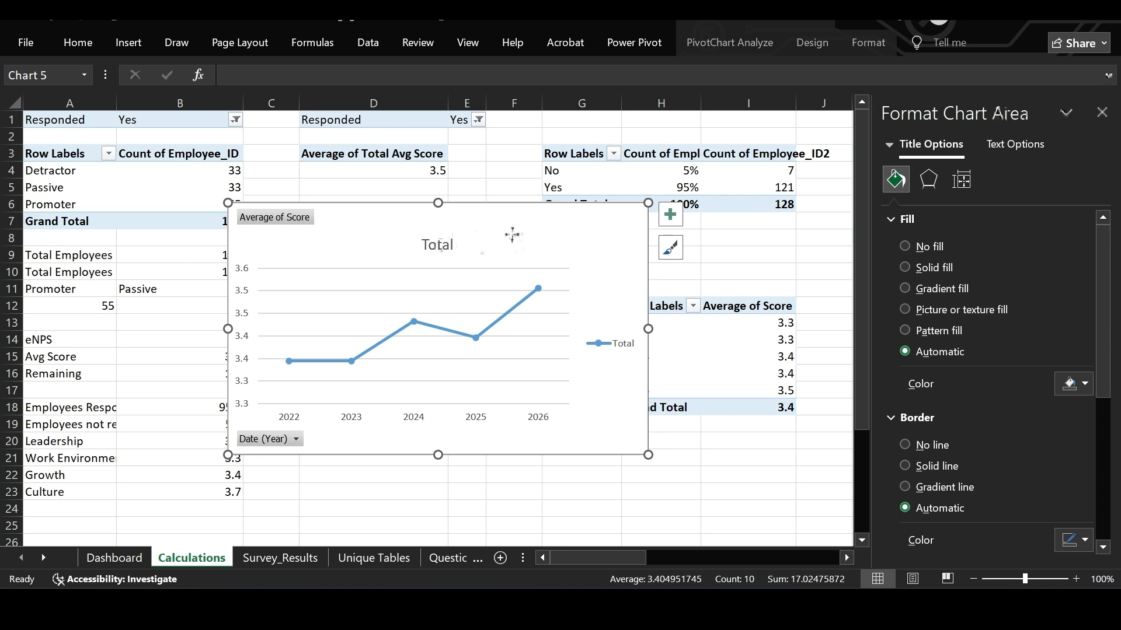
{"action": "left_click", "coordinate": [671, 215]}
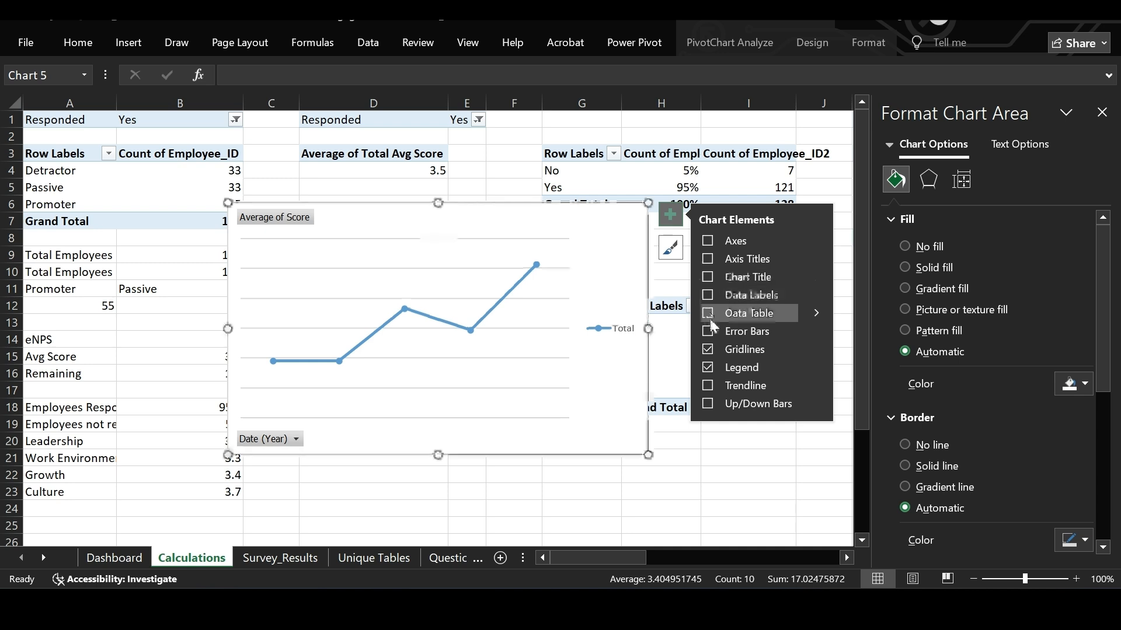
{"action": "left_click", "coordinate": [708, 350]}
{"action": "left_click", "coordinate": [707, 368]}
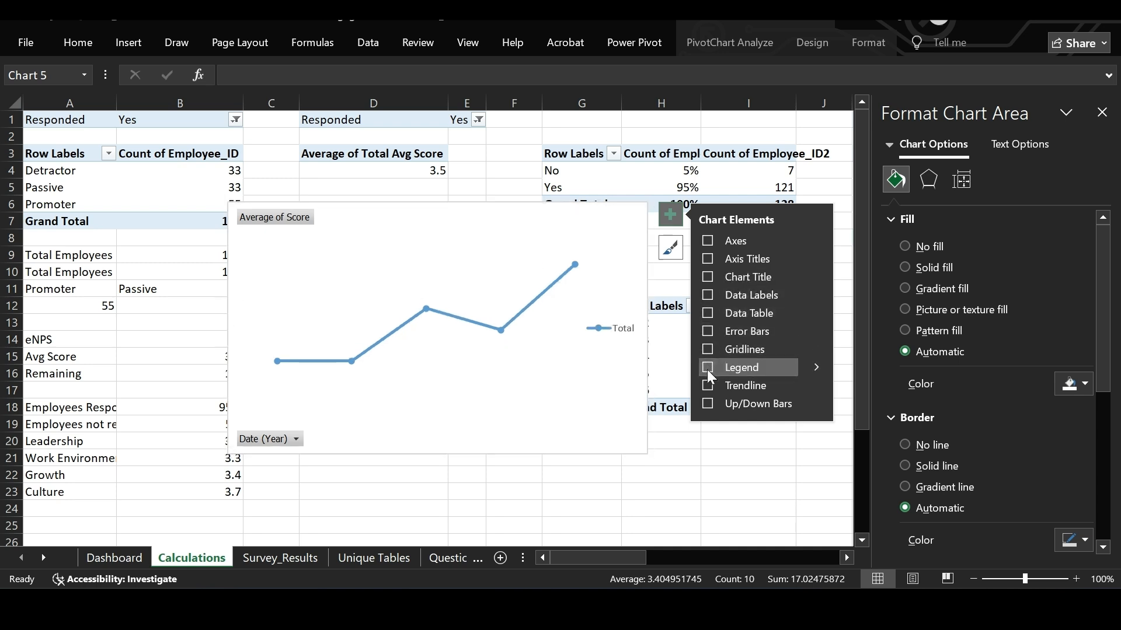
Add data labels to the yearly score line chart and colour its line dark blue.
{"action": "left_click", "coordinate": [707, 295]}
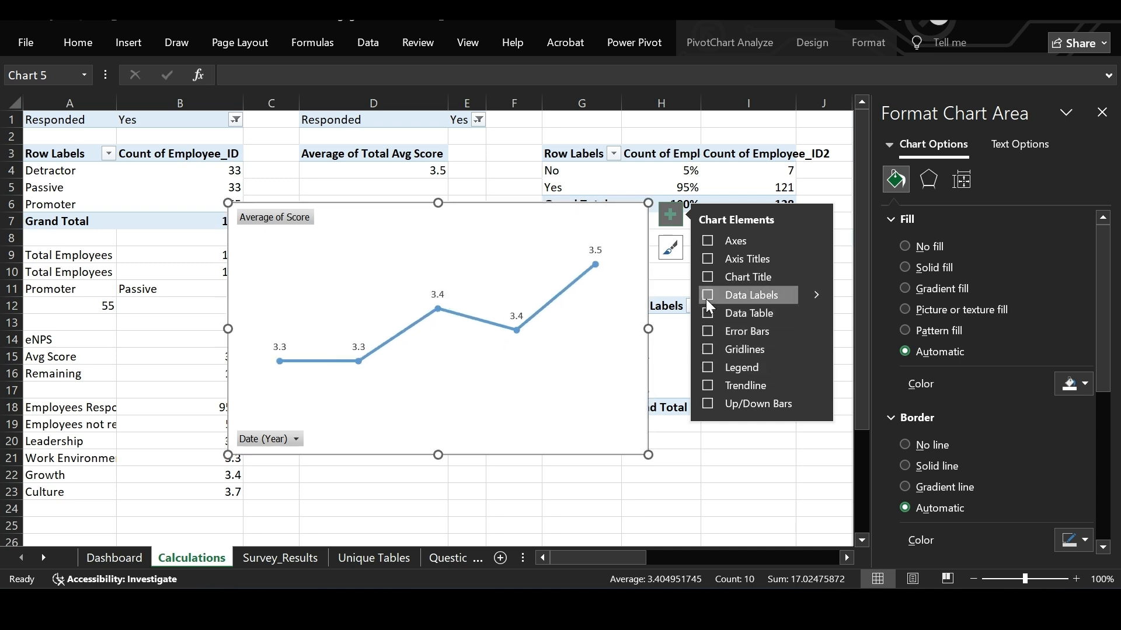
{"action": "left_click", "coordinate": [560, 292]}
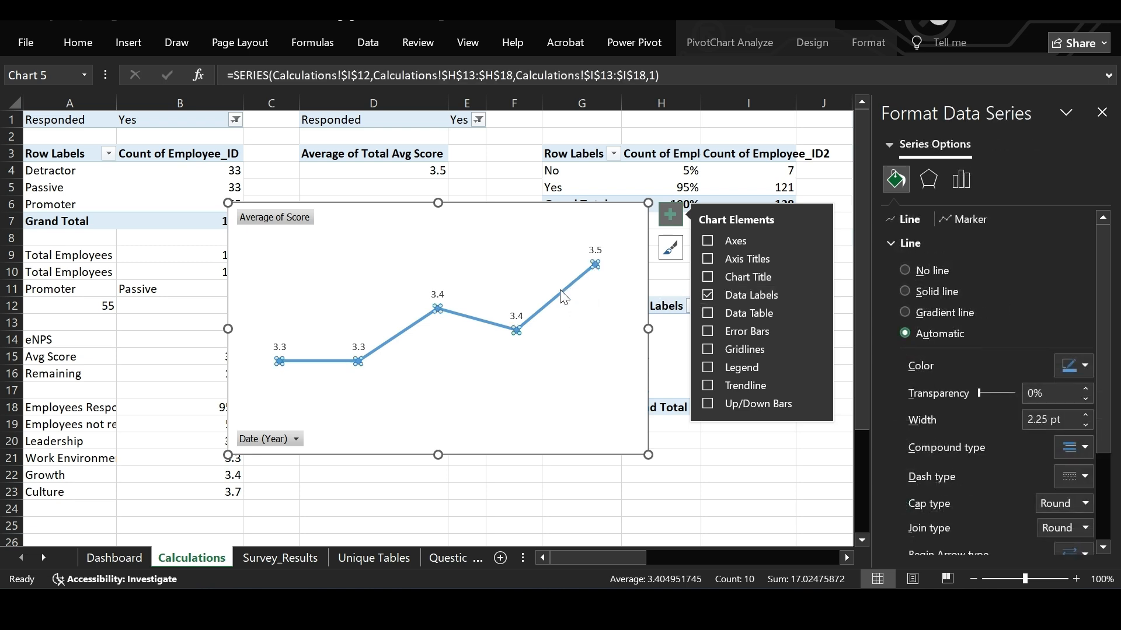
{"action": "left_click", "coordinate": [1083, 366]}
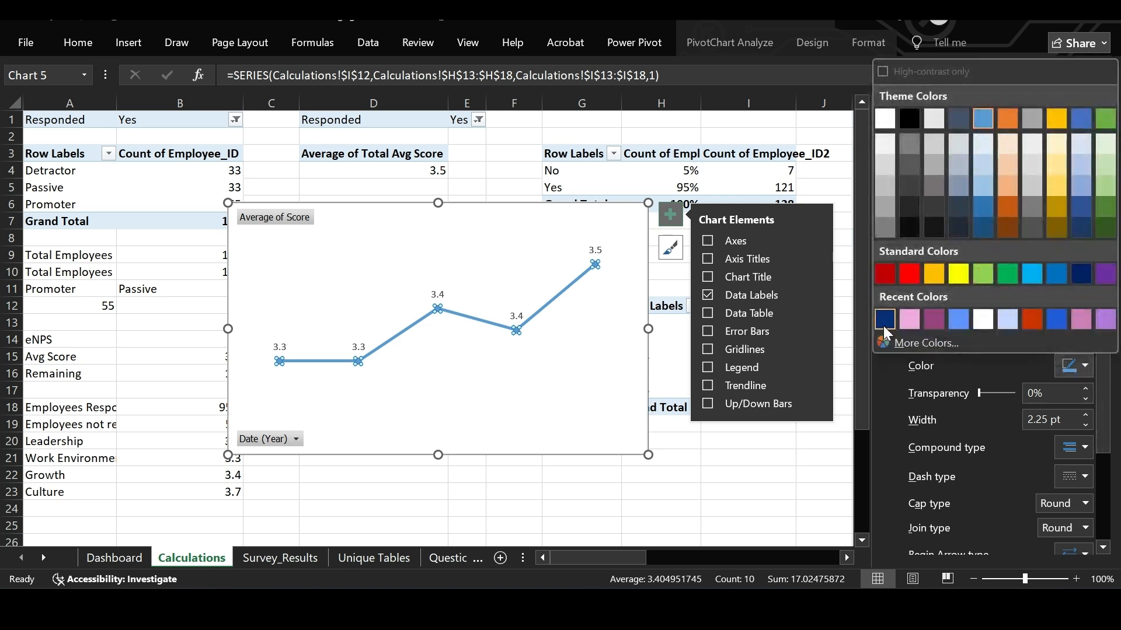
{"action": "left_click", "coordinate": [884, 320]}
{"action": "left_click", "coordinate": [605, 354]}
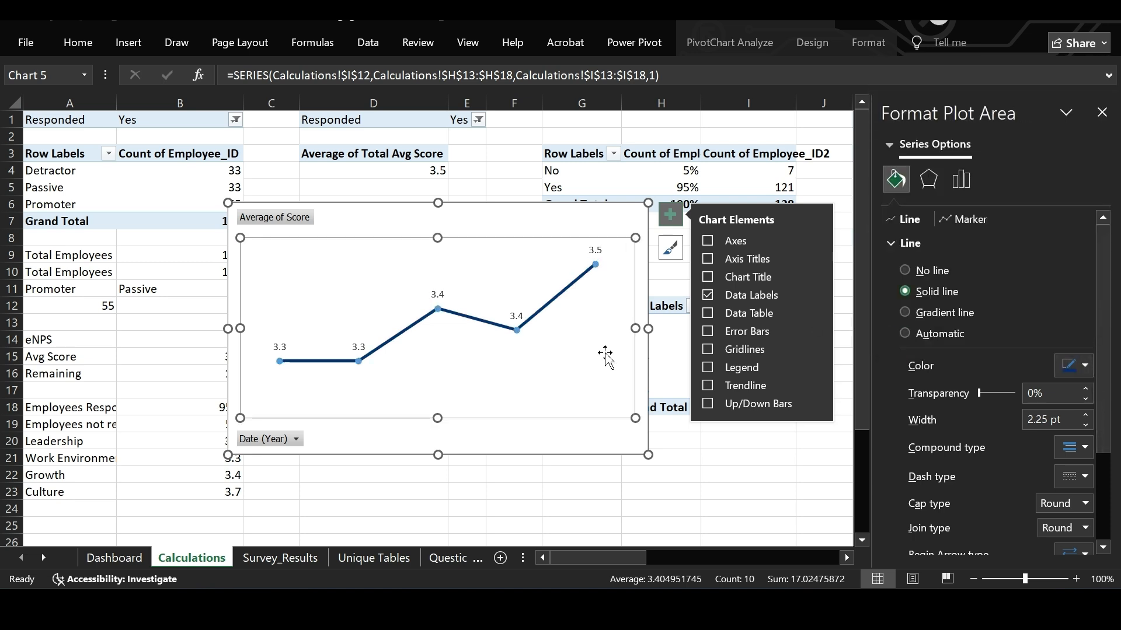
{"action": "left_click", "coordinate": [560, 224]}
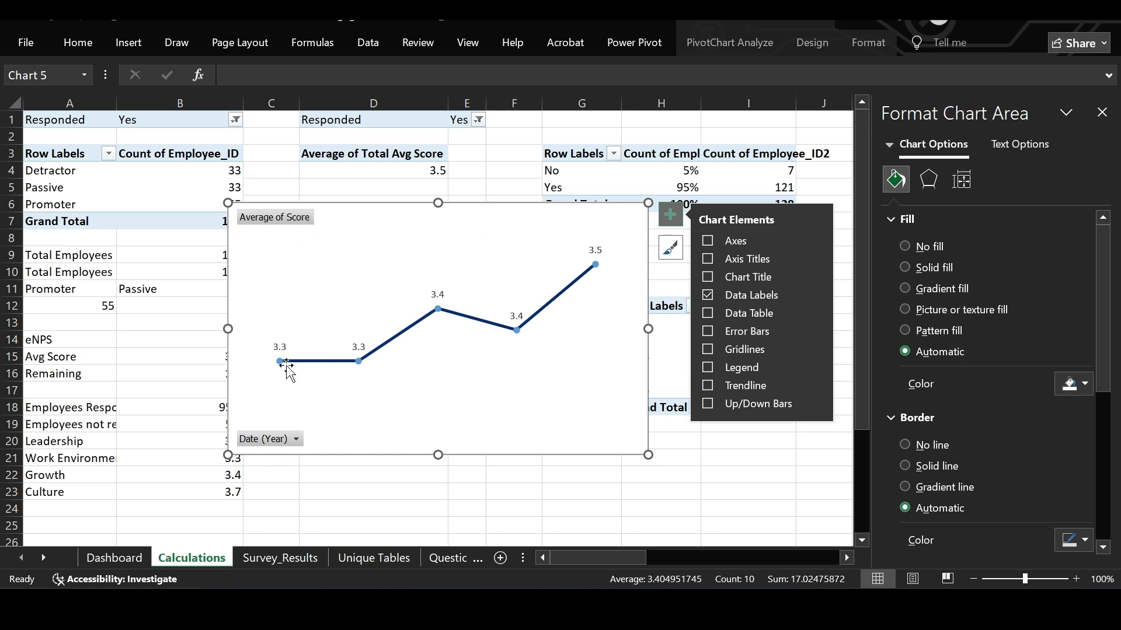
Hide all field buttons on the line chart and bring back its year axis.
{"action": "left_click", "coordinate": [745, 47]}
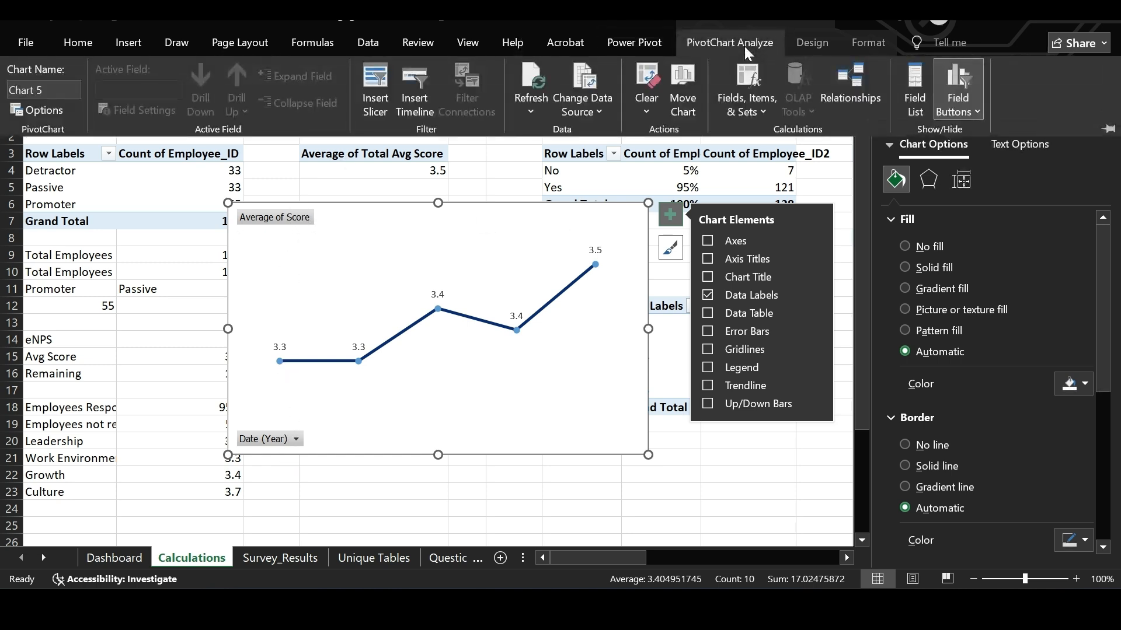
{"action": "left_click", "coordinate": [958, 86]}
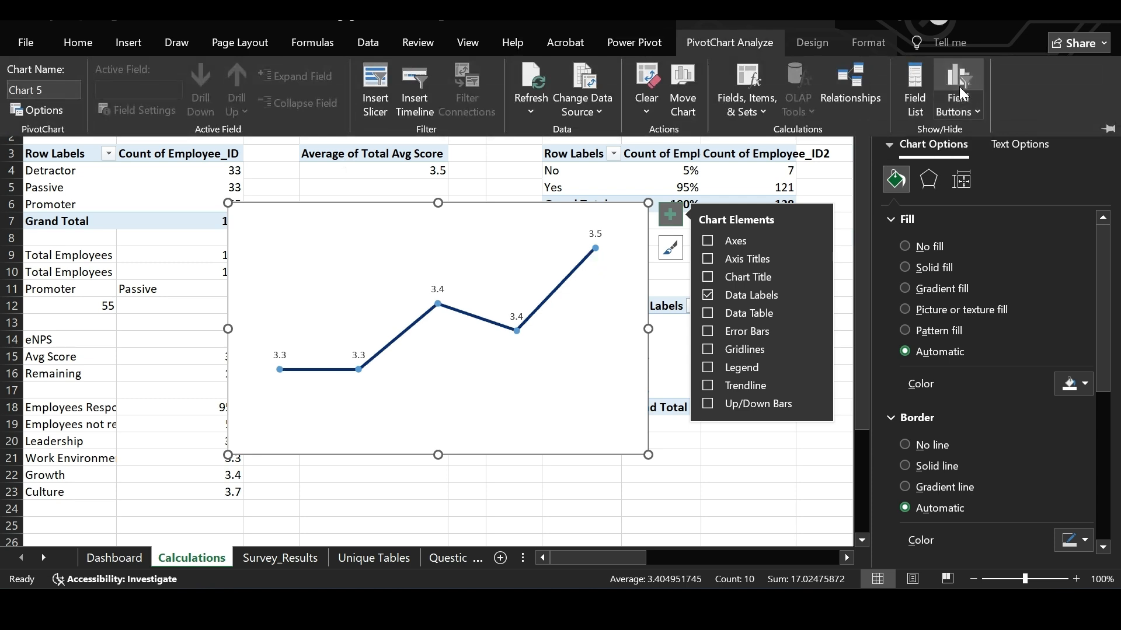
{"action": "left_click", "coordinate": [707, 241]}
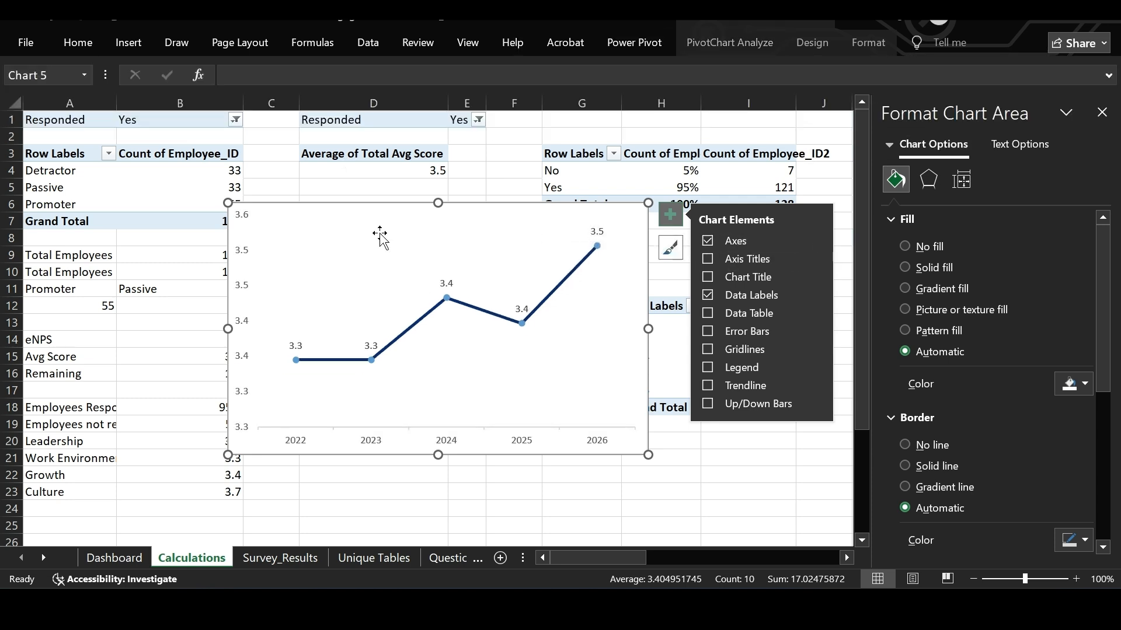
Move the line chart to the Dashboard sheet beside Engagement Drivers Overview, sizing it to span beneath the Average Engagement Score and eNPS cards.
{"action": "left_click_drag", "start_coordinate": [648, 455], "coordinate": [688, 385]}
{"action": "key", "text": "ctrl+x"}
{"action": "left_click", "coordinate": [114, 558]}
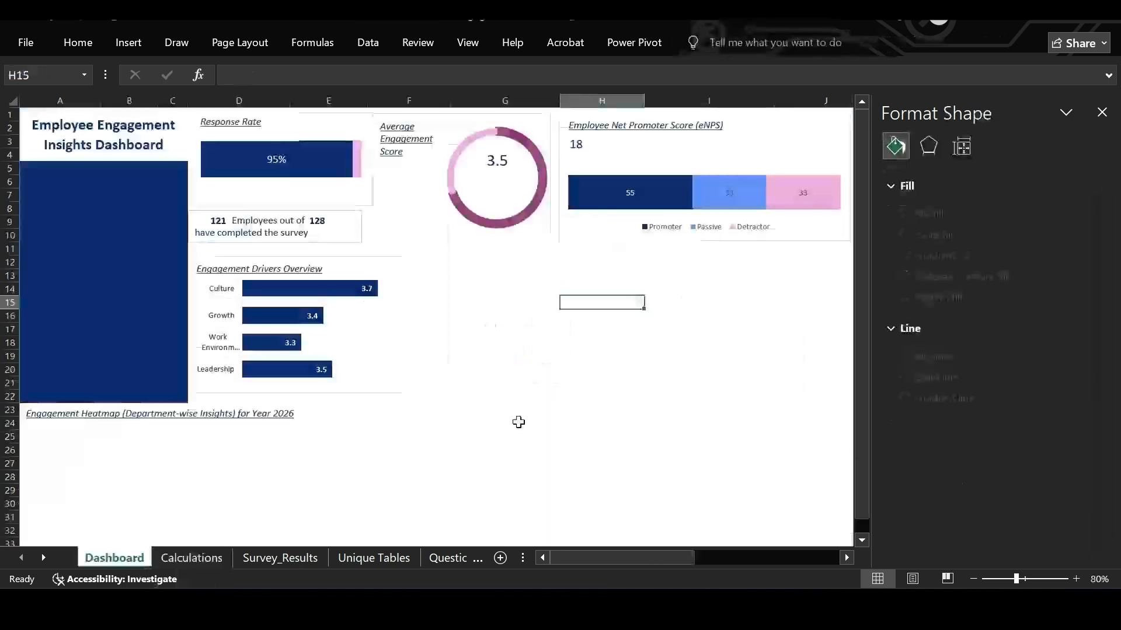
{"action": "key", "text": "ctrl+v"}
{"action": "left_click", "coordinate": [1101, 114]}
{"action": "left_click_drag", "start_coordinate": [681, 300], "coordinate": [537, 260]}
{"action": "left_click_drag", "start_coordinate": [607, 400], "coordinate": [608, 394]}
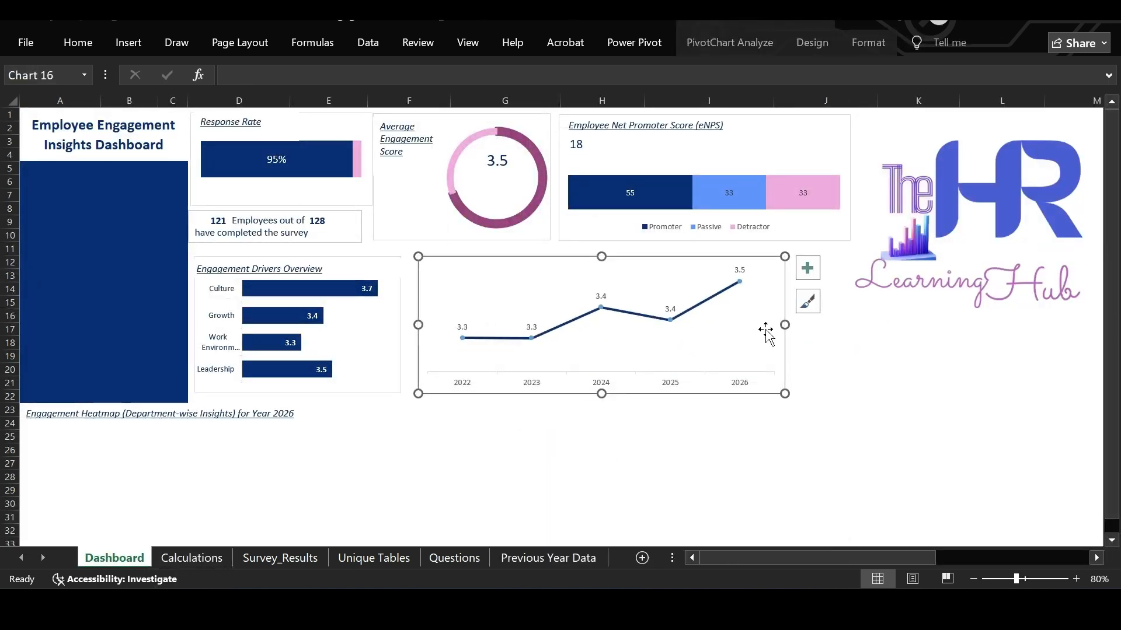
{"action": "left_click_drag", "start_coordinate": [788, 325], "coordinate": [847, 321]}
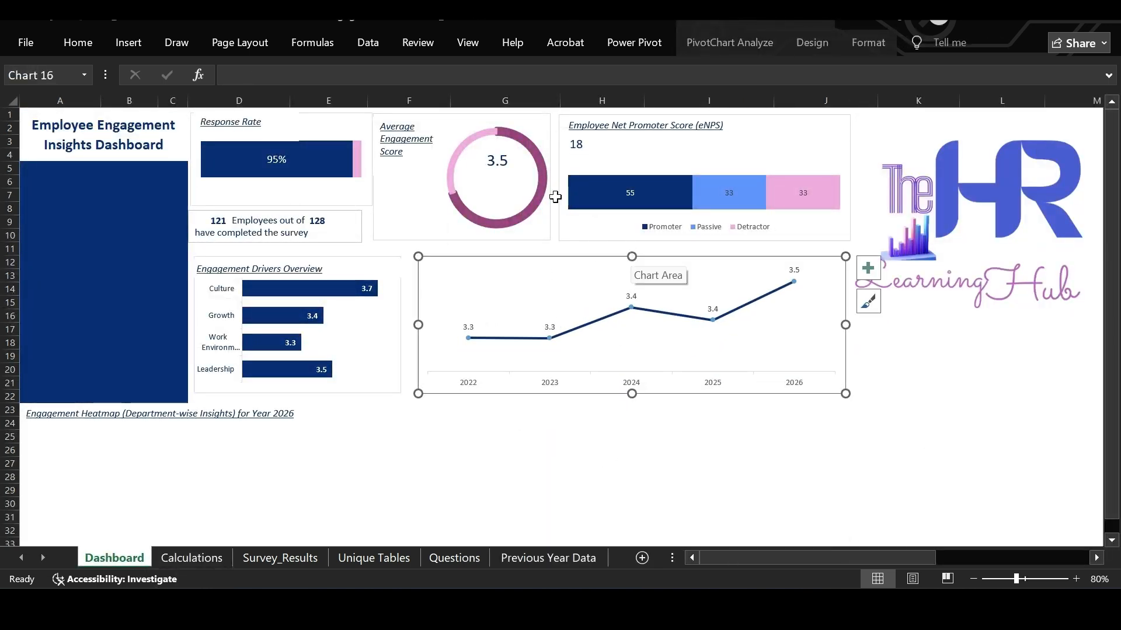
Colour the line chart's data labels light blue.
{"action": "left_click", "coordinate": [467, 325]}
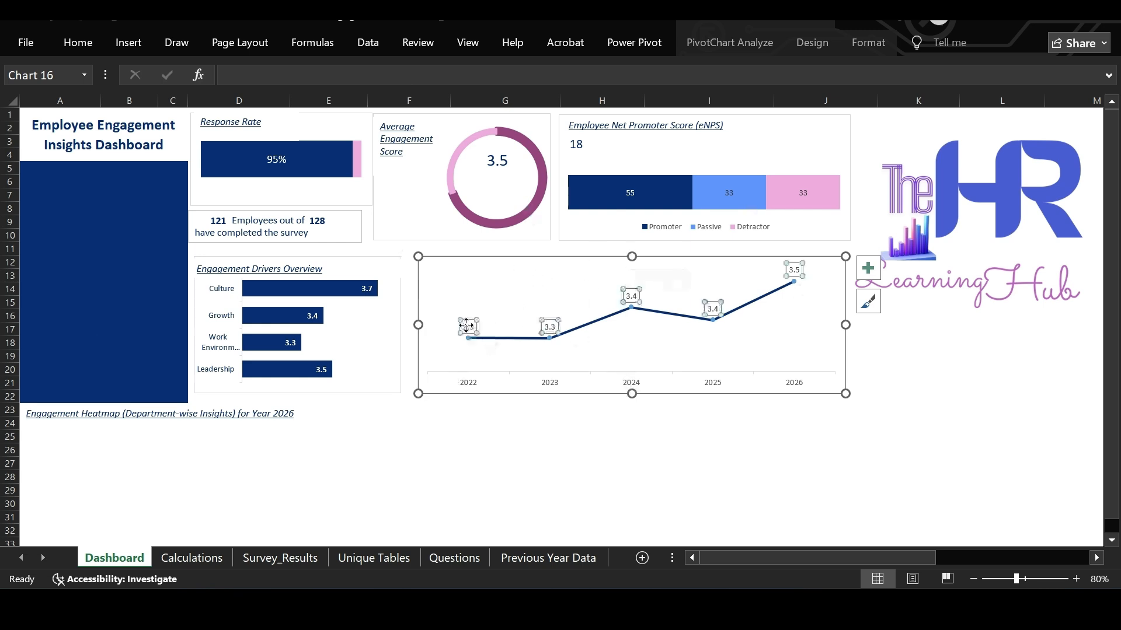
{"action": "left_click", "coordinate": [77, 42]}
{"action": "left_click", "coordinate": [267, 103]}
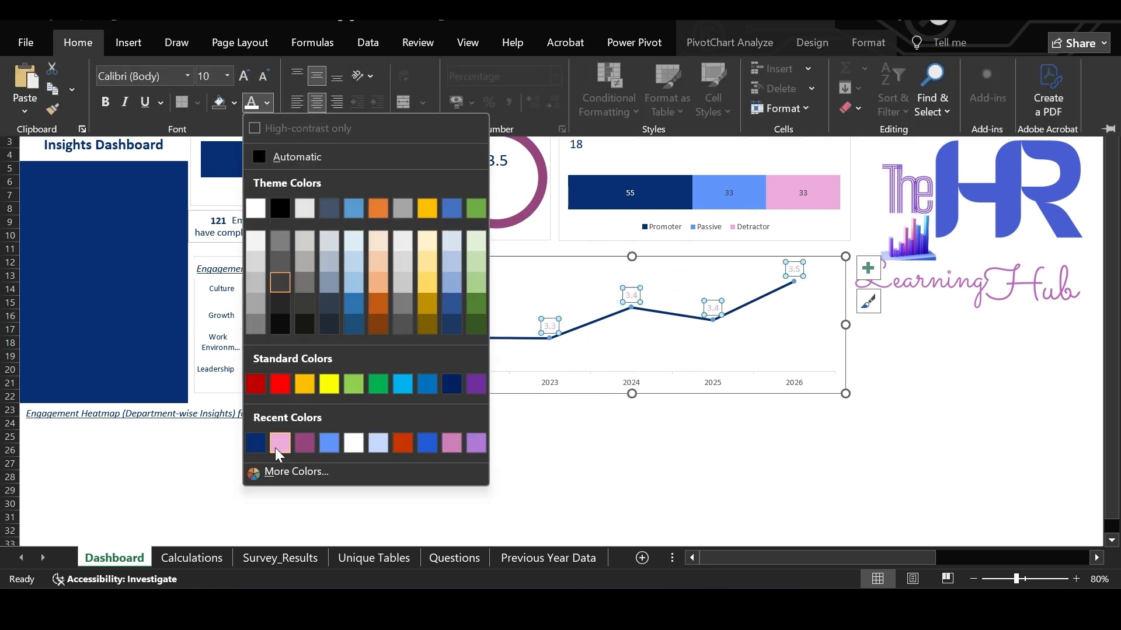
{"action": "left_click", "coordinate": [328, 445]}
Colour the line chart's year axis labels and data labels dark blue.
{"action": "left_click", "coordinate": [470, 384]}
{"action": "left_click", "coordinate": [282, 105]}
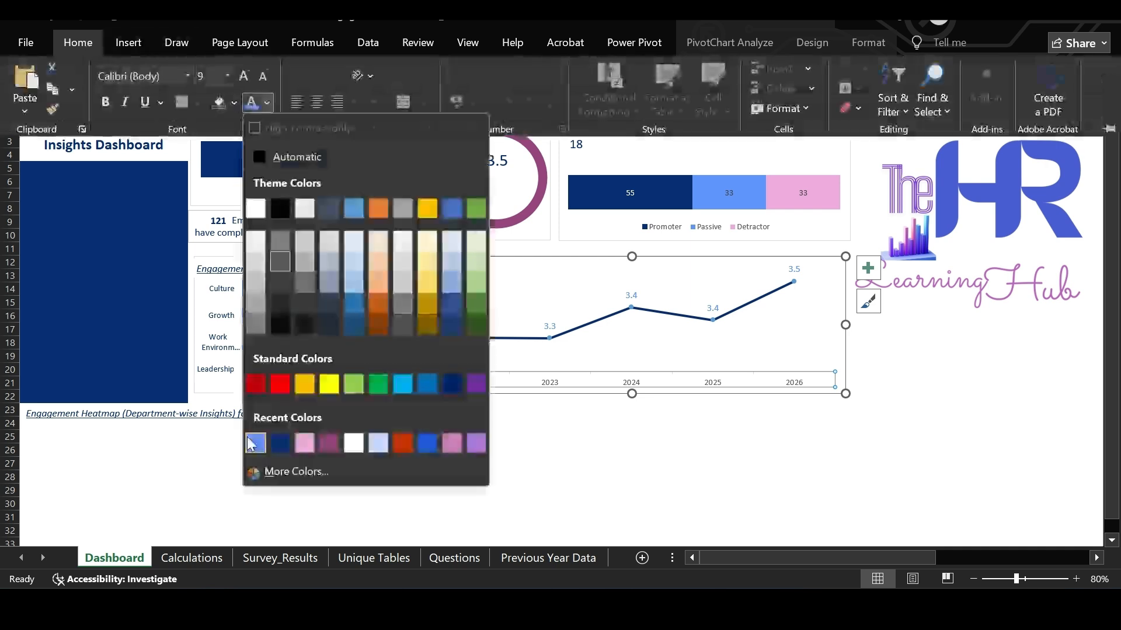
{"action": "left_click", "coordinate": [305, 443]}
{"action": "left_click", "coordinate": [461, 331]}
{"action": "left_click", "coordinate": [466, 328]}
{"action": "left_click", "coordinate": [81, 44]}
{"action": "left_click", "coordinate": [271, 105]}
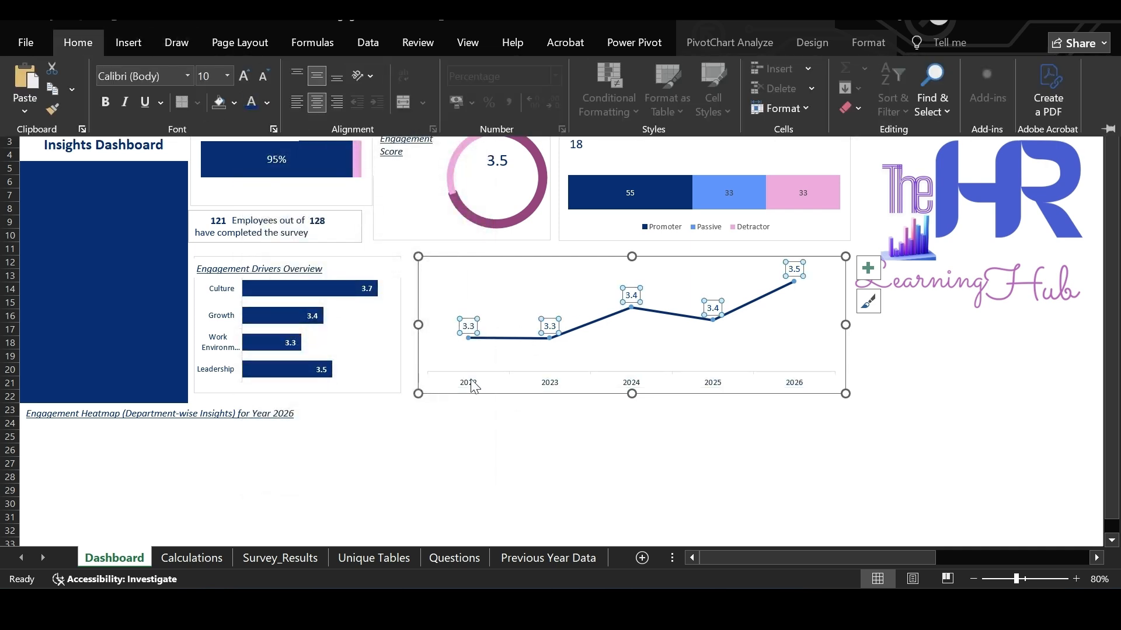
{"action": "left_click", "coordinate": [408, 358]}
Title the line chart "Engagement Trend (Year-wise)" using a copy of the heatmap heading placed in the chart's upper area.
{"action": "left_click", "coordinate": [272, 424]}
{"action": "key", "text": "Delete"}
{"action": "left_click", "coordinate": [287, 424]}
{"action": "left_click_drag", "start_coordinate": [287, 429], "coordinate": [691, 279]}
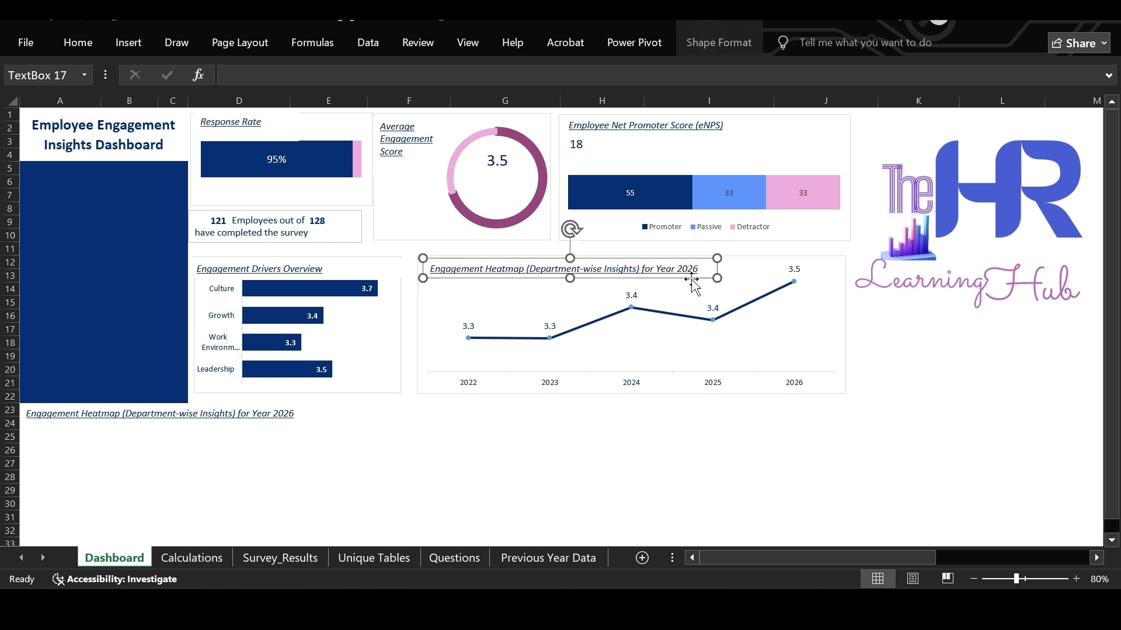
{"action": "left_click_drag", "start_coordinate": [529, 269], "coordinate": [735, 263]}
{"action": "key", "text": "ctrl+a"}
{"action": "type", "text": "En"}
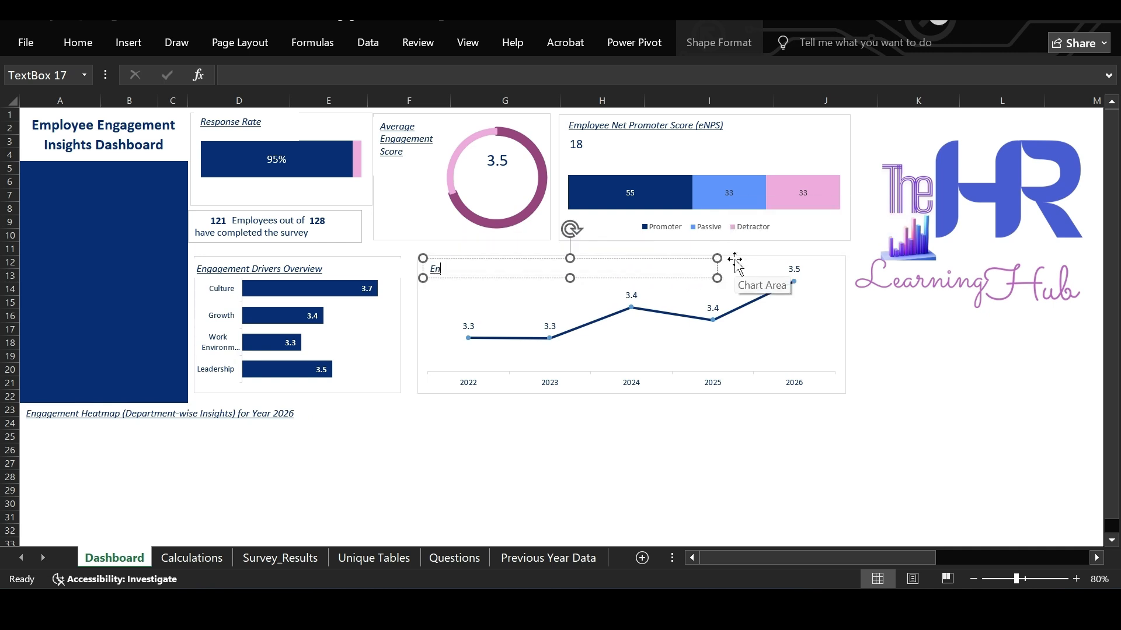
{"action": "type", "text": "gagement Trend (Year-wise)"}
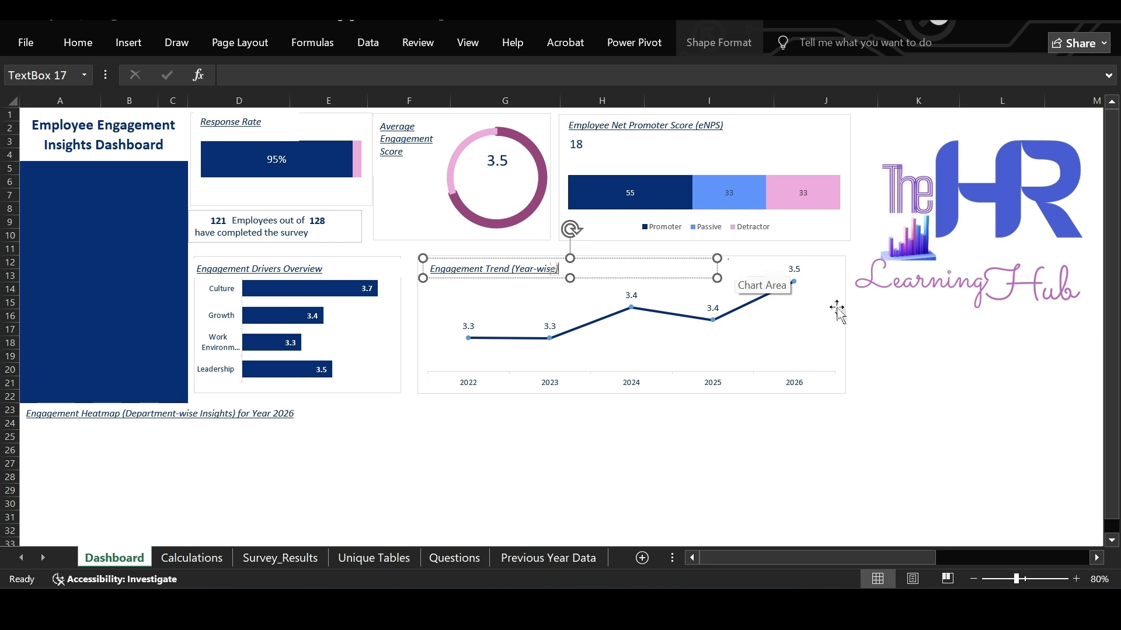
{"action": "left_click", "coordinate": [845, 318]}
{"action": "left_click", "coordinate": [882, 396]}
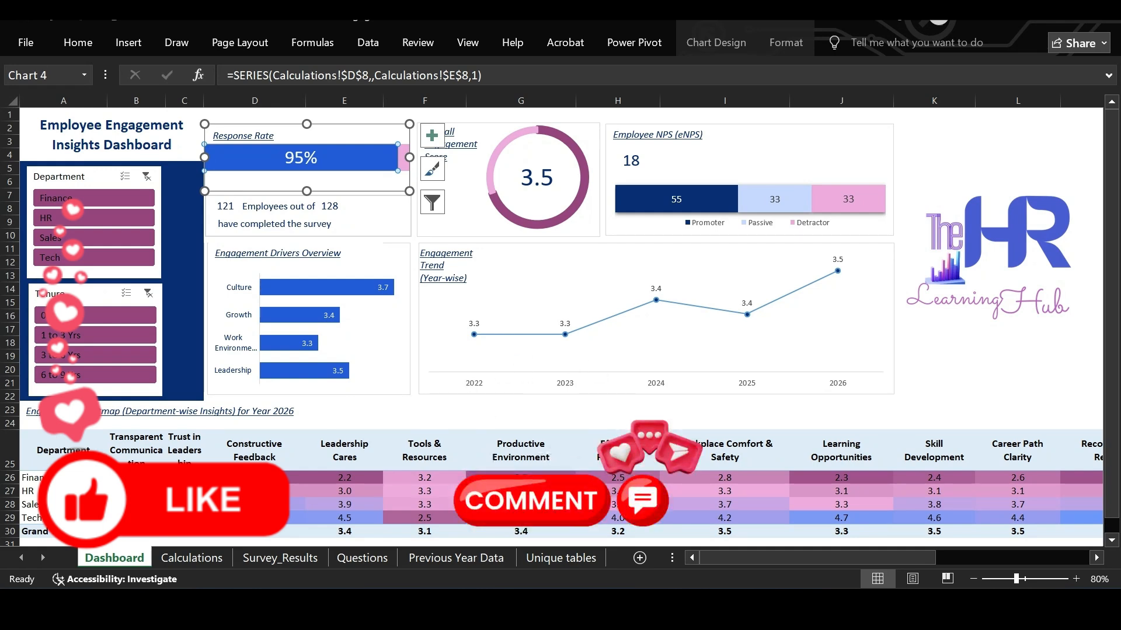
Test the slicers by filtering the dashboard to the Finance department and 1 to 3 Yrs tenure, clearing the tenure filter again.
{"action": "key", "text": "Escape"}
{"action": "left_click", "coordinate": [936, 337]}
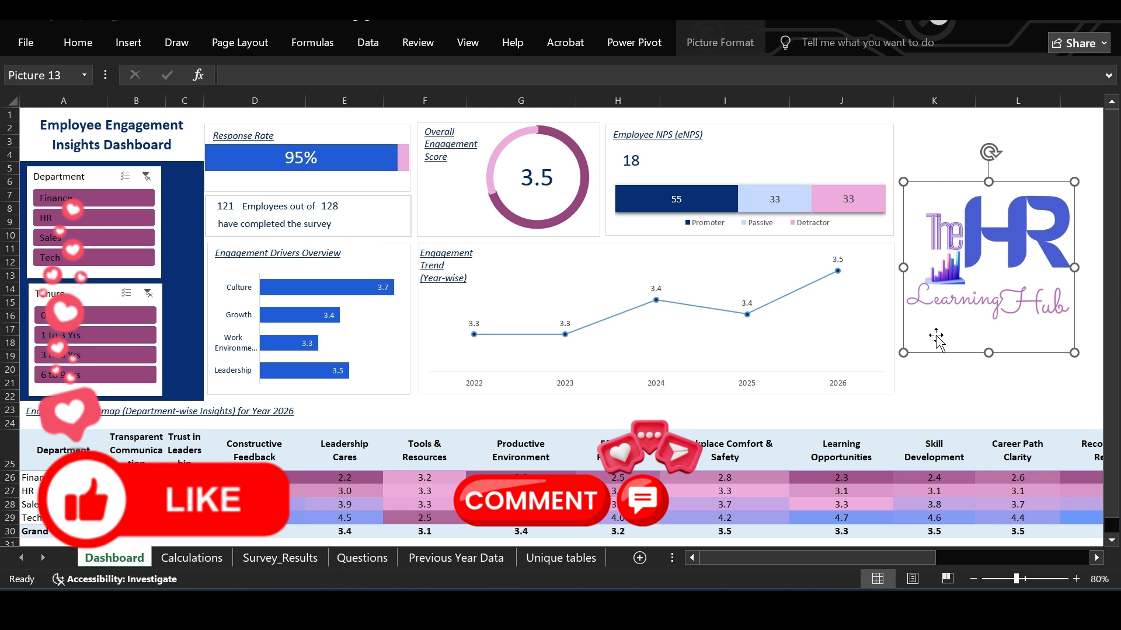
{"action": "left_click", "coordinate": [129, 198]}
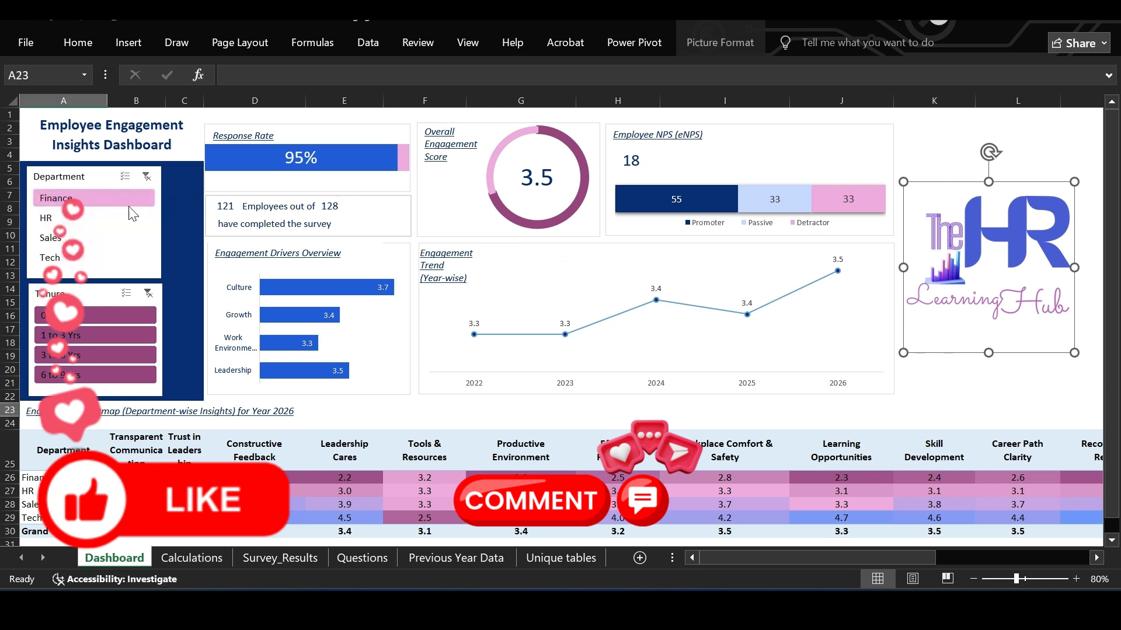
{"action": "left_click", "coordinate": [112, 331]}
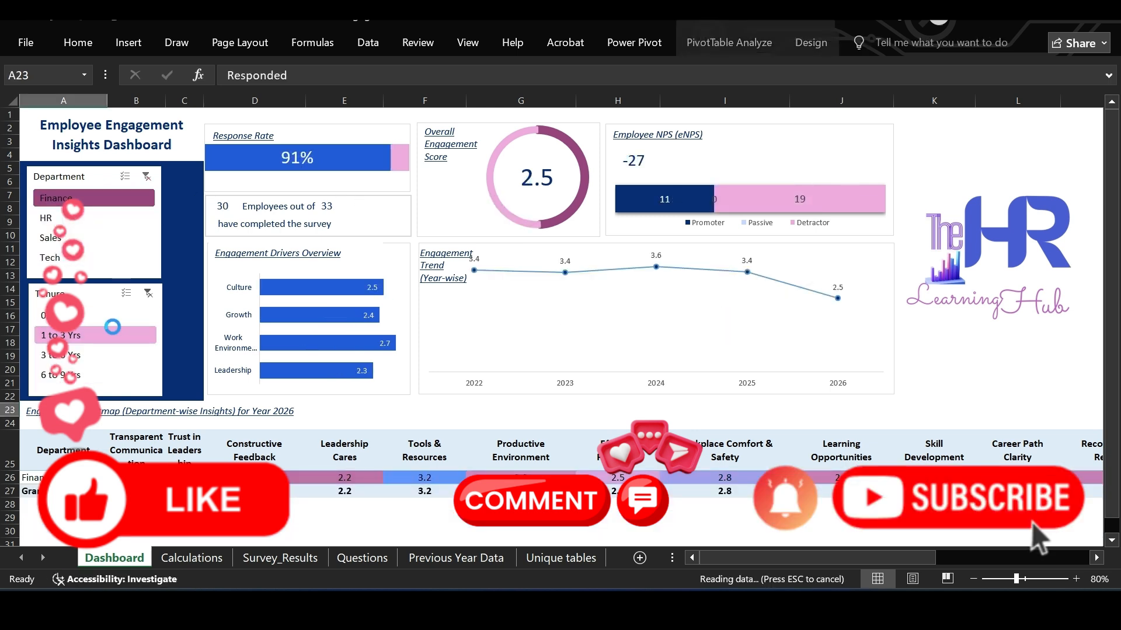
{"action": "left_click", "coordinate": [148, 293]}
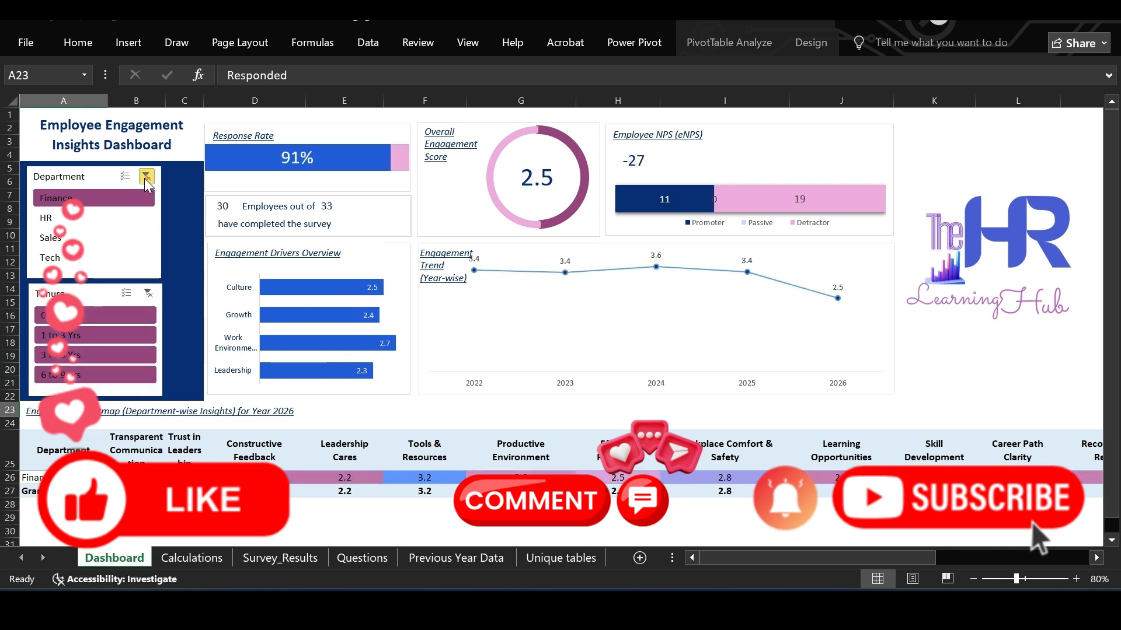